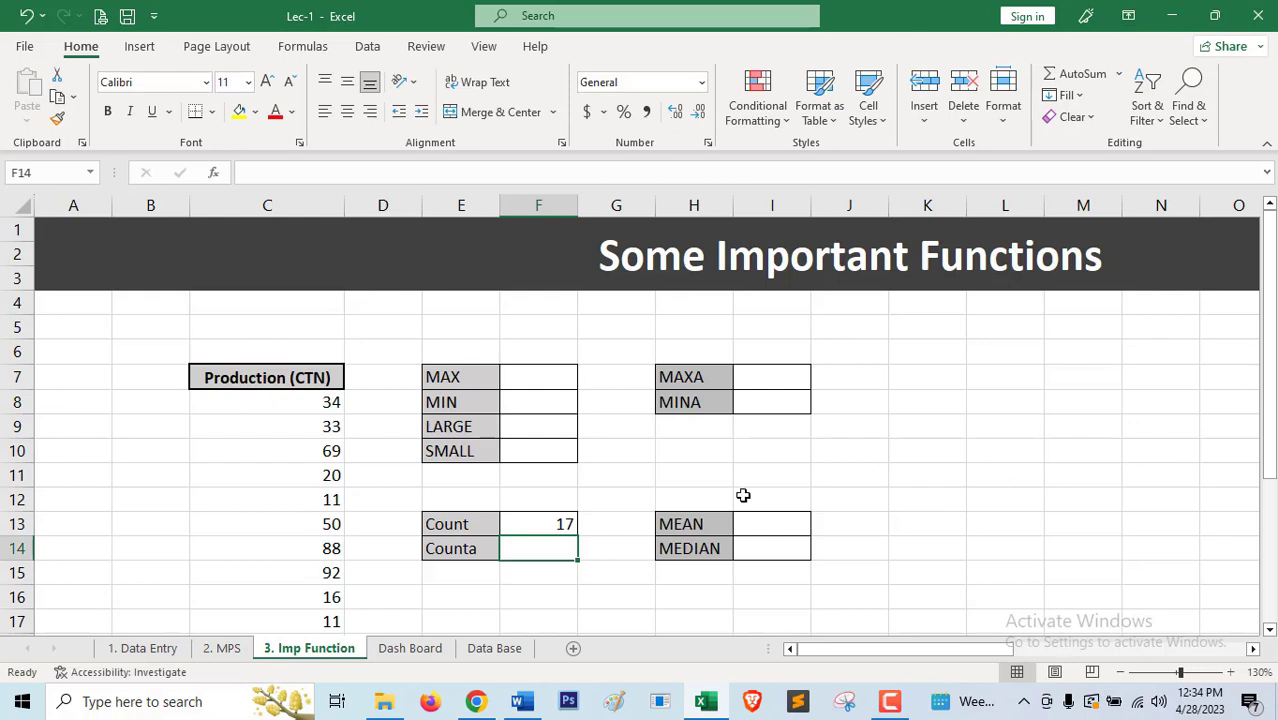
# - Enter =MAX(C8:C24) in cell F7 to find the highest production value
pyautogui.click(525, 382)
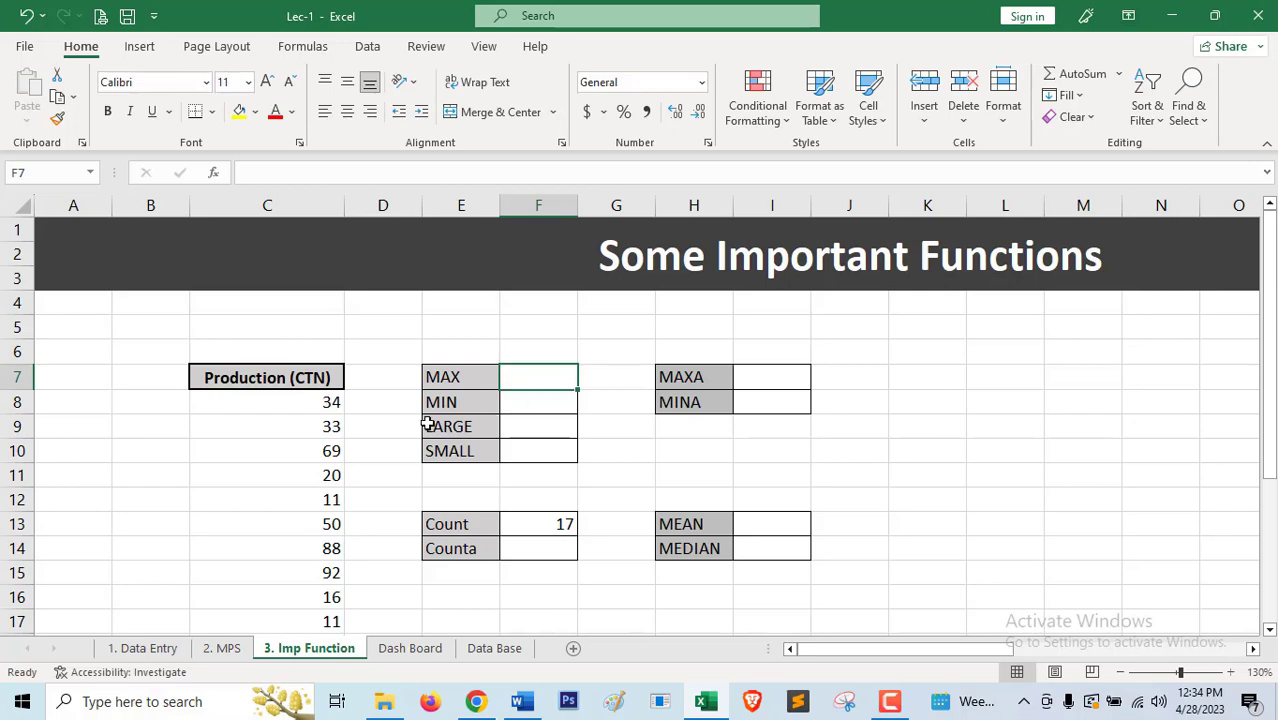
pyautogui.scroll(-2, 290, 430)
pyautogui.scroll(2, 302, 446)
pyautogui.write('=max')
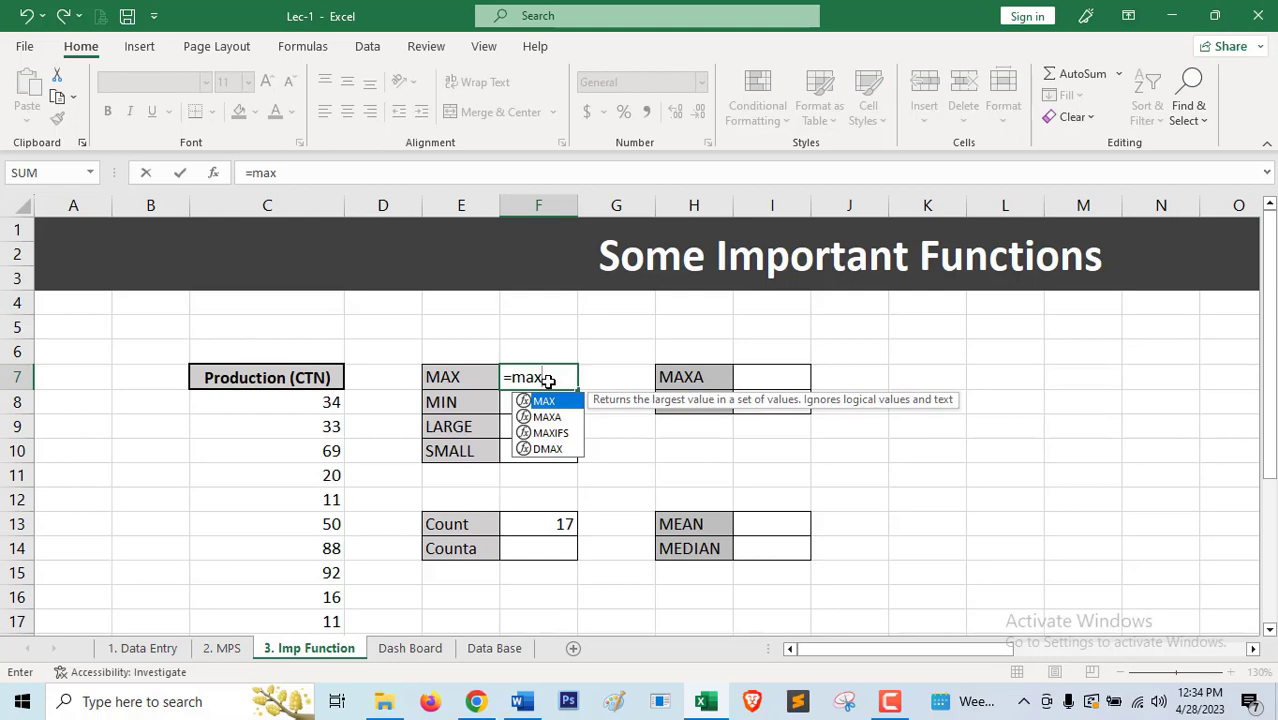
pyautogui.press('Tab')
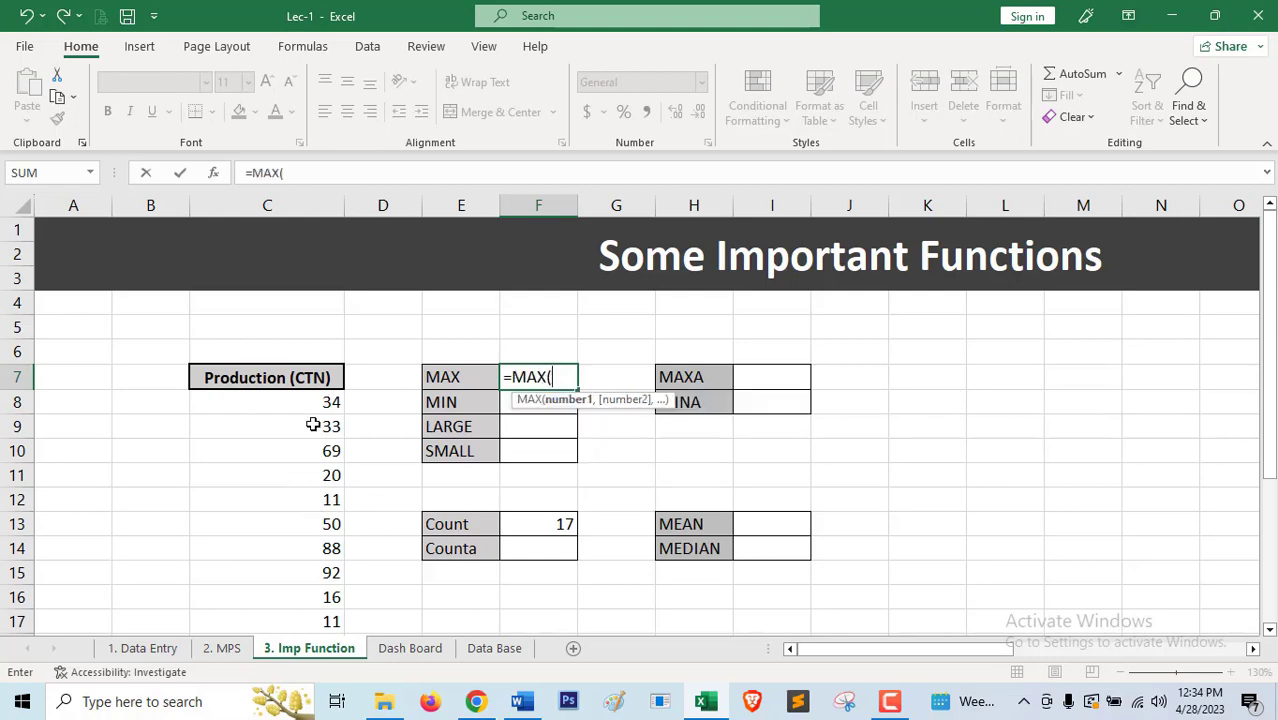
pyautogui.moveTo(314, 402); pyautogui.dragTo(337, 545)
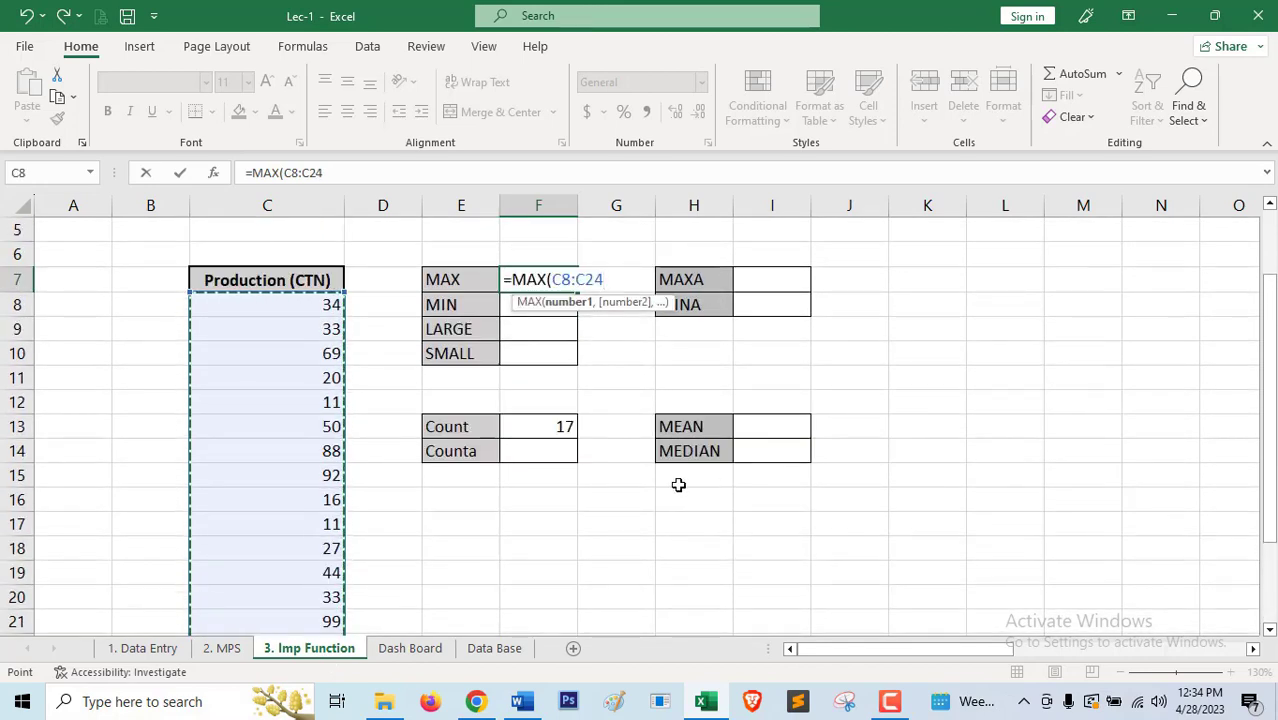
pyautogui.write(')')
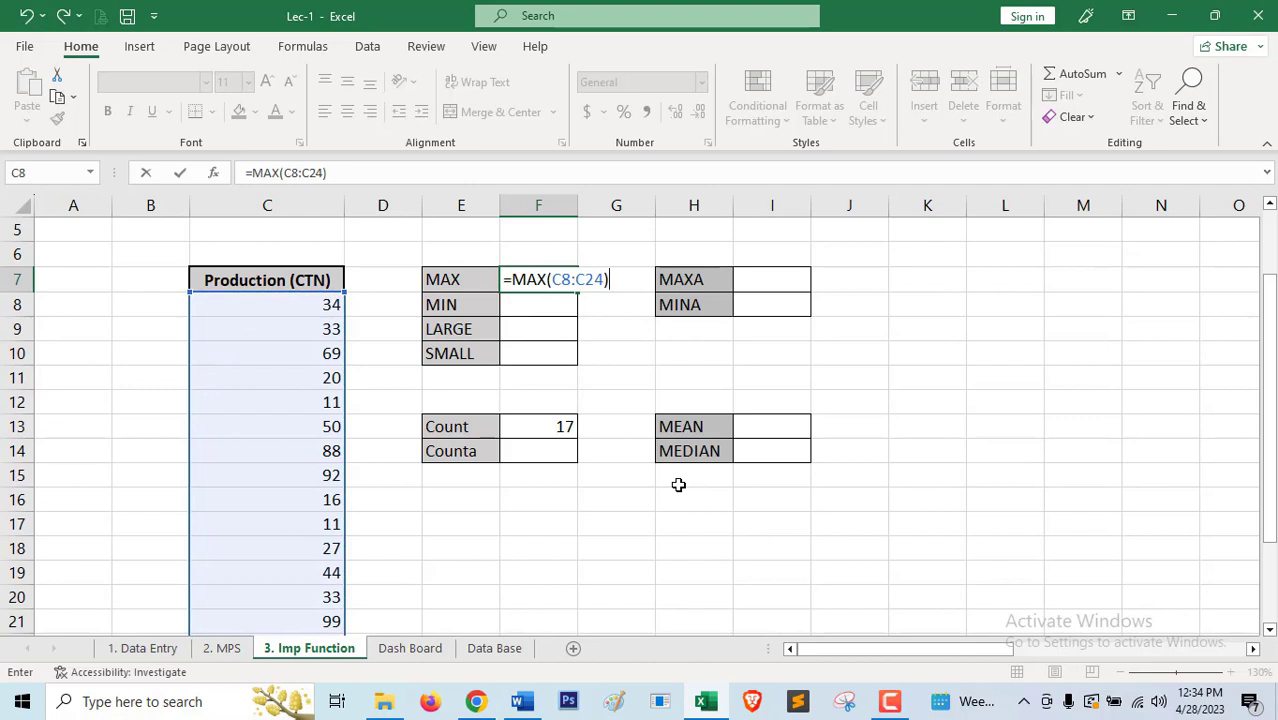
pyautogui.press('Return')
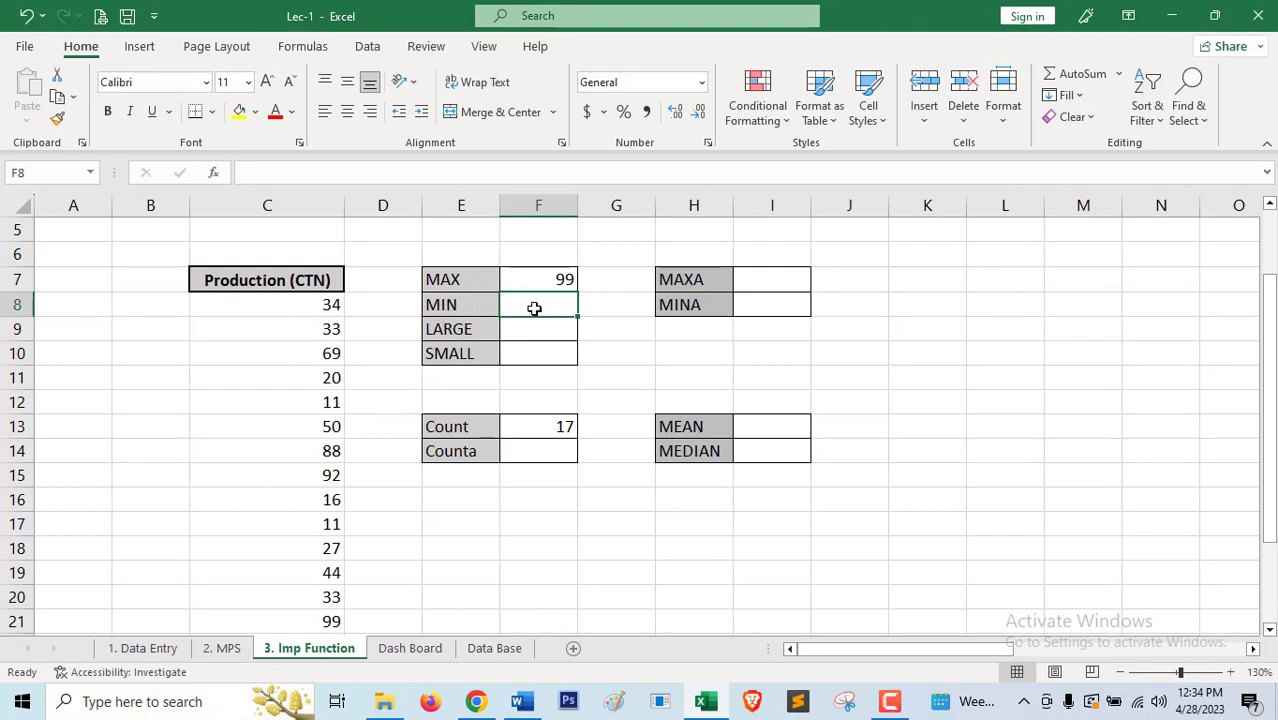
# - Enter =MIN(C8:C24) in cell F8 to find the lowest production value
pyautogui.write('=')
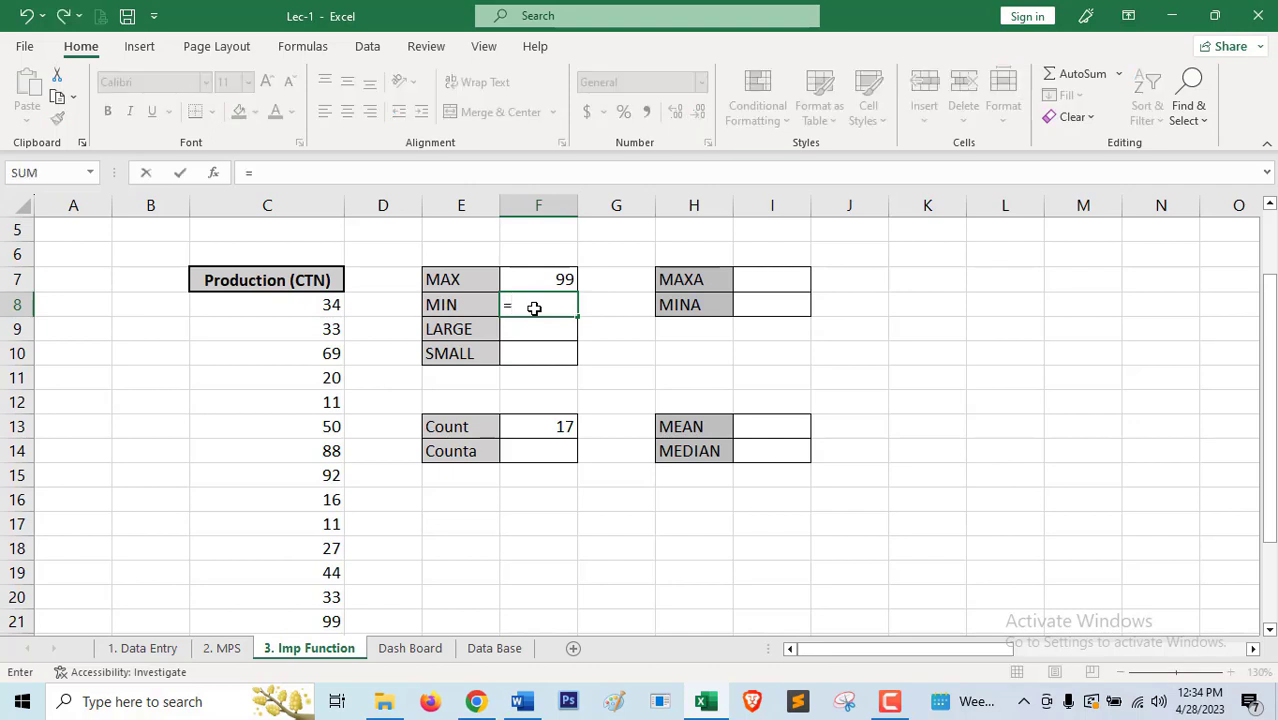
pyautogui.write('mix')
pyautogui.press('BackSpace')
pyautogui.write('n')
pyautogui.press('Tab')
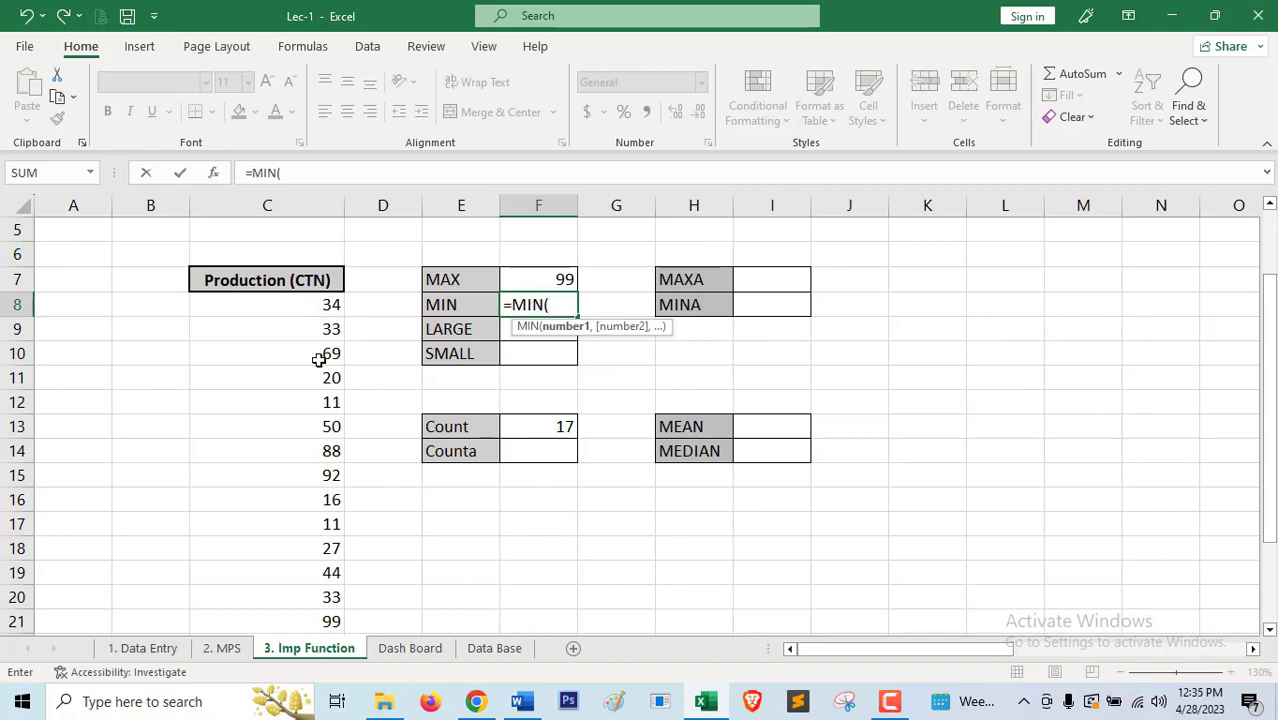
pyautogui.moveTo(311, 303); pyautogui.dragTo(314, 566)
pyautogui.scroll(3, 665, 462)
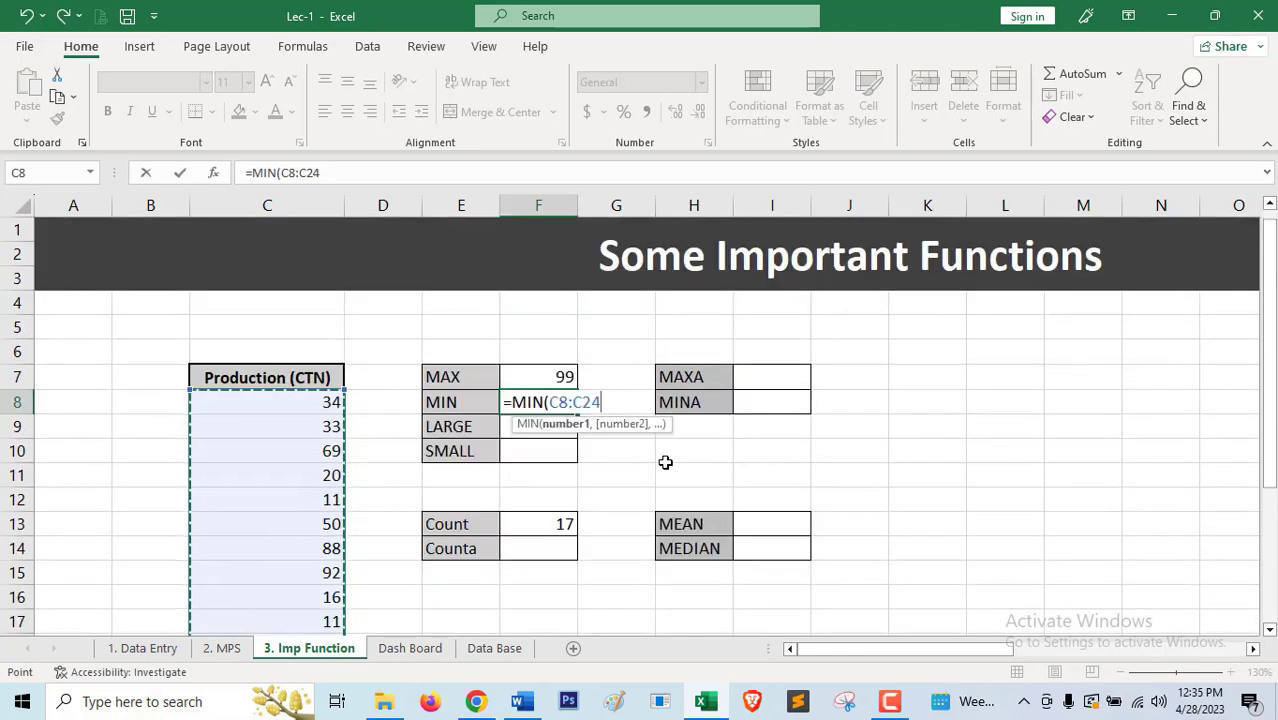
pyautogui.write(')')
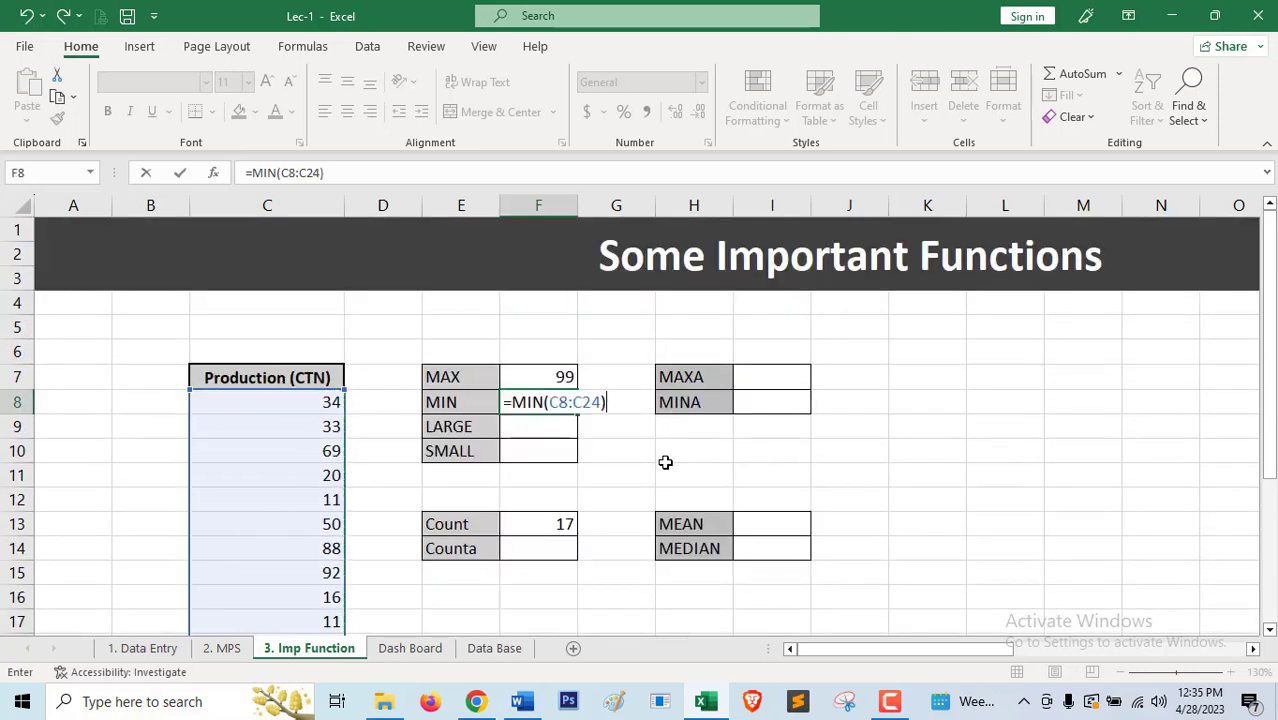
pyautogui.press('Return')
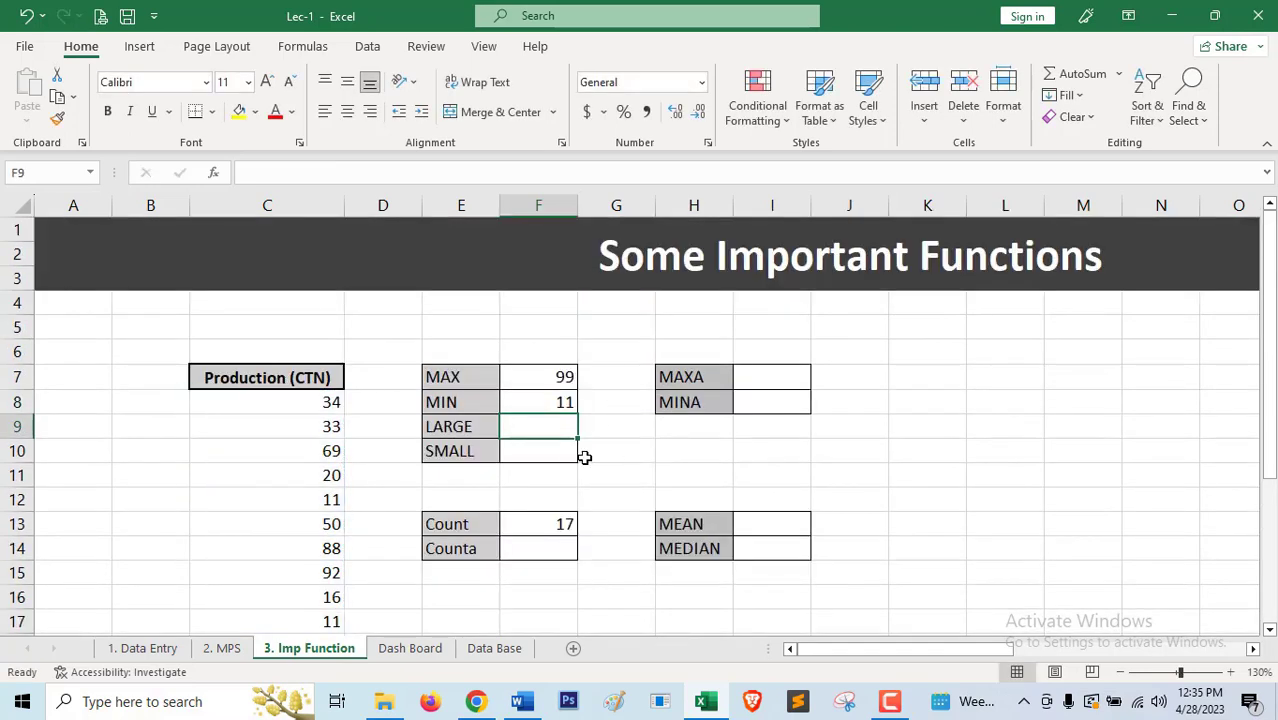
# - Enter =LARGE(C8:C24,4) in cell F9 to find the fourth-largest production value
pyautogui.click(550, 405)
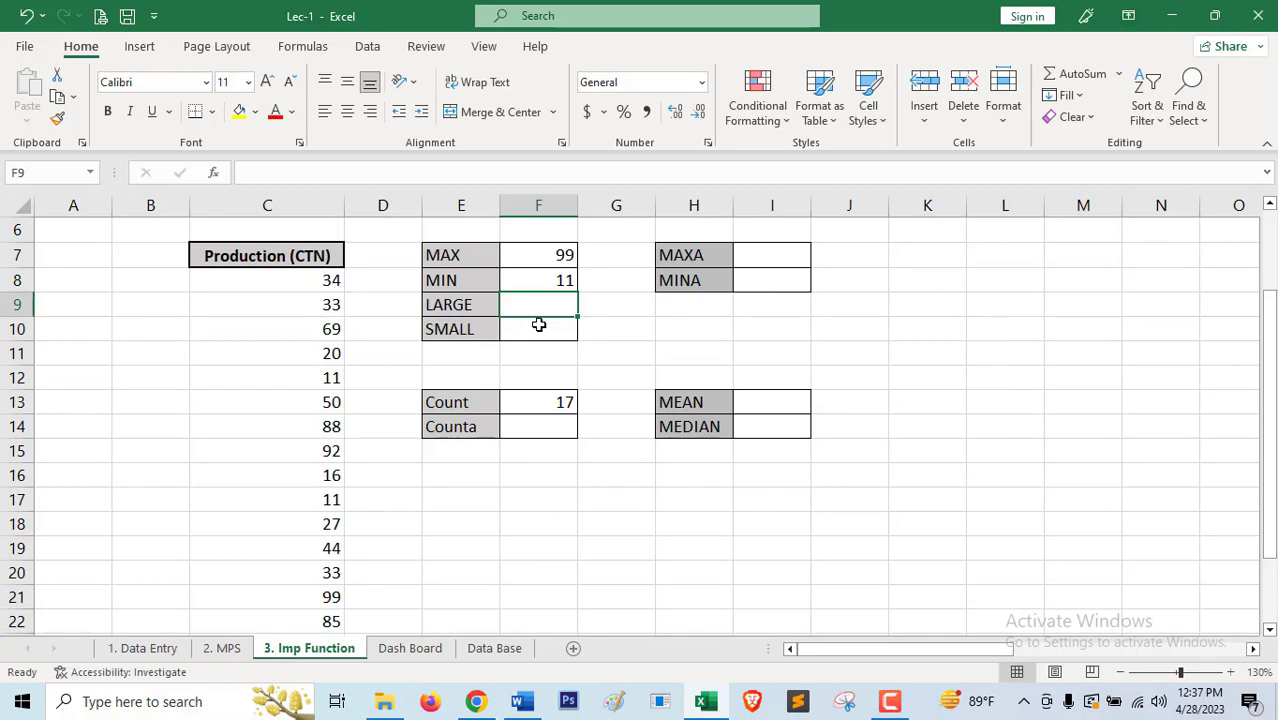
pyautogui.click(300, 282)
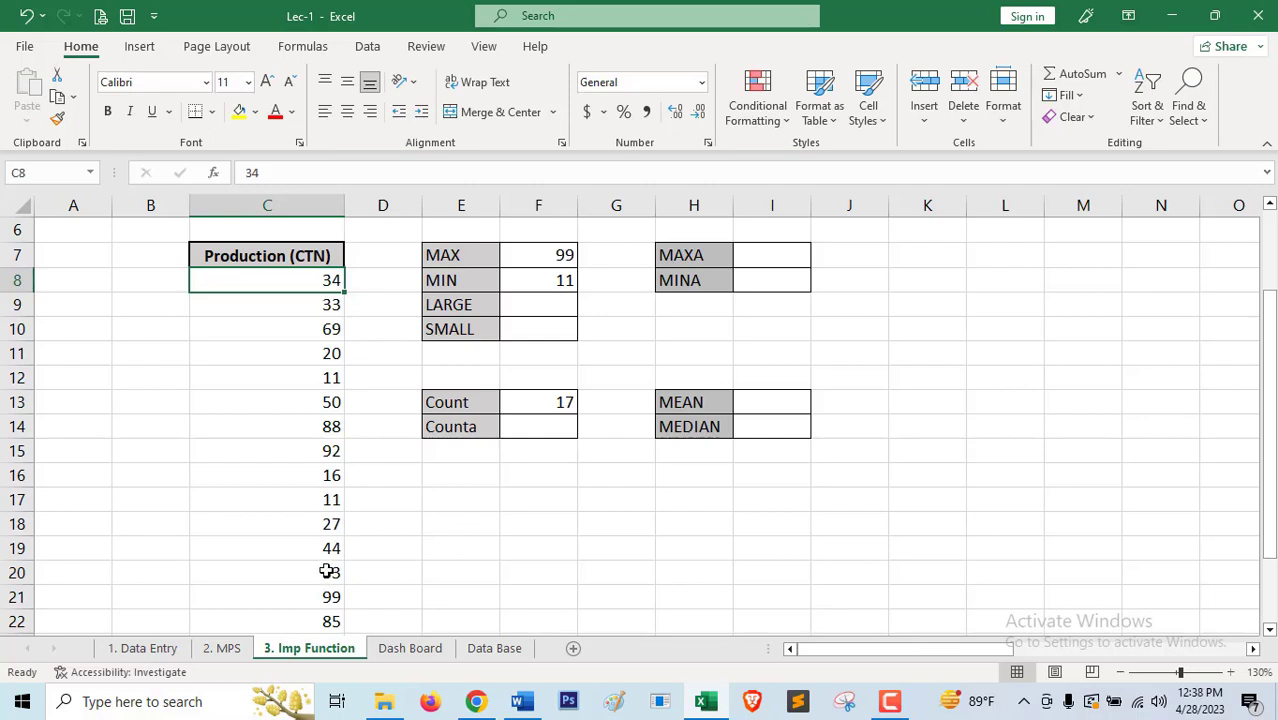
pyautogui.click(538, 306)
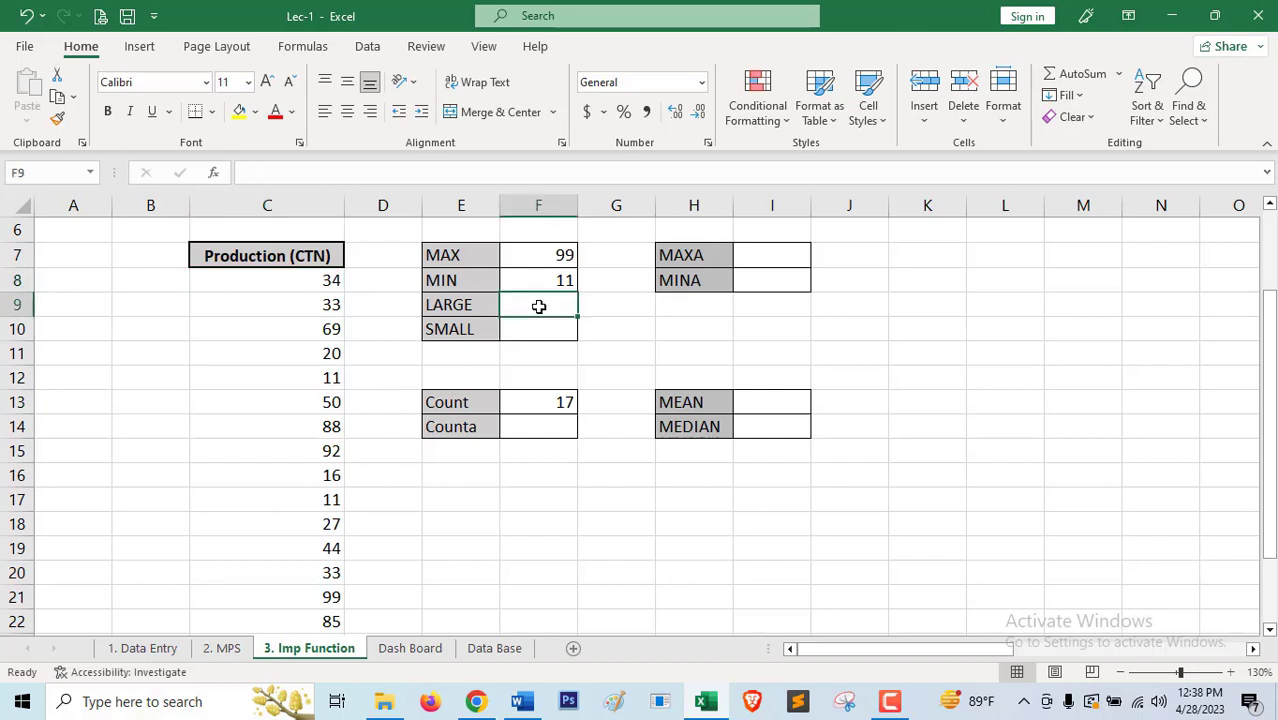
pyautogui.write('=')
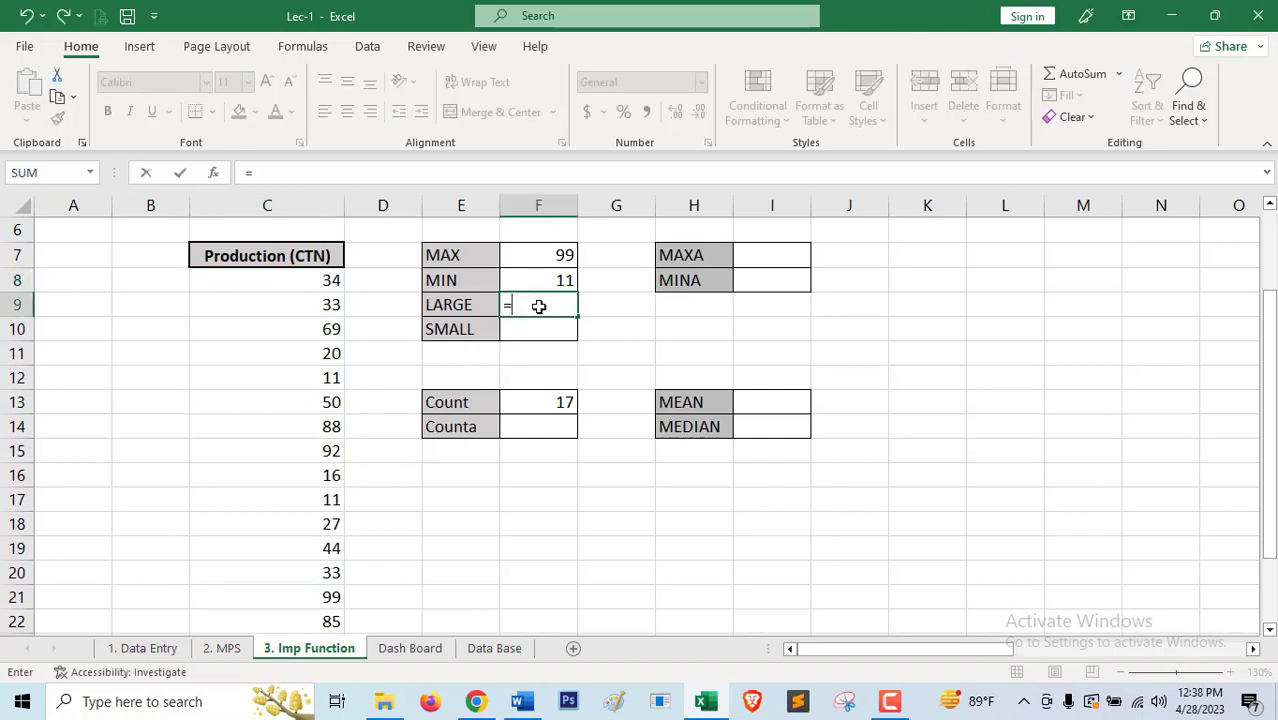
pyautogui.write('lar')
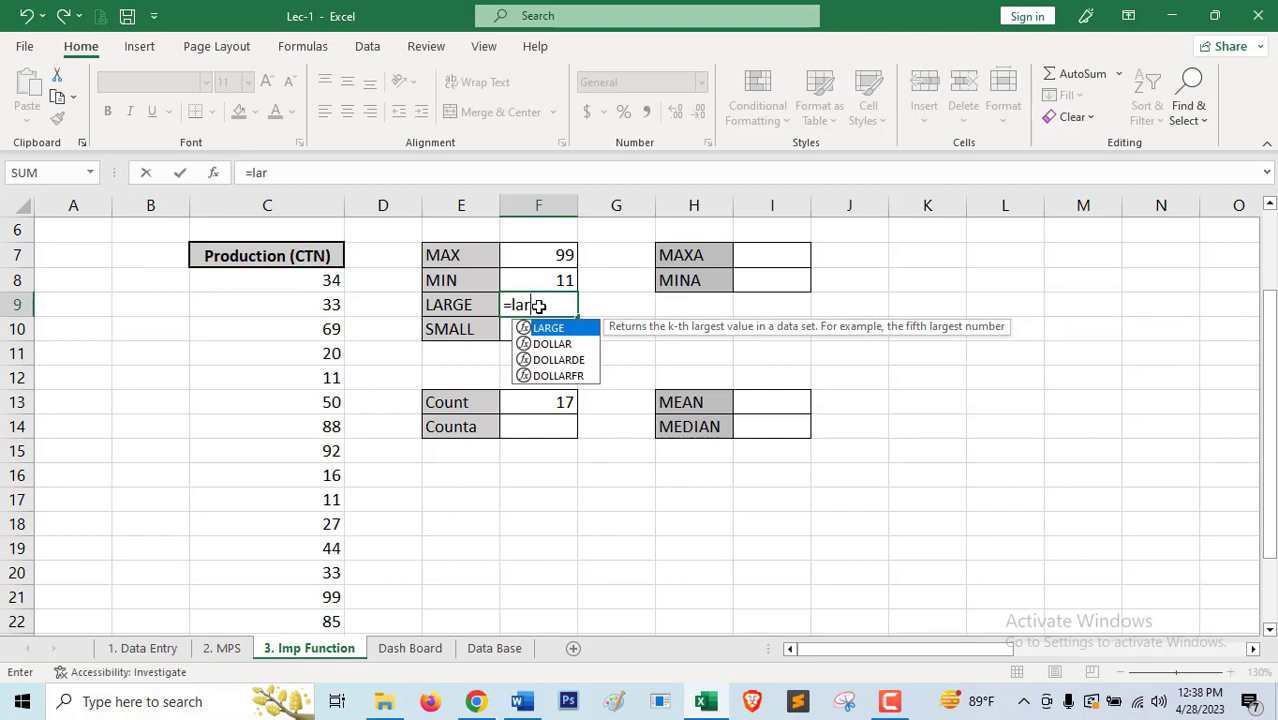
pyautogui.press('Tab')
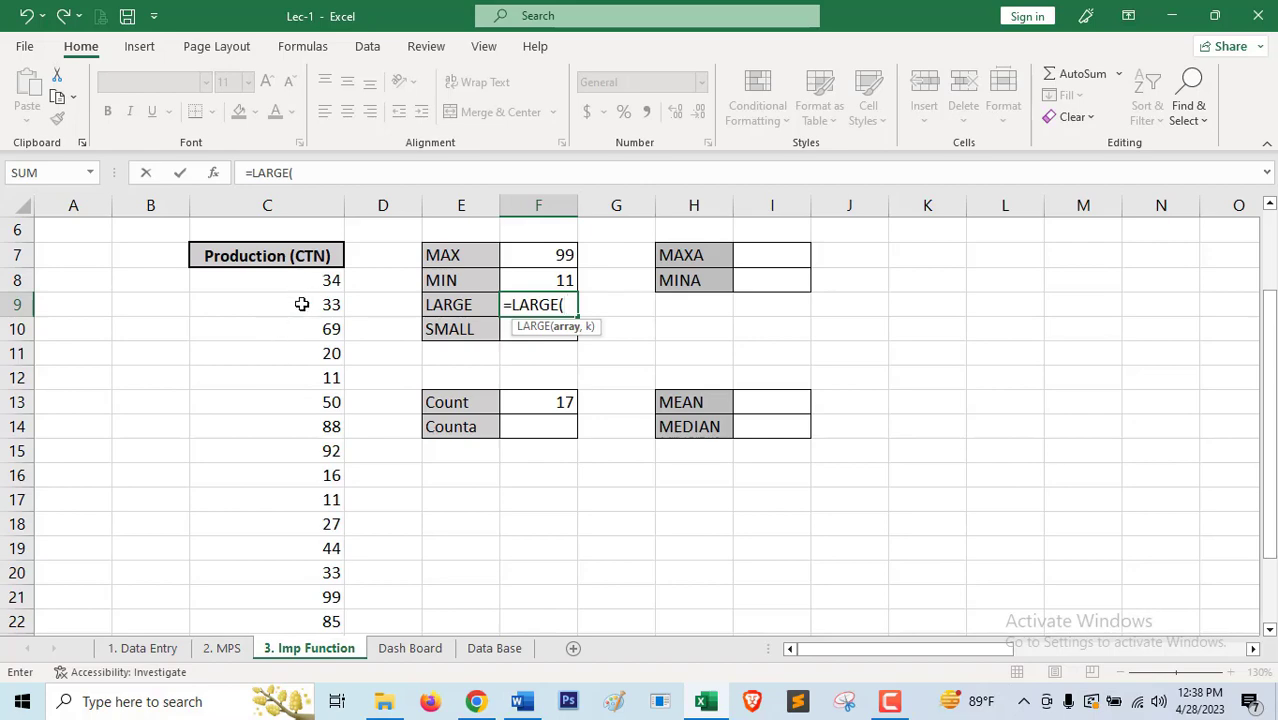
pyautogui.moveTo(305, 281); pyautogui.dragTo(291, 543)
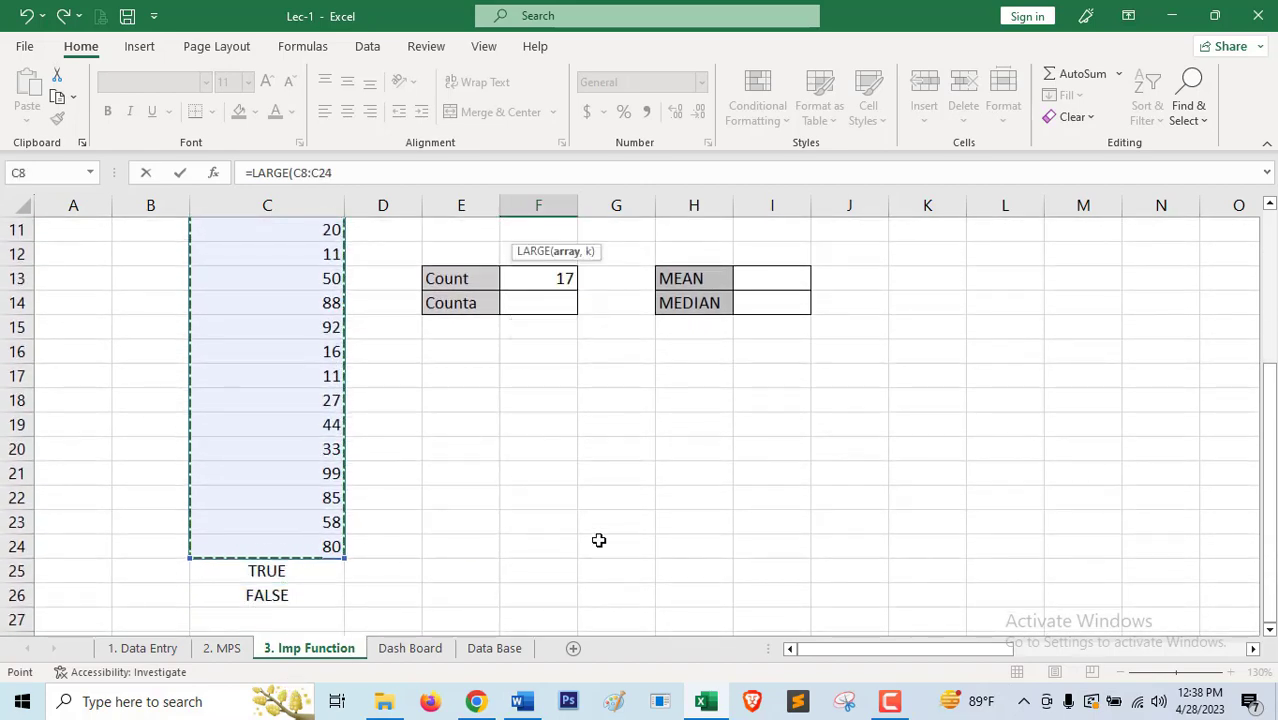
pyautogui.scroll(3, 597, 535)
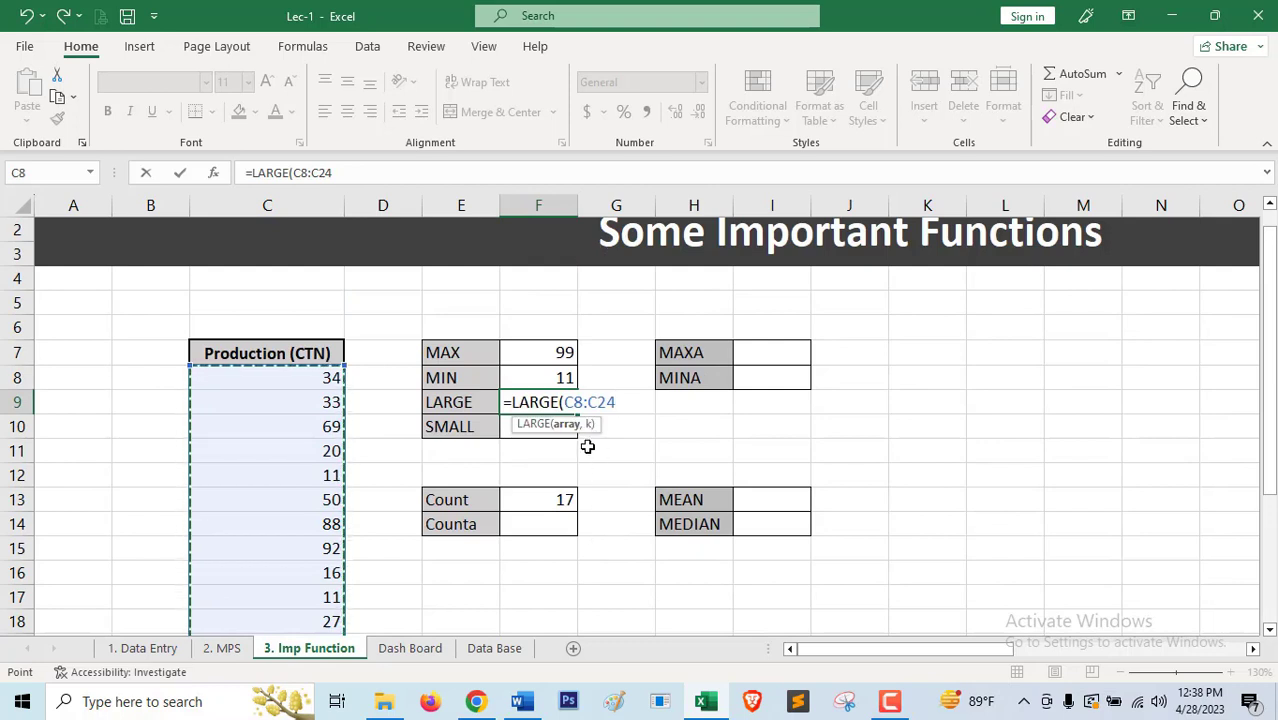
pyautogui.write(',')
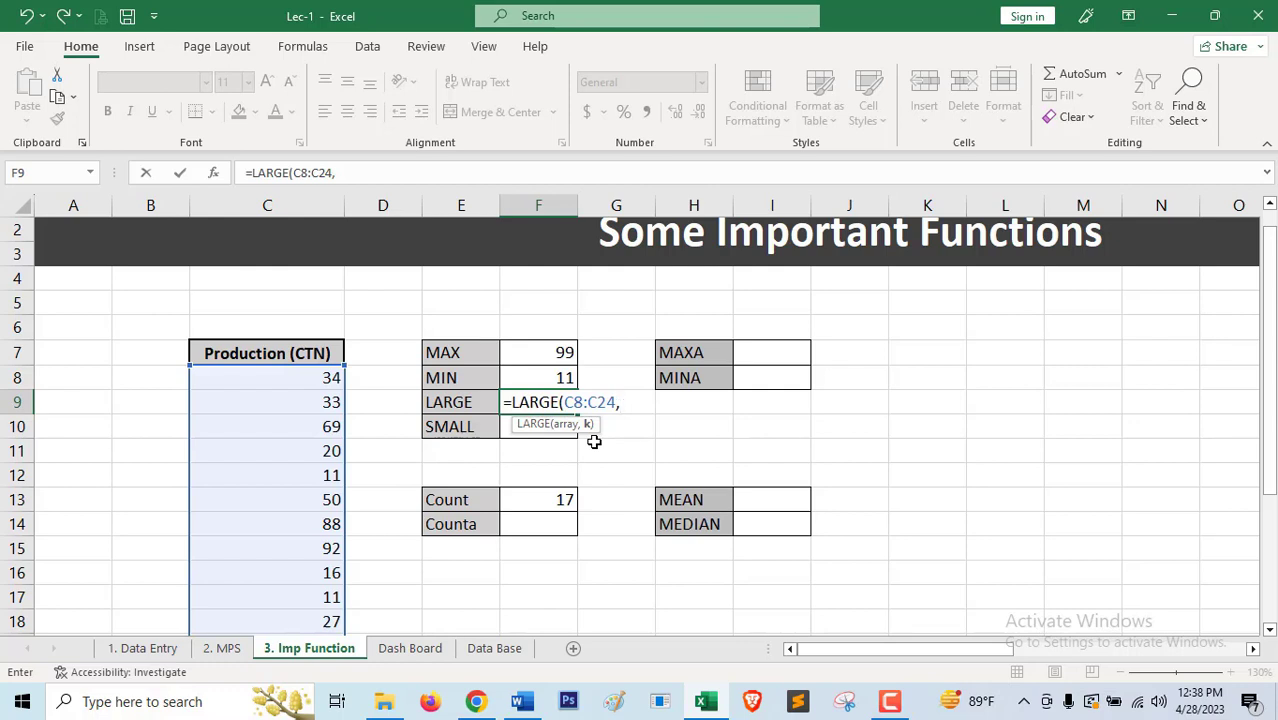
pyautogui.write('4)')
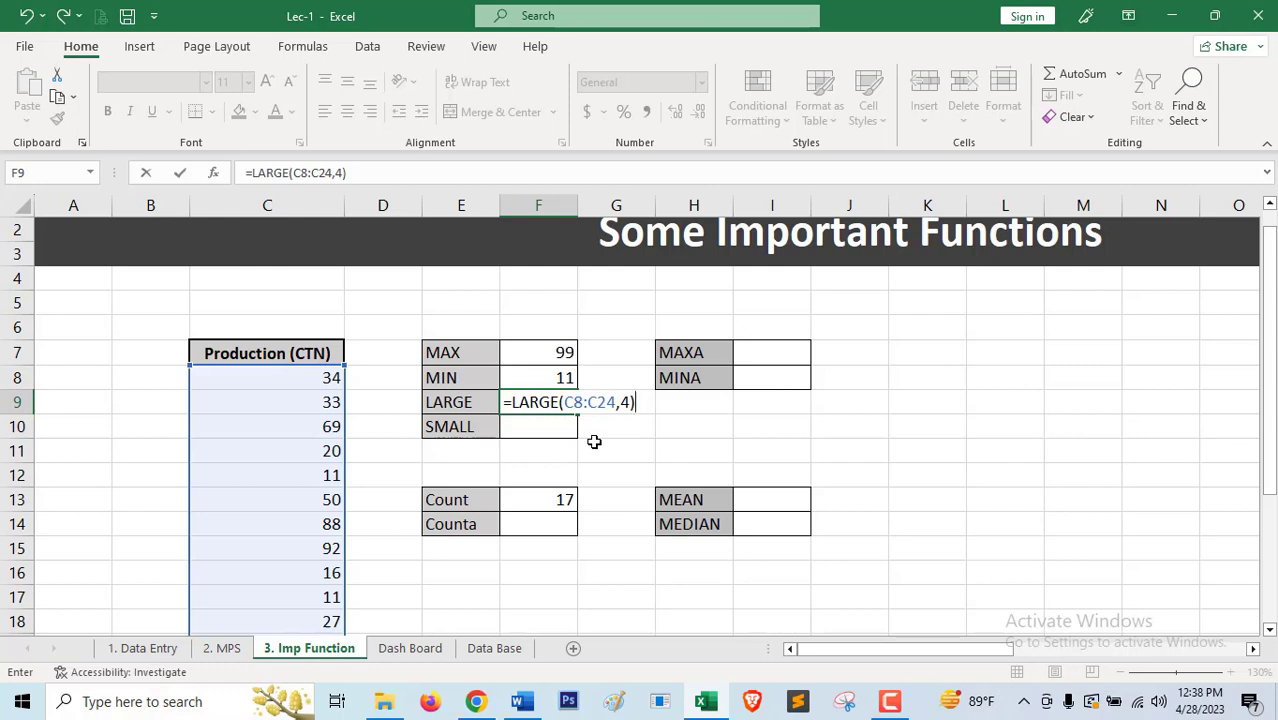
pyautogui.press('Return')
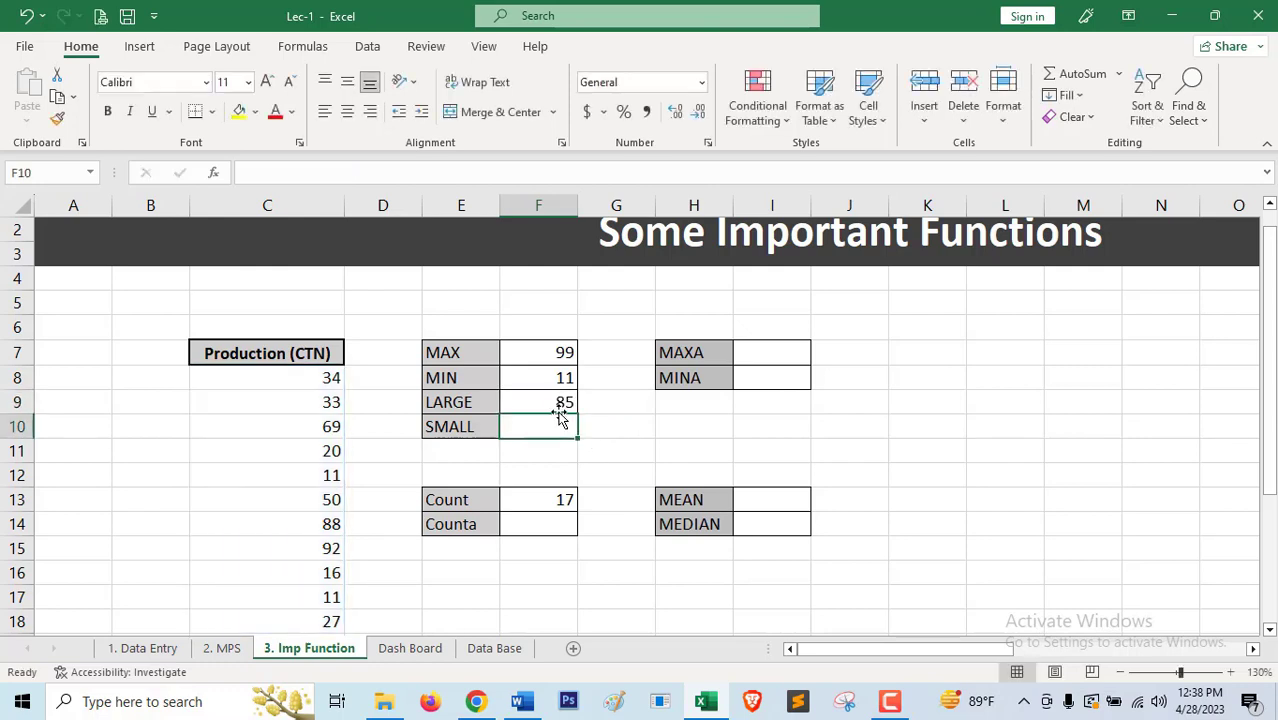
# - Change the k argument of the LARGE formula in F9 to 1
pyautogui.click(562, 410)
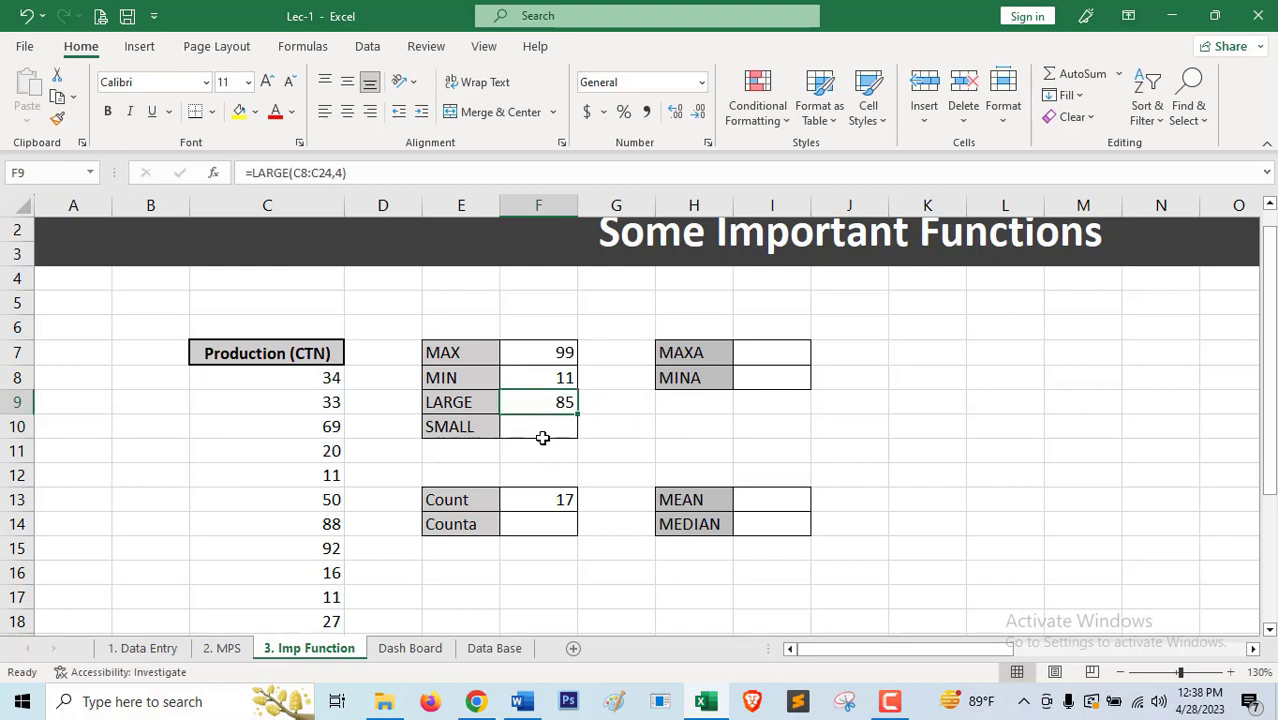
pyautogui.doubleClick(540, 400)
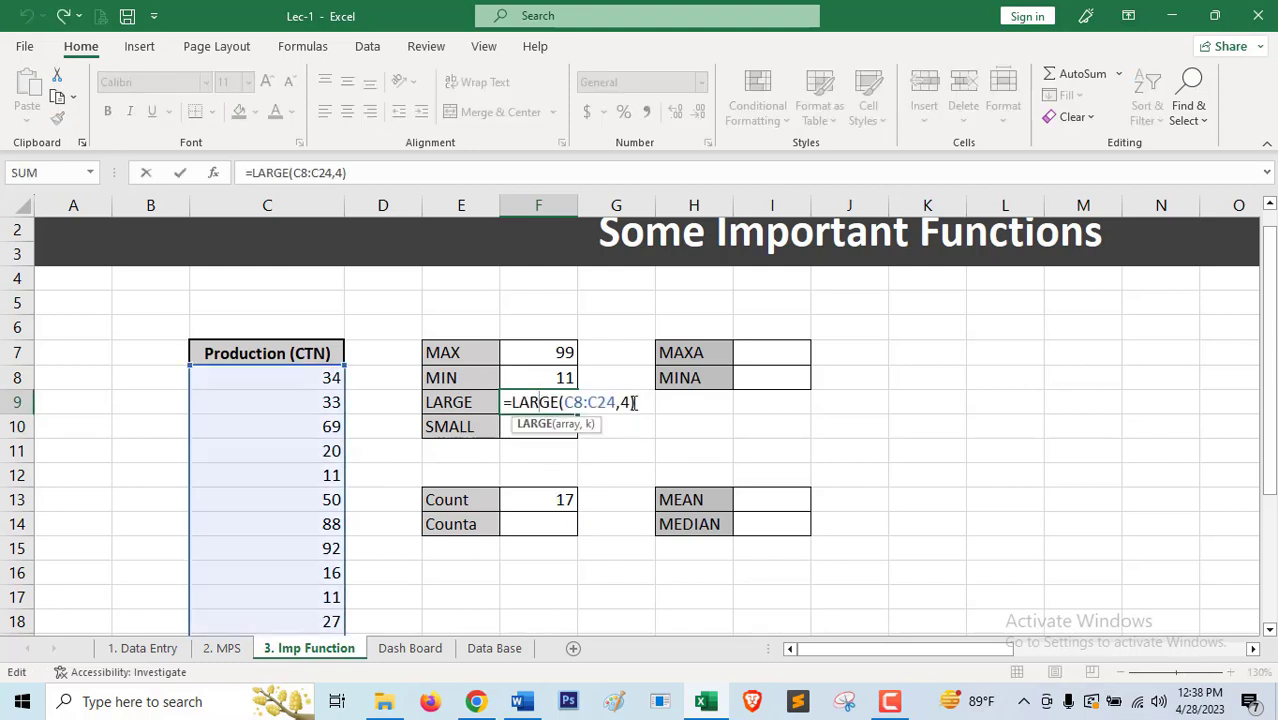
pyautogui.click(632, 402)
pyautogui.press('BackSpace')
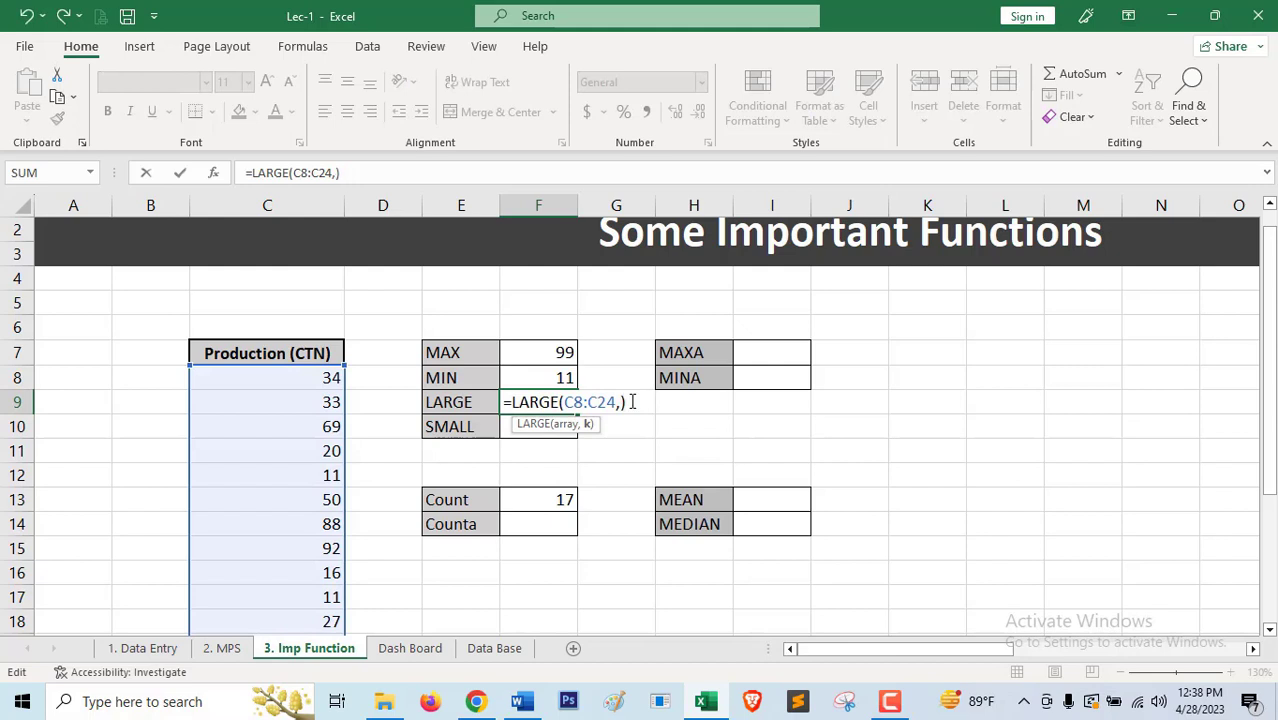
pyautogui.write('1')
pyautogui.press('Right')
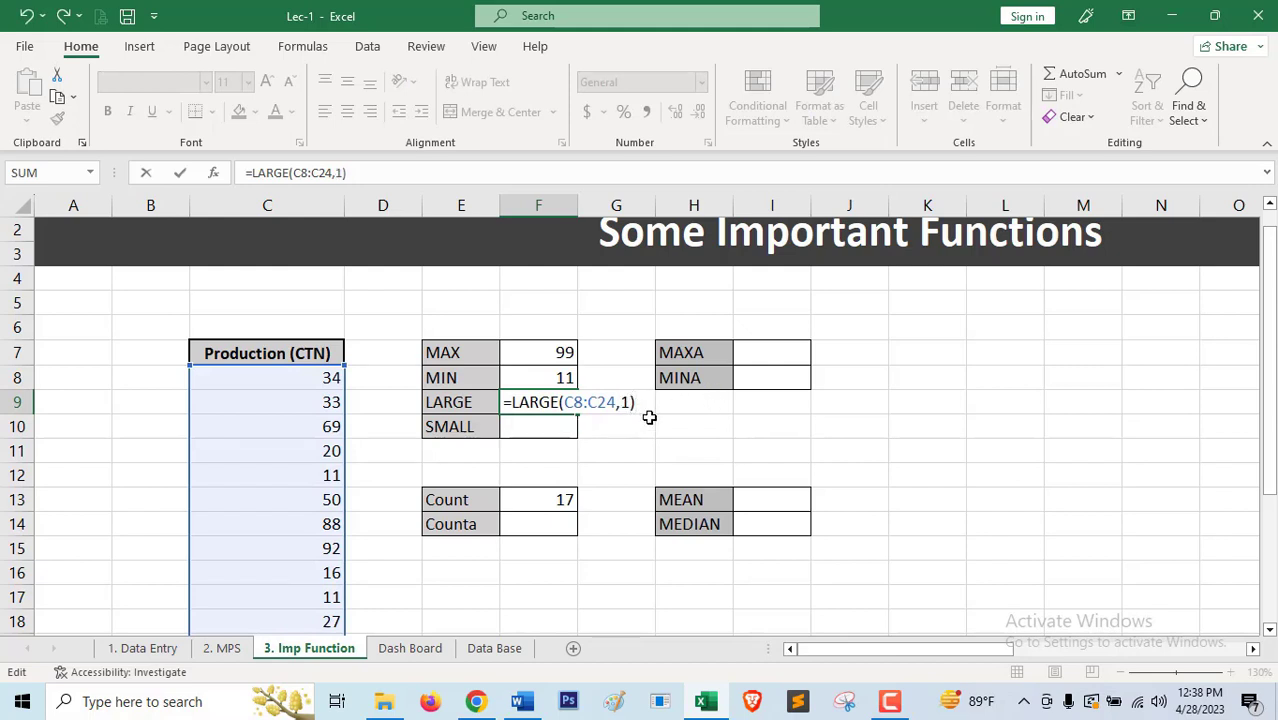
pyautogui.press('Return')
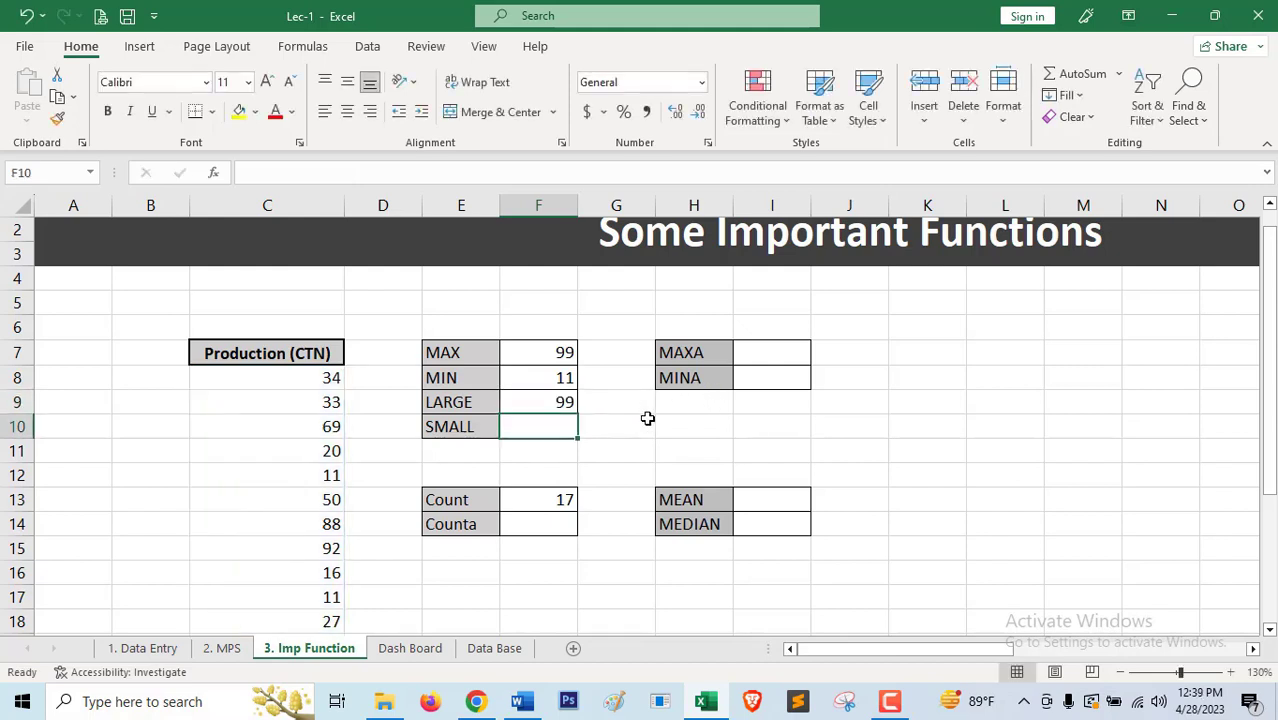
# - Enter =SMALL(C8:C24,8) in cell F10 to find the eighth-smallest production value
pyautogui.click(562, 352)
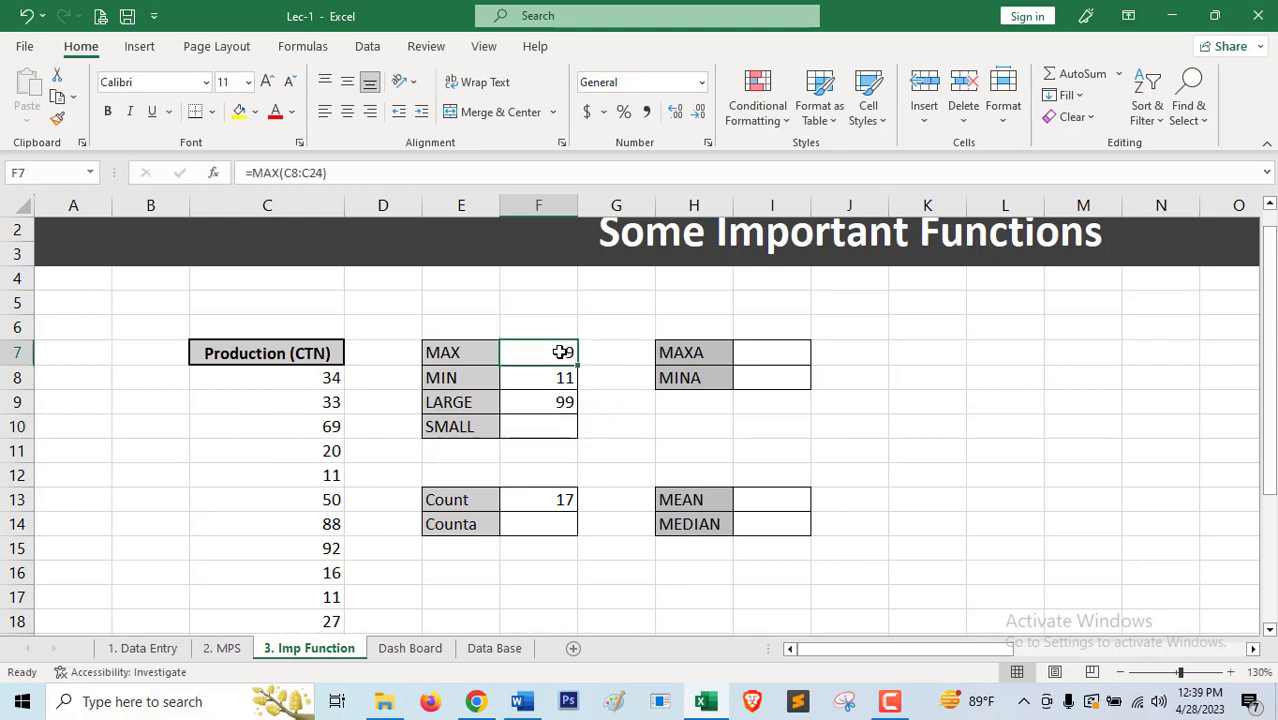
pyautogui.click(540, 428)
pyautogui.write('=')
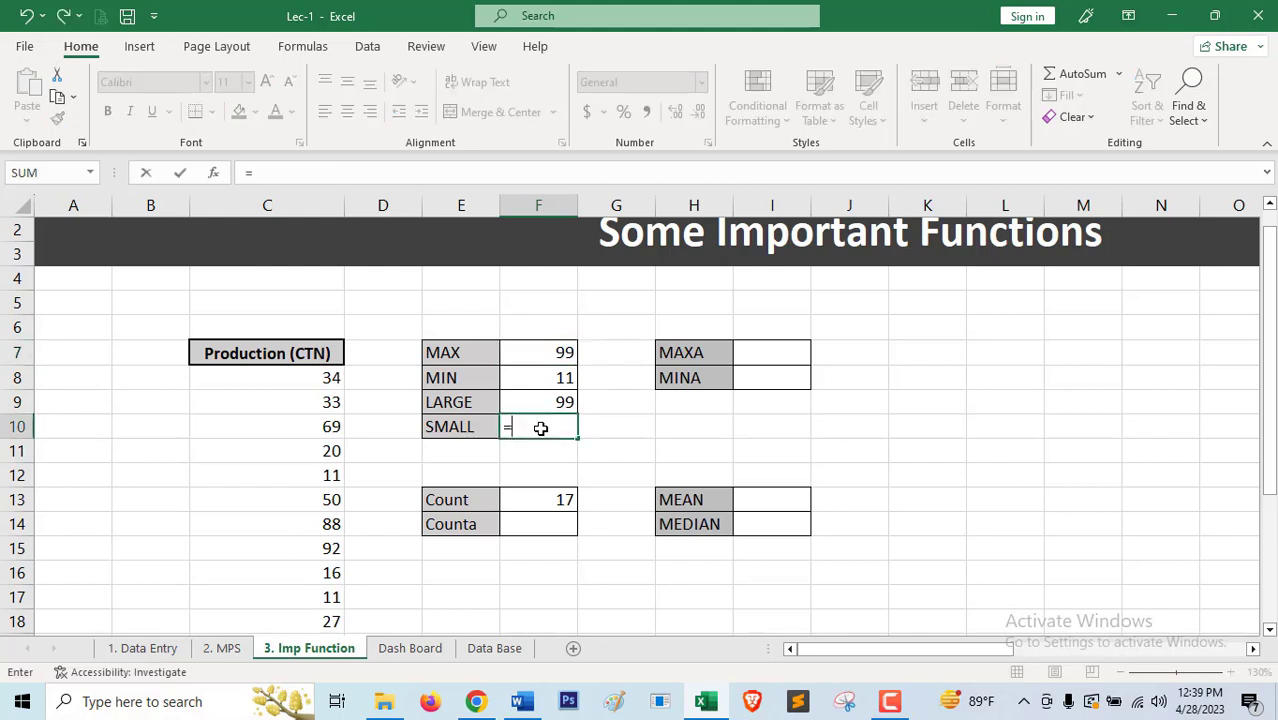
pyautogui.write('sma')
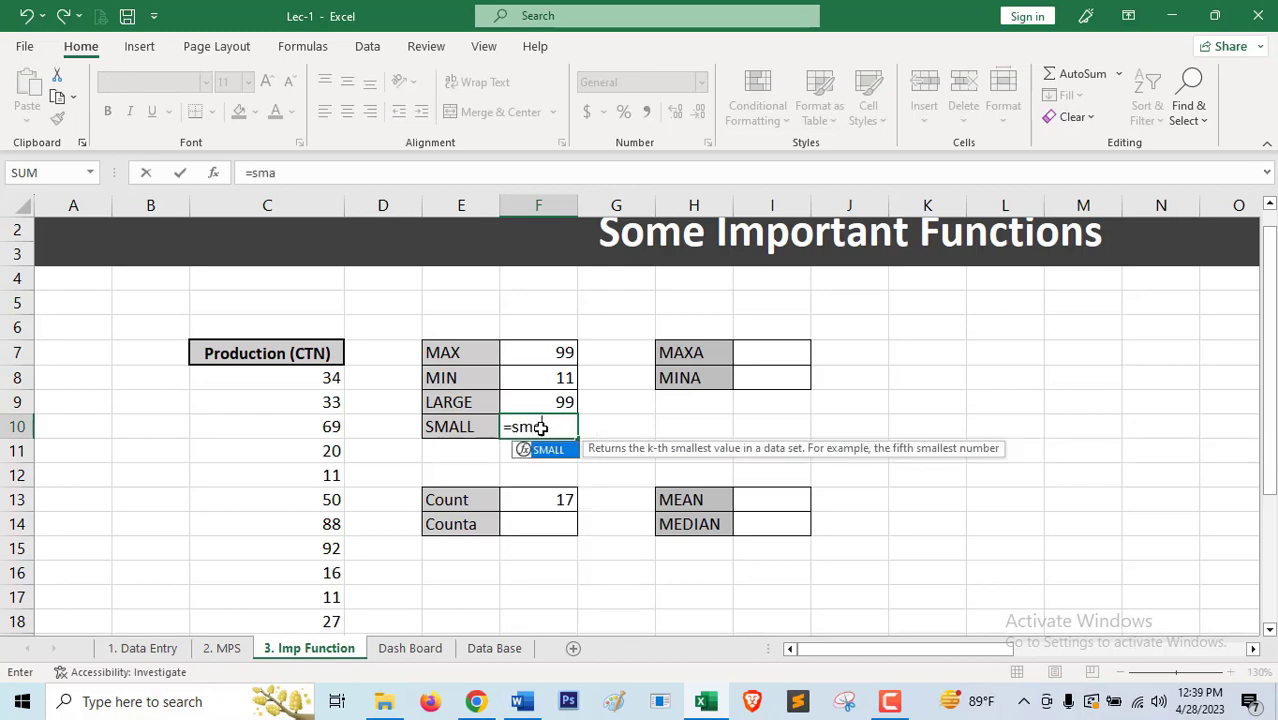
pyautogui.press('Tab')
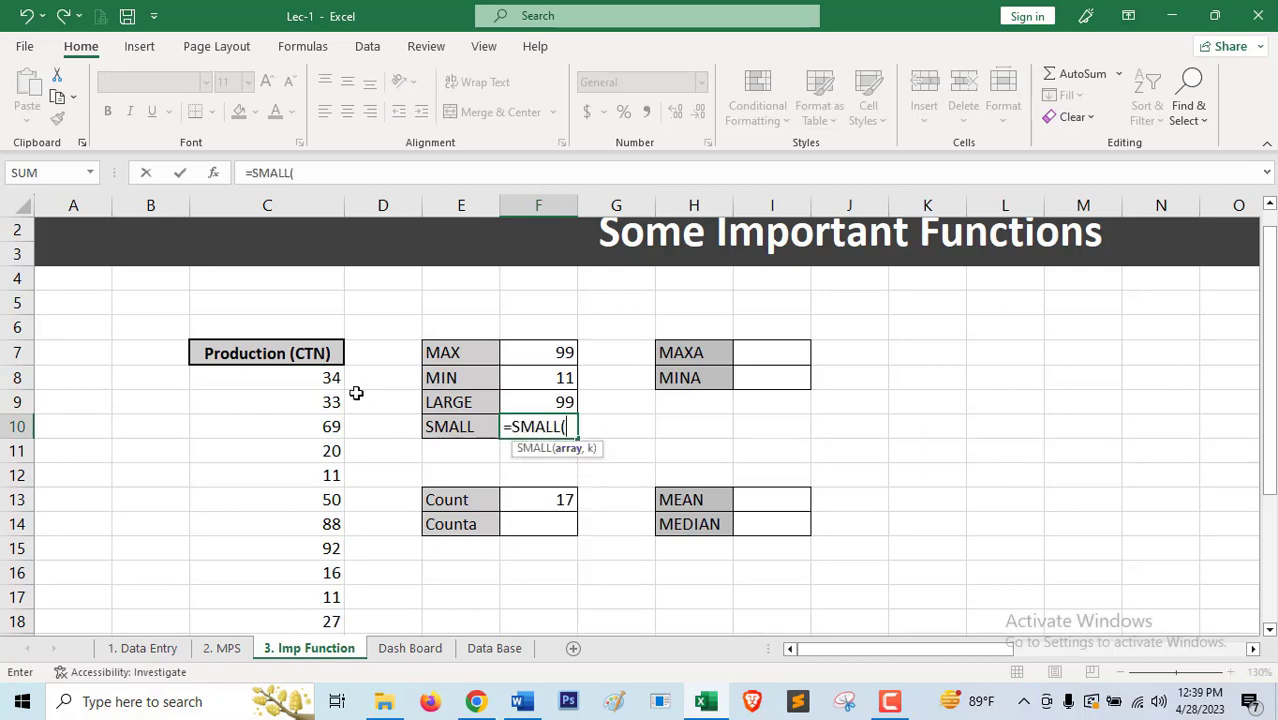
pyautogui.moveTo(320, 379); pyautogui.dragTo(331, 595)
pyautogui.scroll(1, 618, 472)
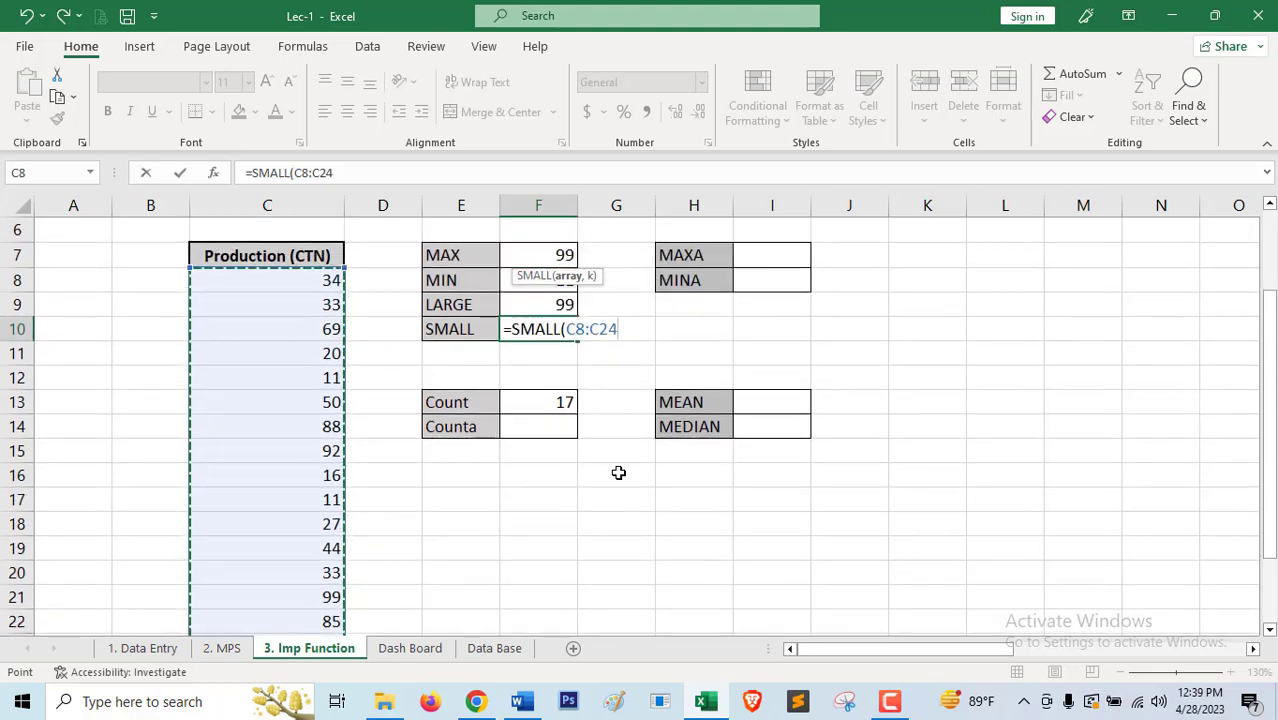
pyautogui.write(',')
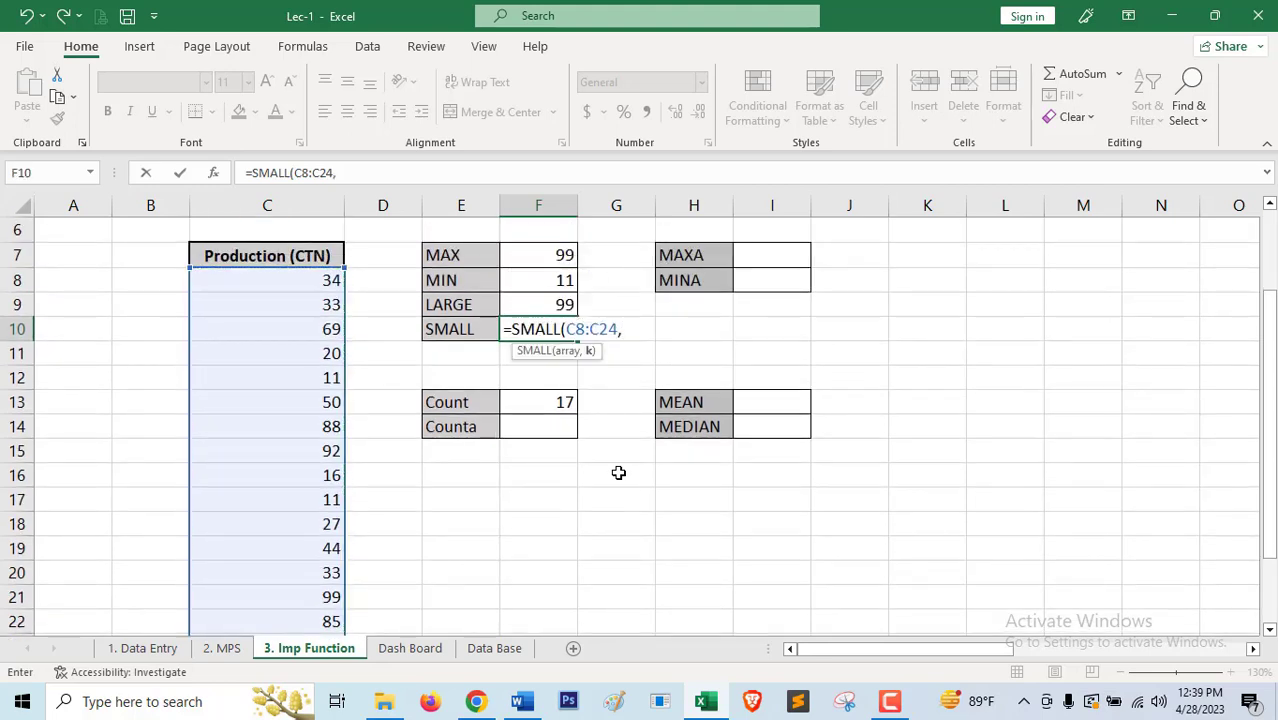
pyautogui.write('8)')
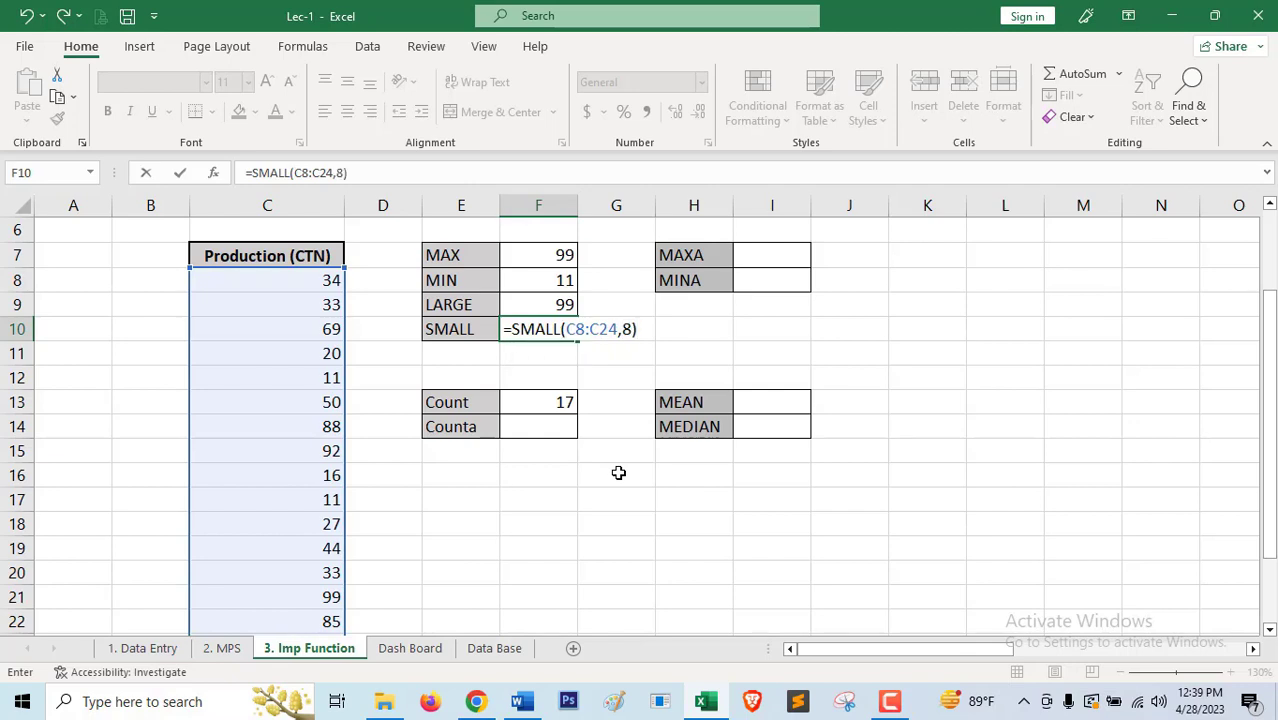
pyautogui.press('Return')
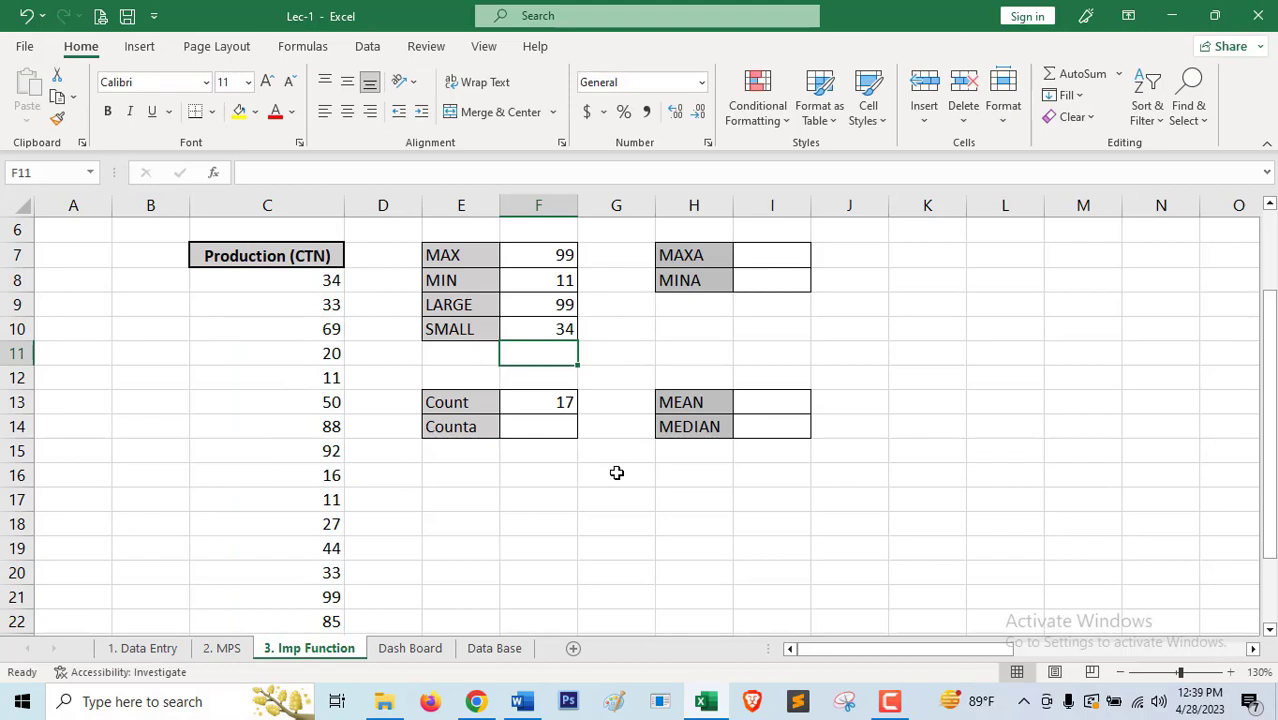
# - Clear the existing Count result from cell F13
pyautogui.scroll(1, 618, 473)
pyautogui.click(550, 401)
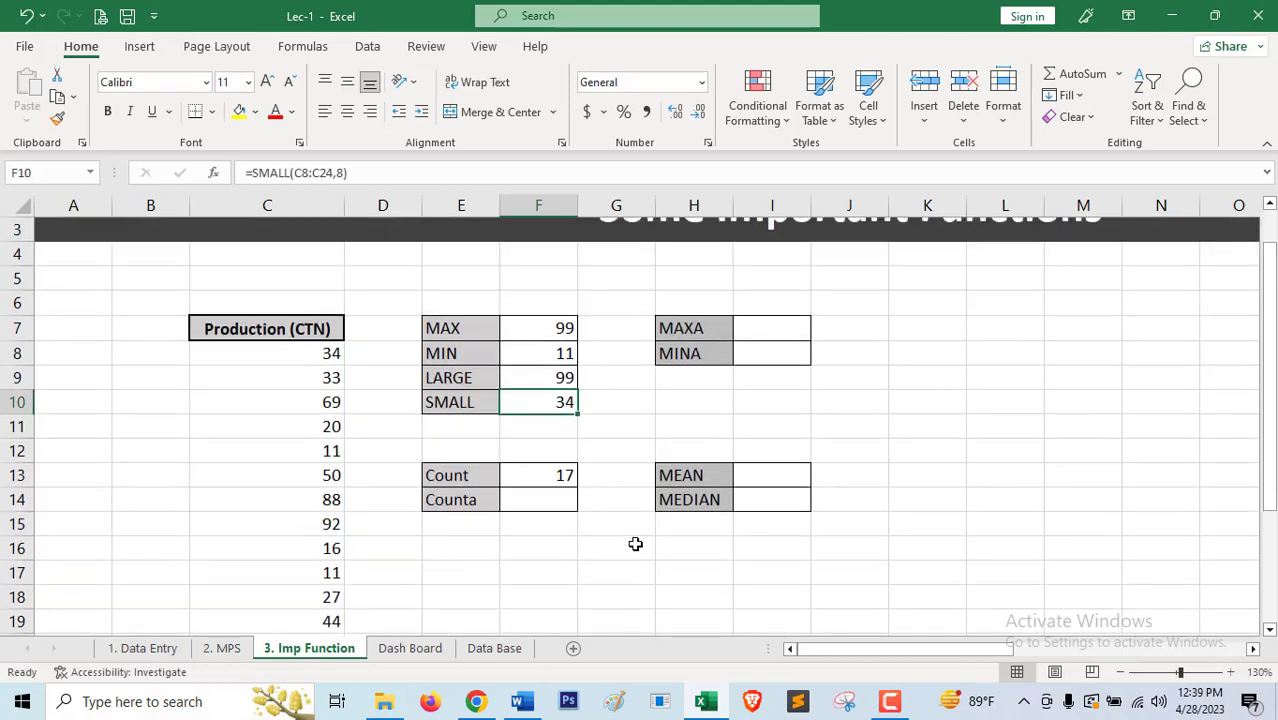
pyautogui.click(556, 478)
pyautogui.press('Delete')
pyautogui.click(658, 590)
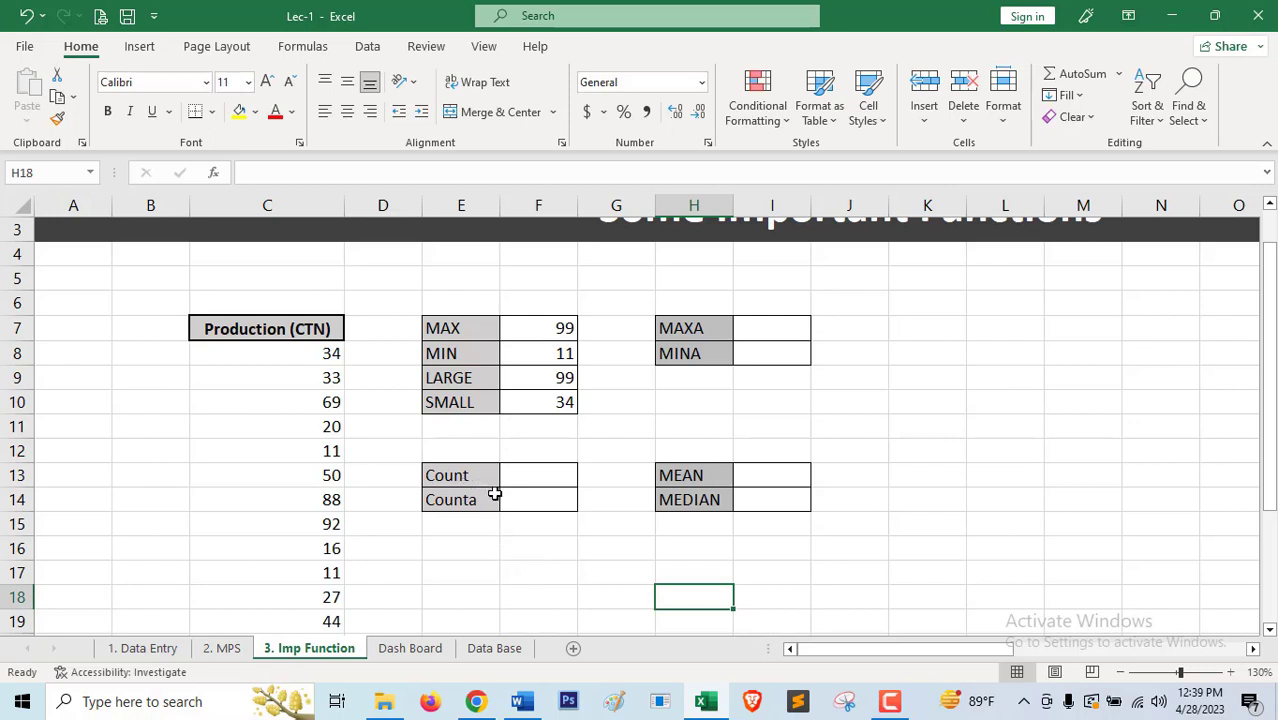
# - Compare the MAX formula in F7 with the empty MAXA cell I7, and examine the logical values ending the production column
pyautogui.click(771, 329)
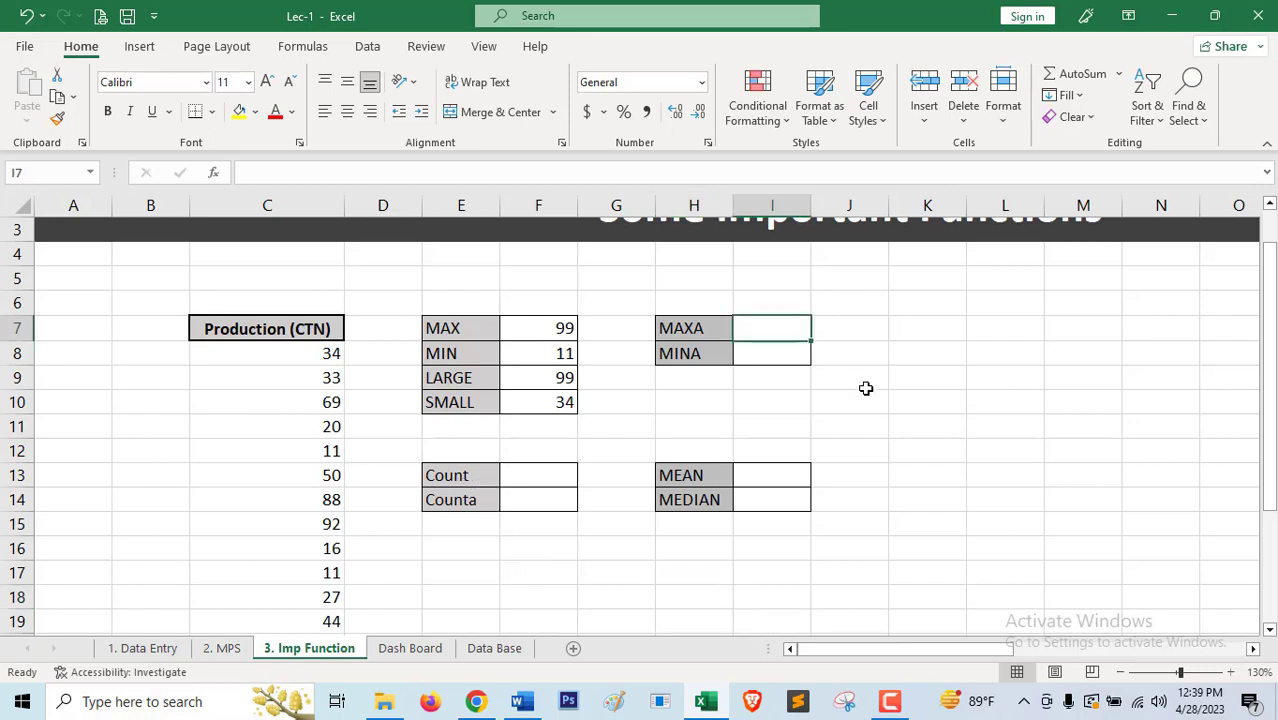
pyautogui.click(436, 331)
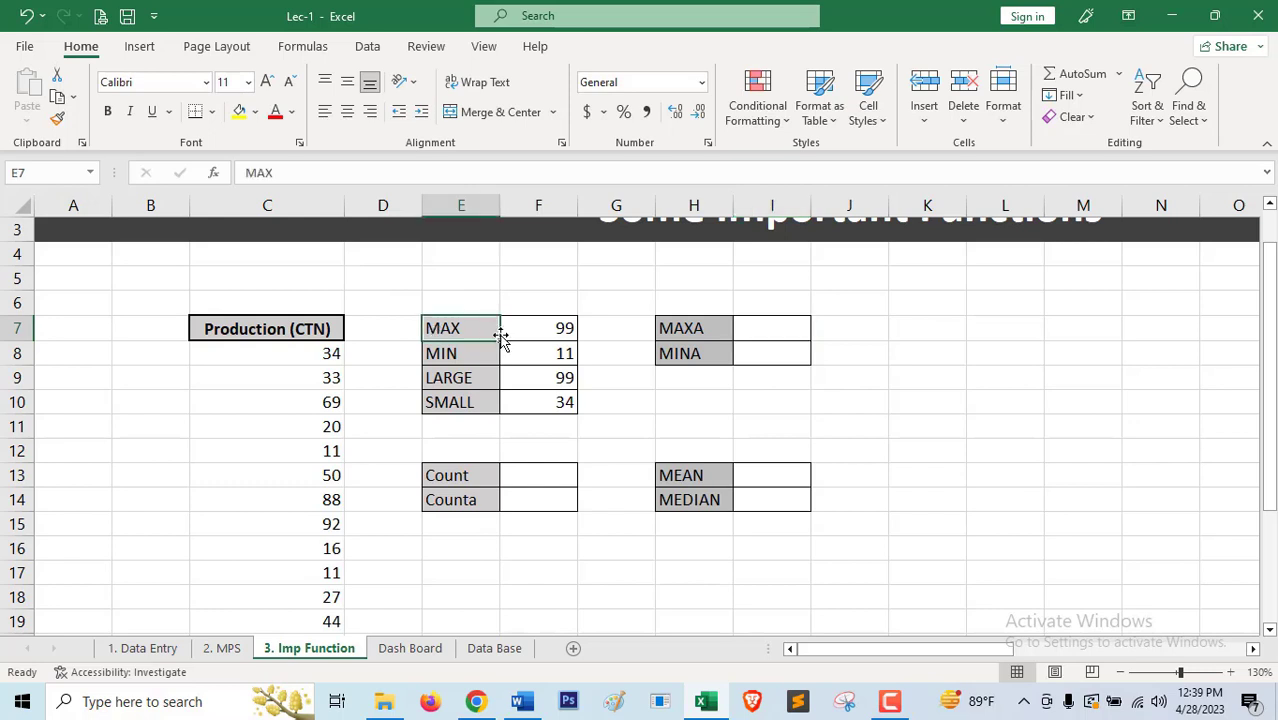
pyautogui.click(552, 330)
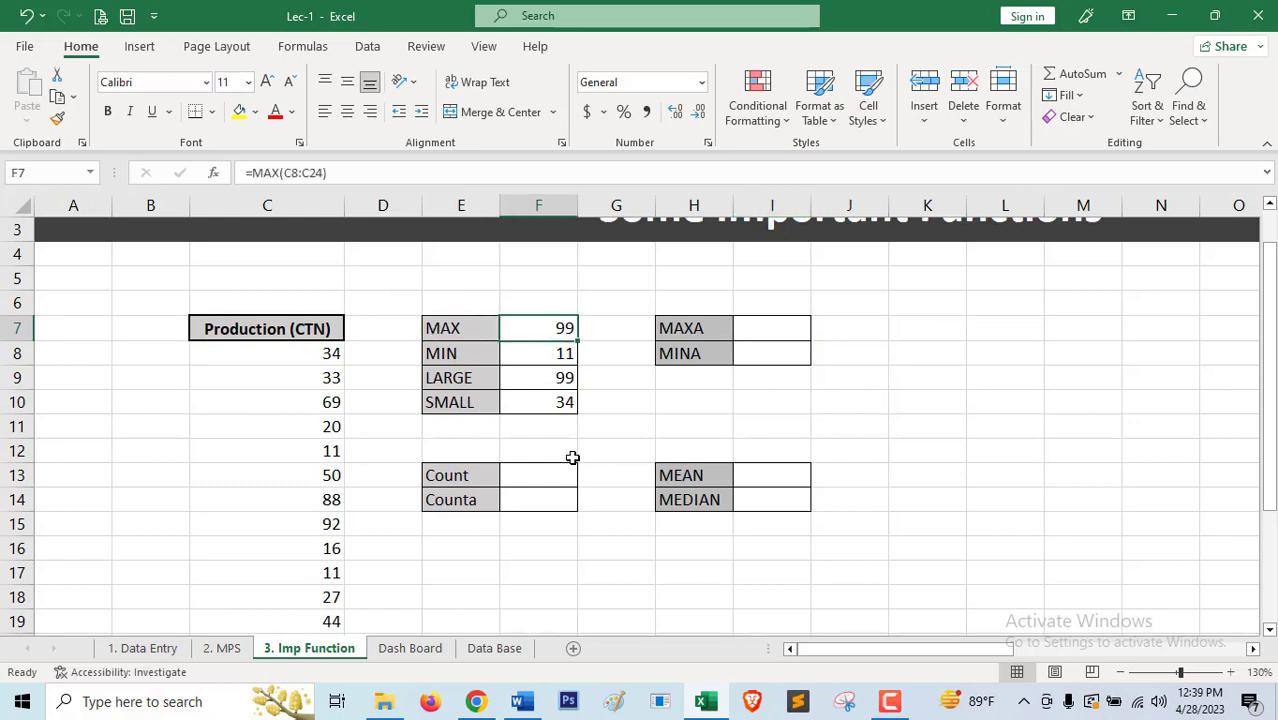
pyautogui.click(774, 331)
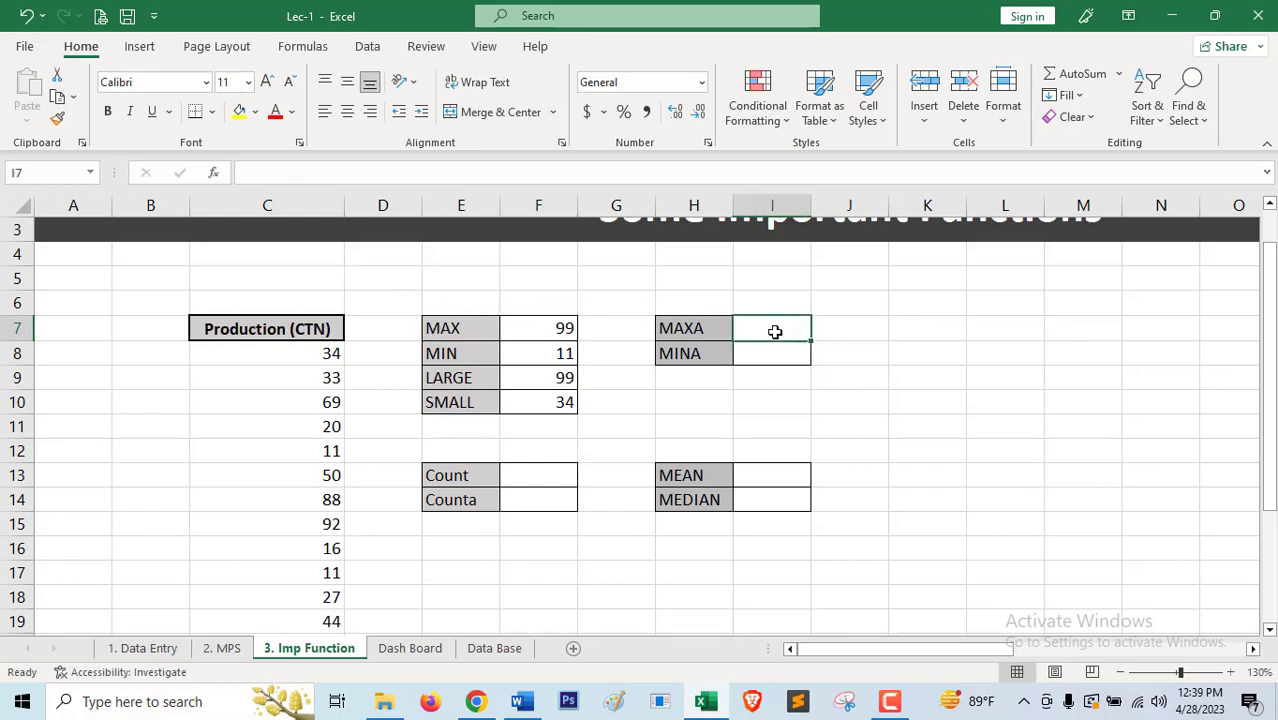
pyautogui.scroll(1, 774, 331)
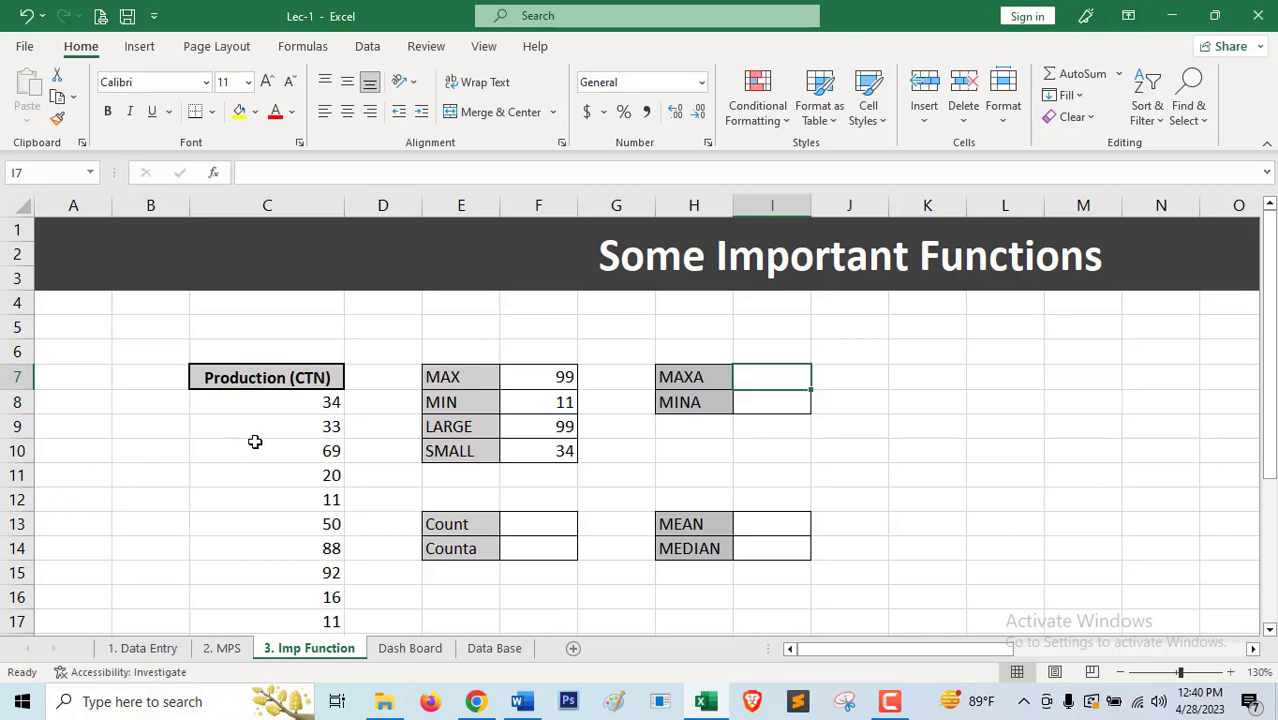
pyautogui.scroll(-1, 282, 411)
pyautogui.scroll(-3, 307, 402)
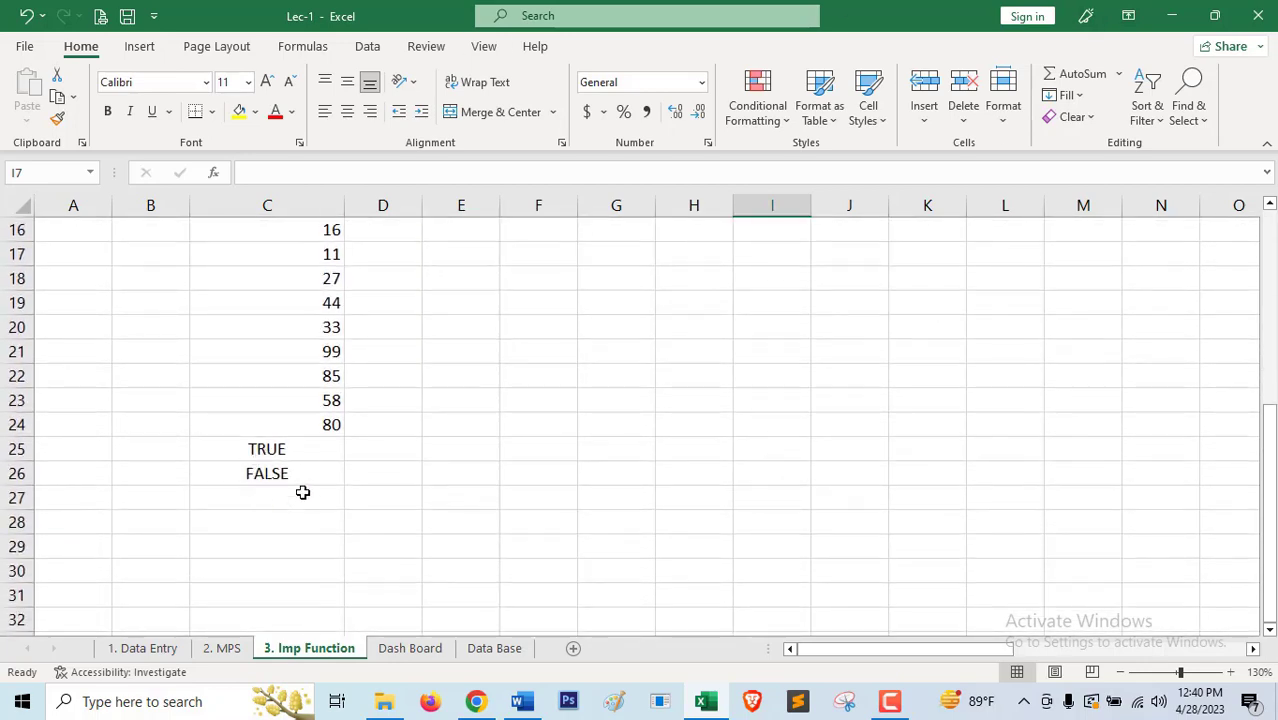
pyautogui.scroll(3, 516, 521)
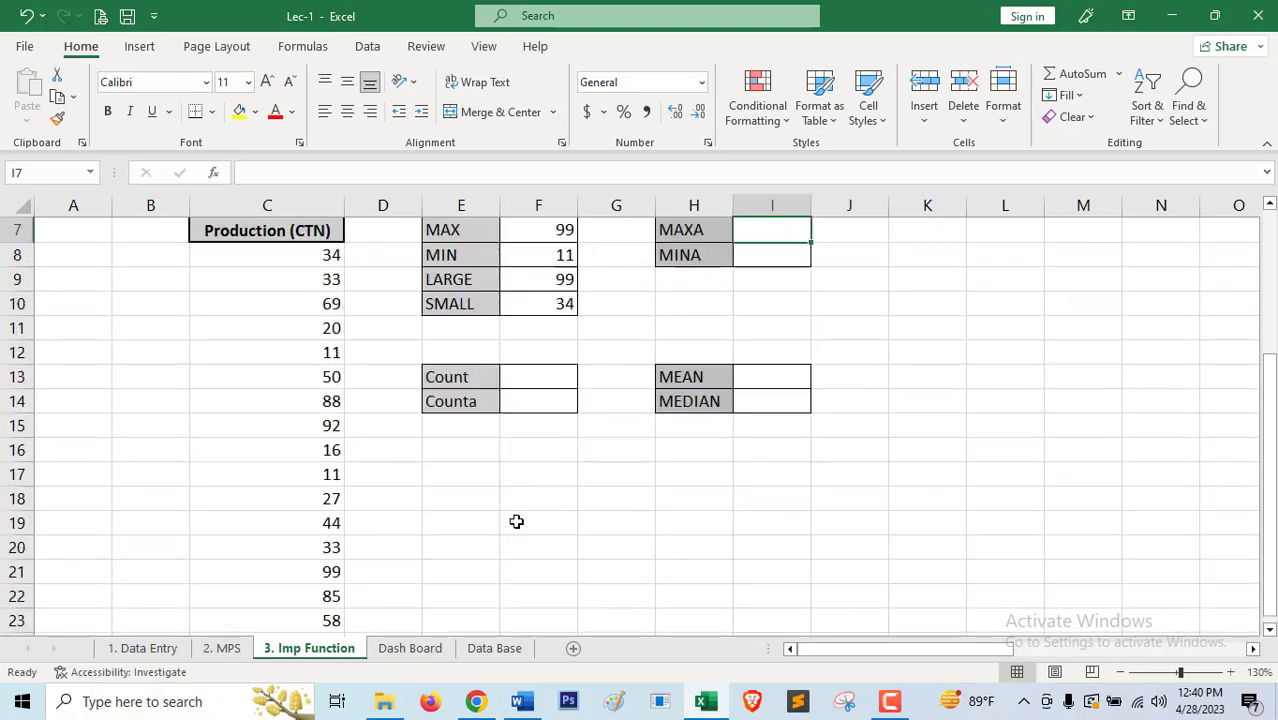
pyautogui.scroll(1, 516, 521)
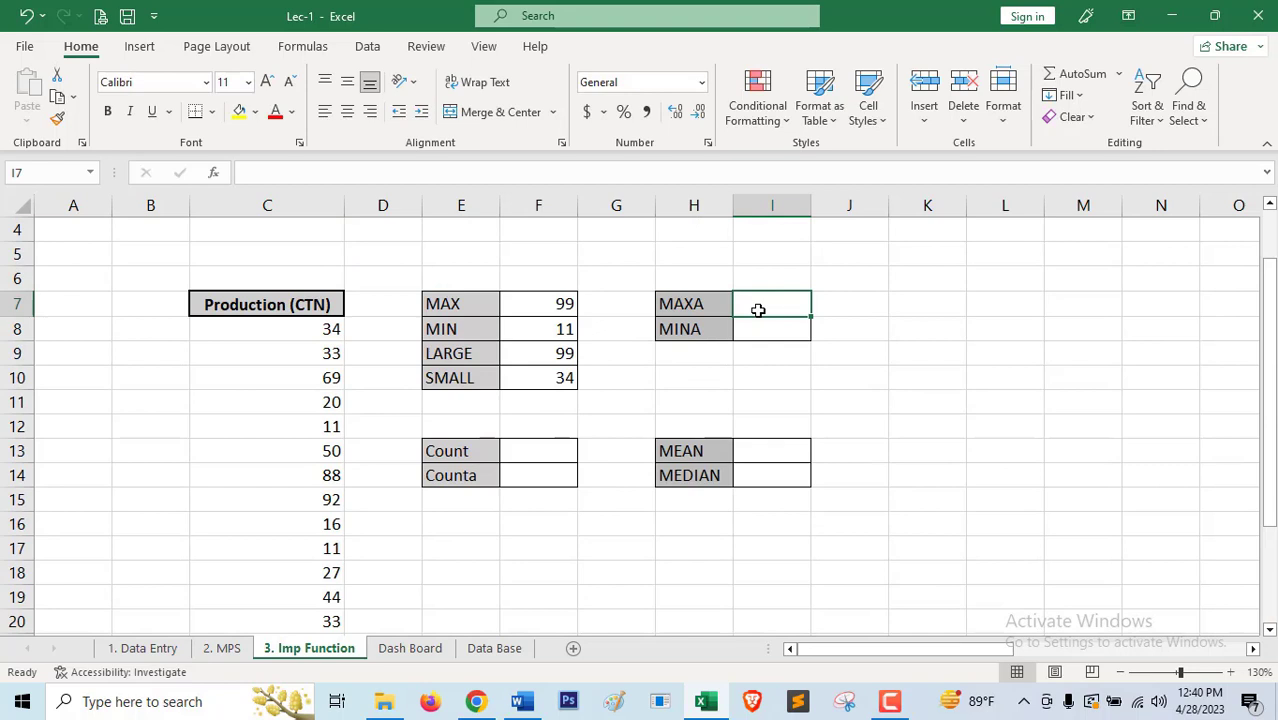
# - Enter =MAXA(C8:C26) in cell I7 to find the largest value with the logical values included
pyautogui.write('=')
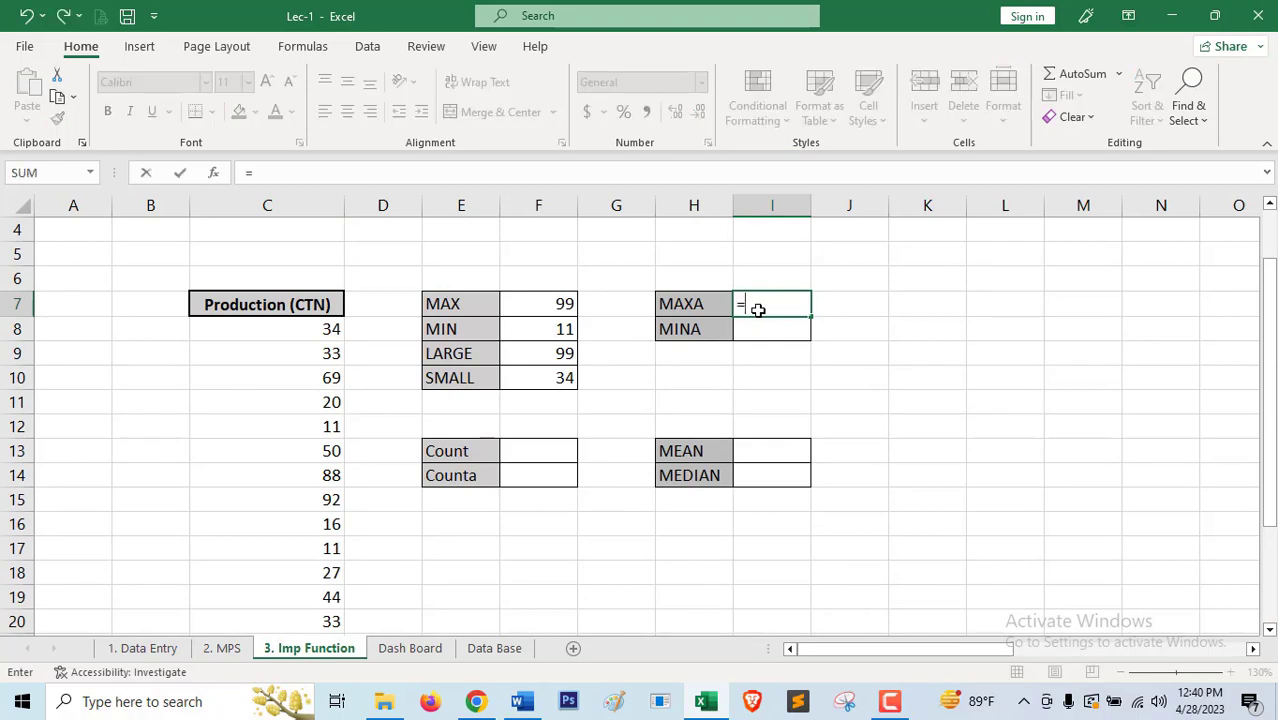
pyautogui.write('maxa')
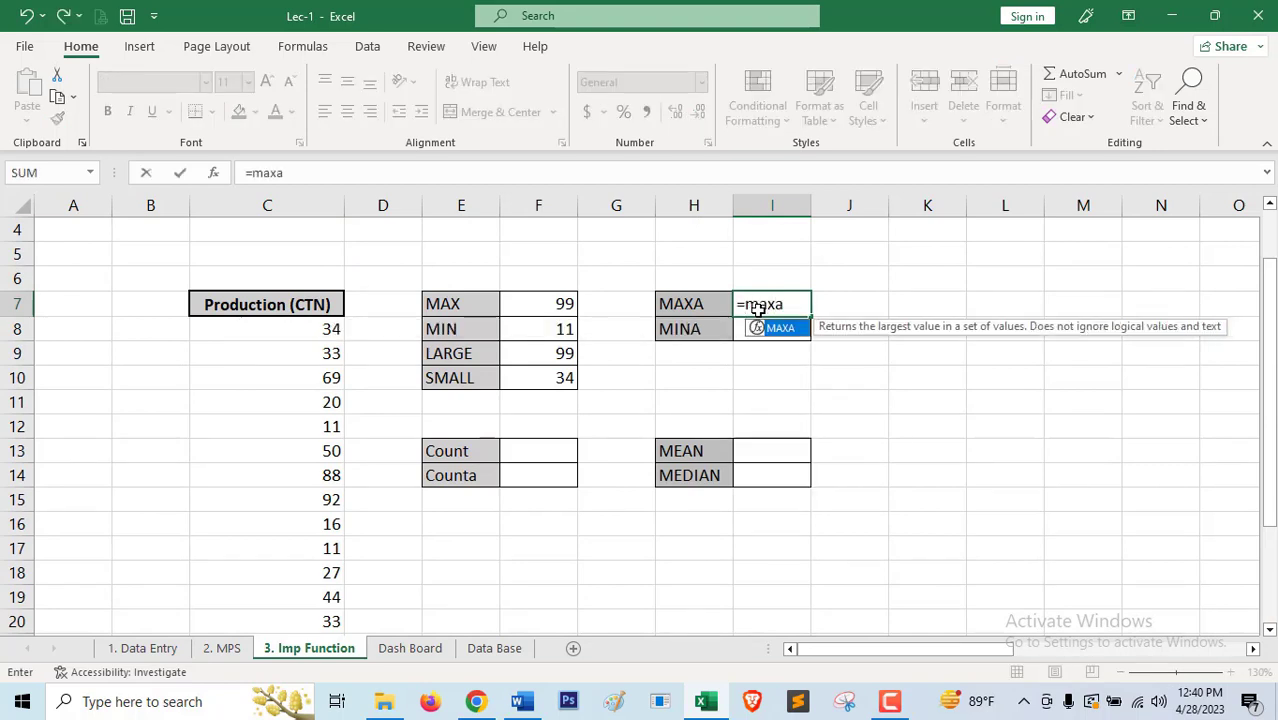
pyautogui.press('Tab')
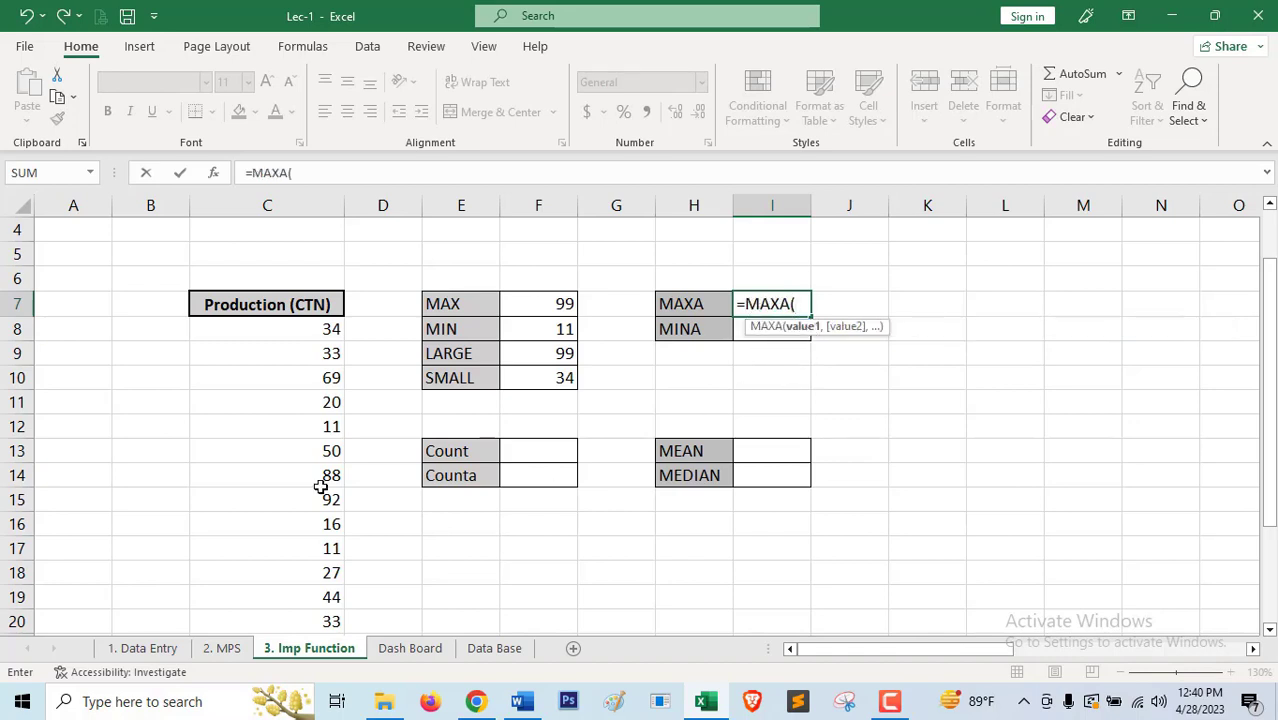
pyautogui.moveTo(285, 326); pyautogui.dragTo(274, 600)
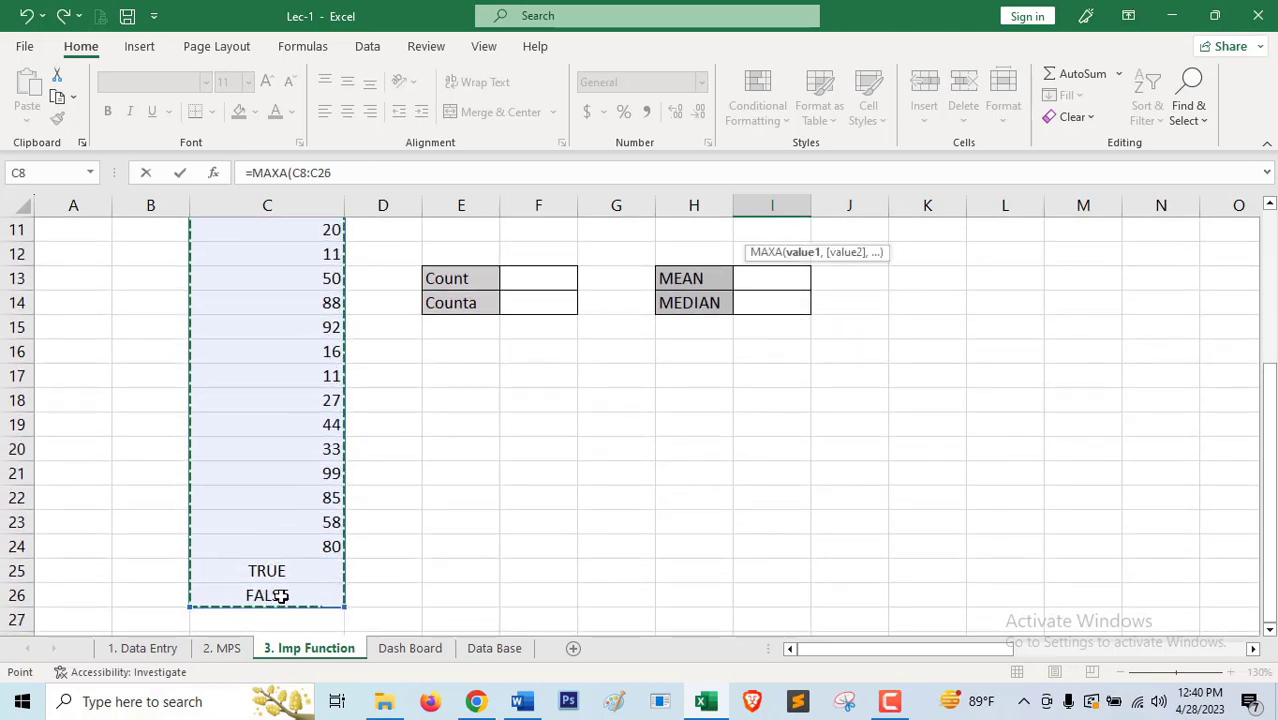
pyautogui.scroll(2, 588, 489)
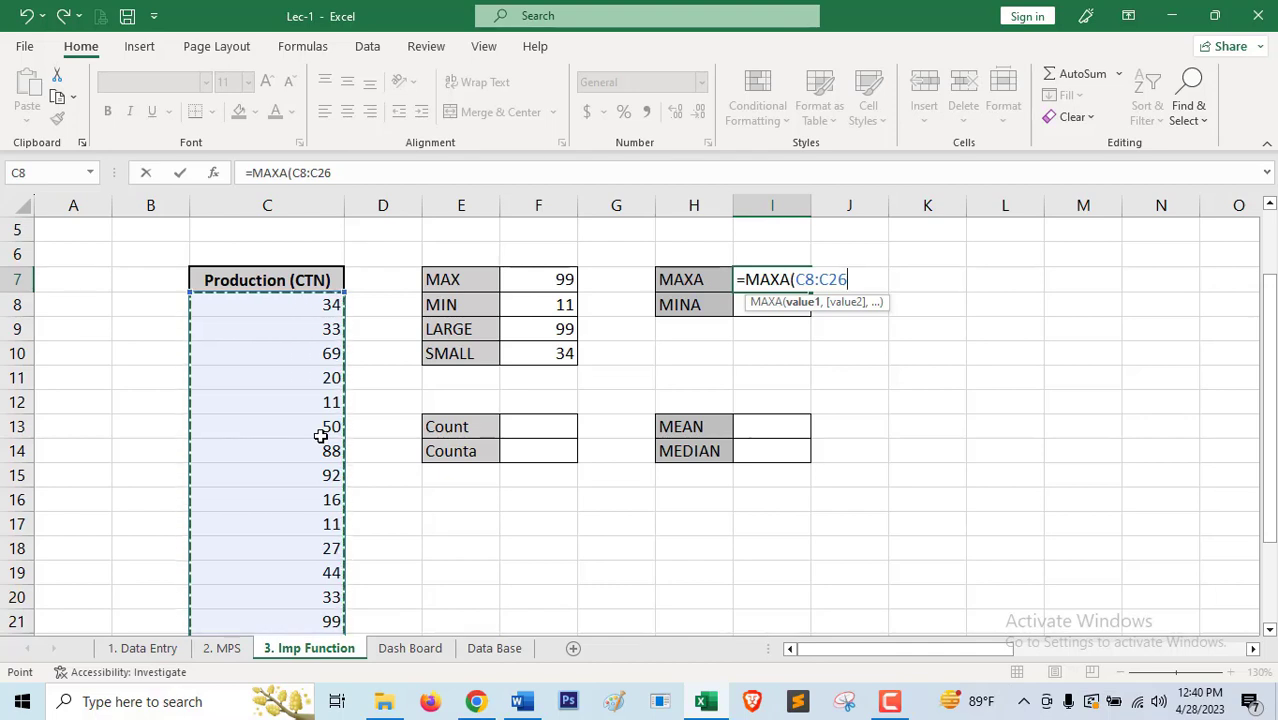
pyautogui.write(')')
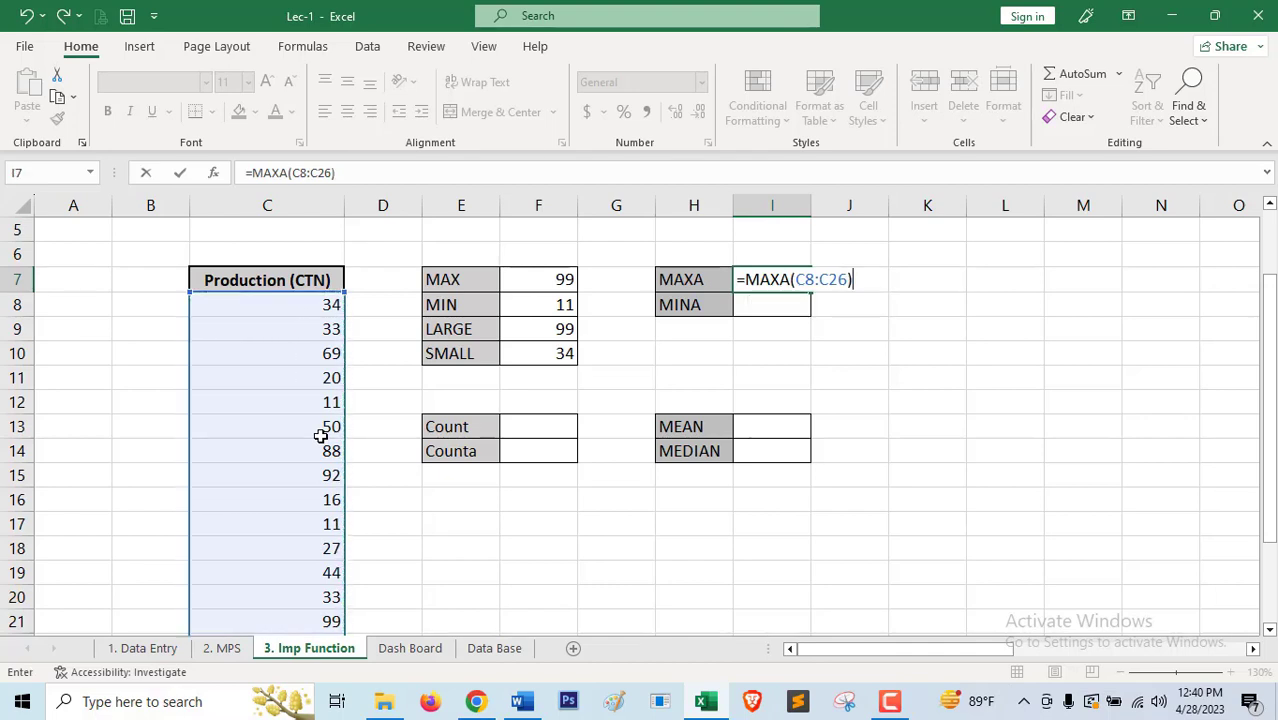
pyautogui.press('Return')
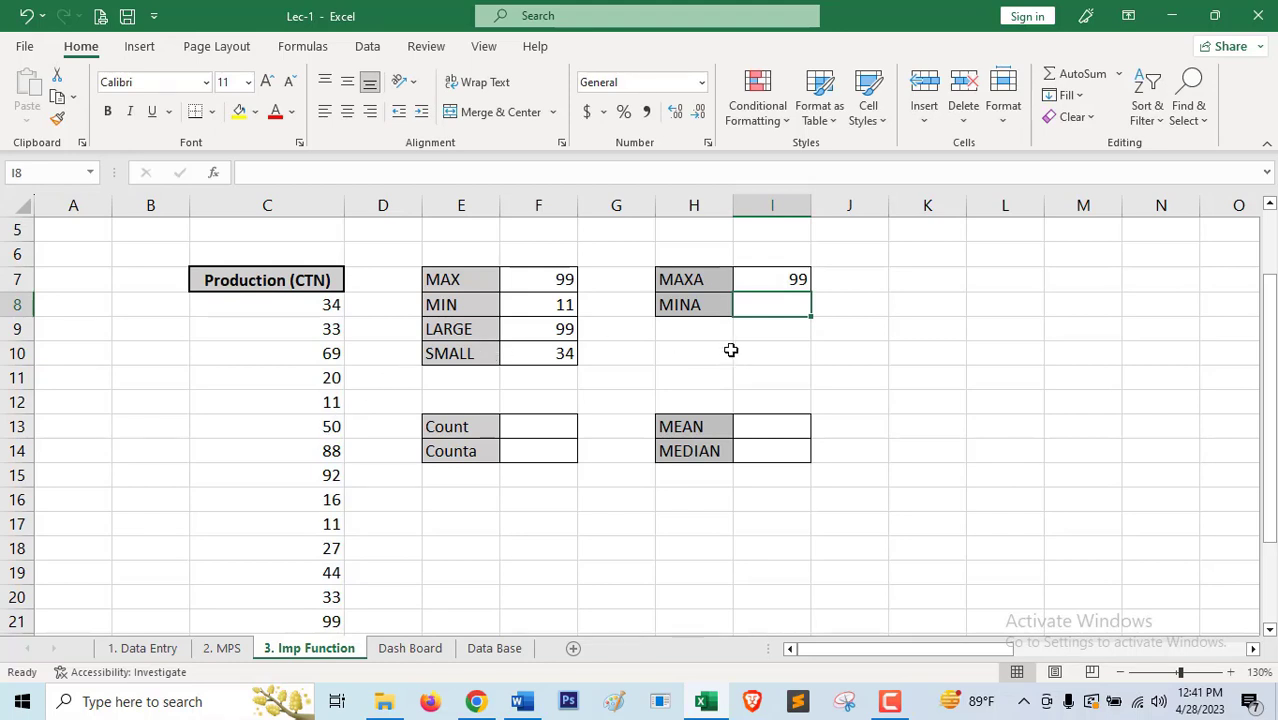
# - Enter =MINA(C8:C26) in cell I8 to find the smallest value with the logical values included
pyautogui.scroll(-6, 680, 400)
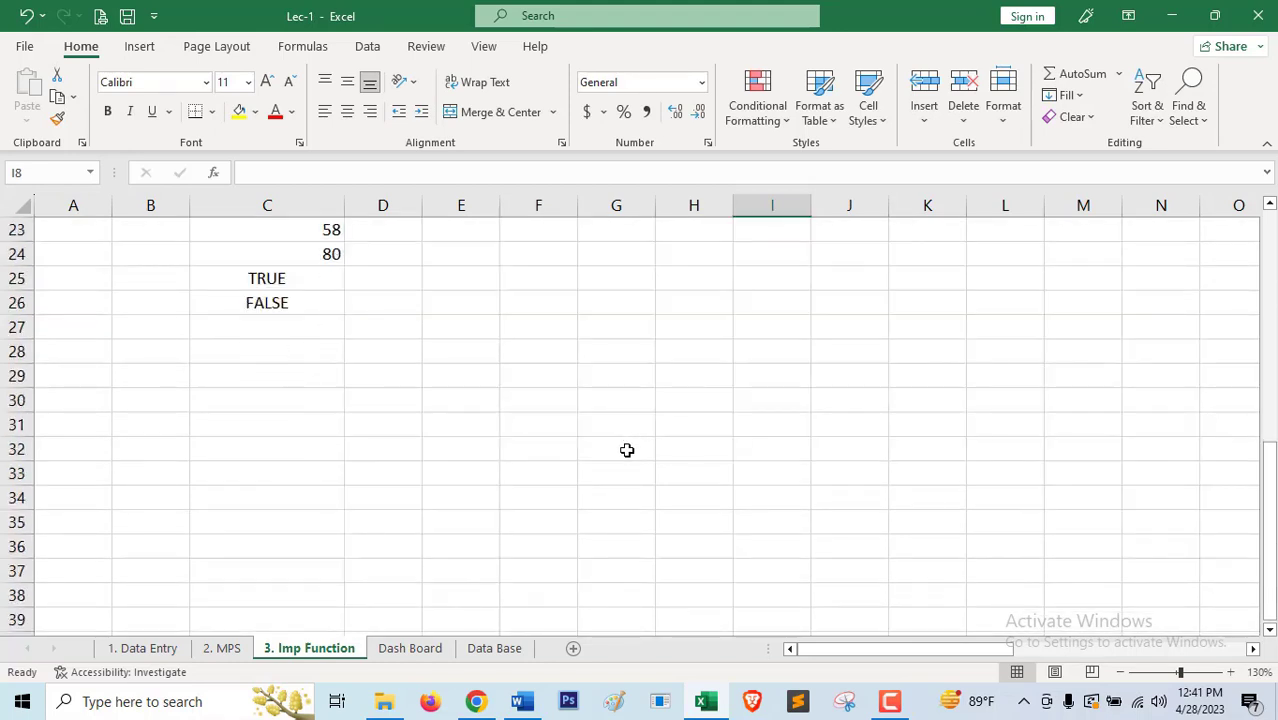
pyautogui.scroll(1, 310, 420)
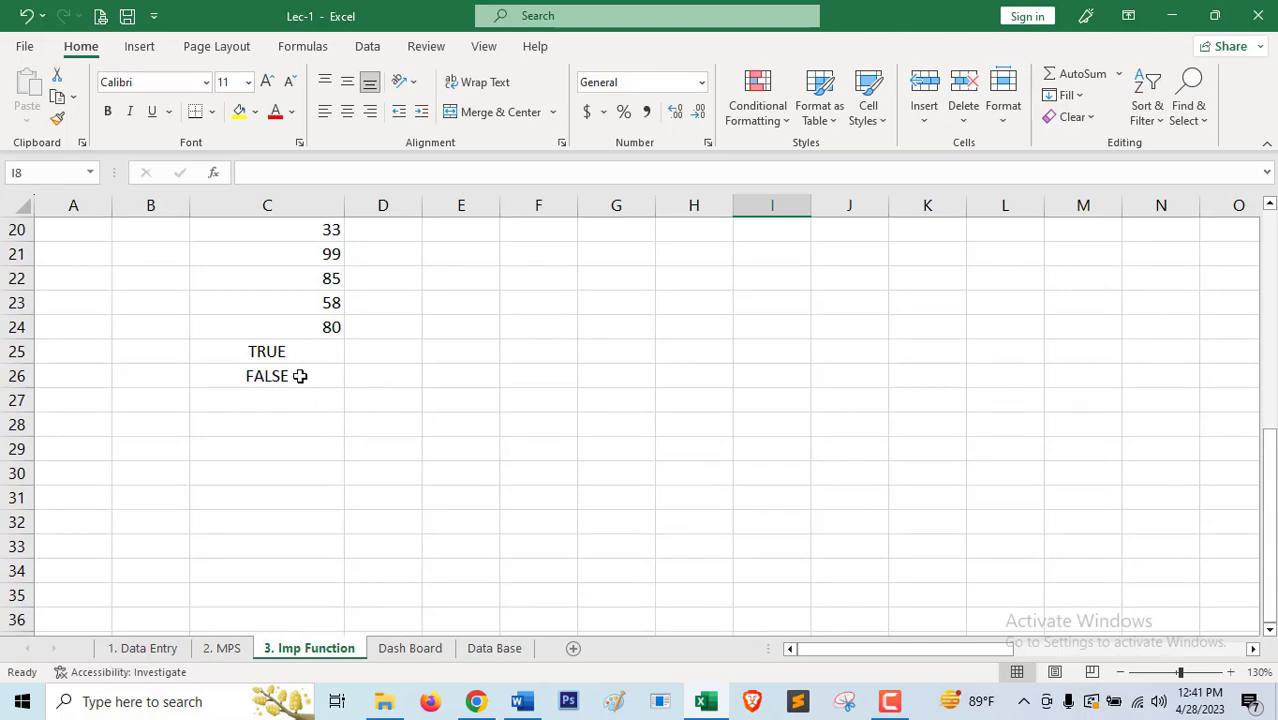
pyautogui.scroll(6, 622, 442)
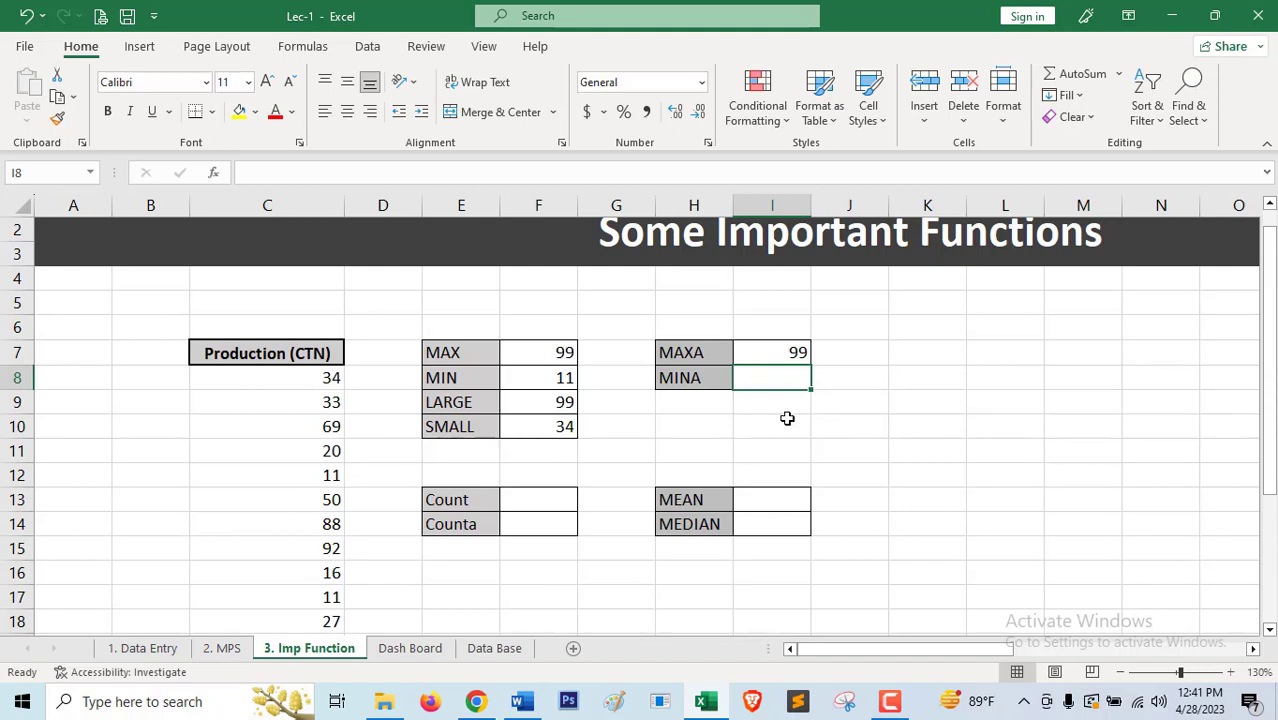
pyautogui.write('=mi')
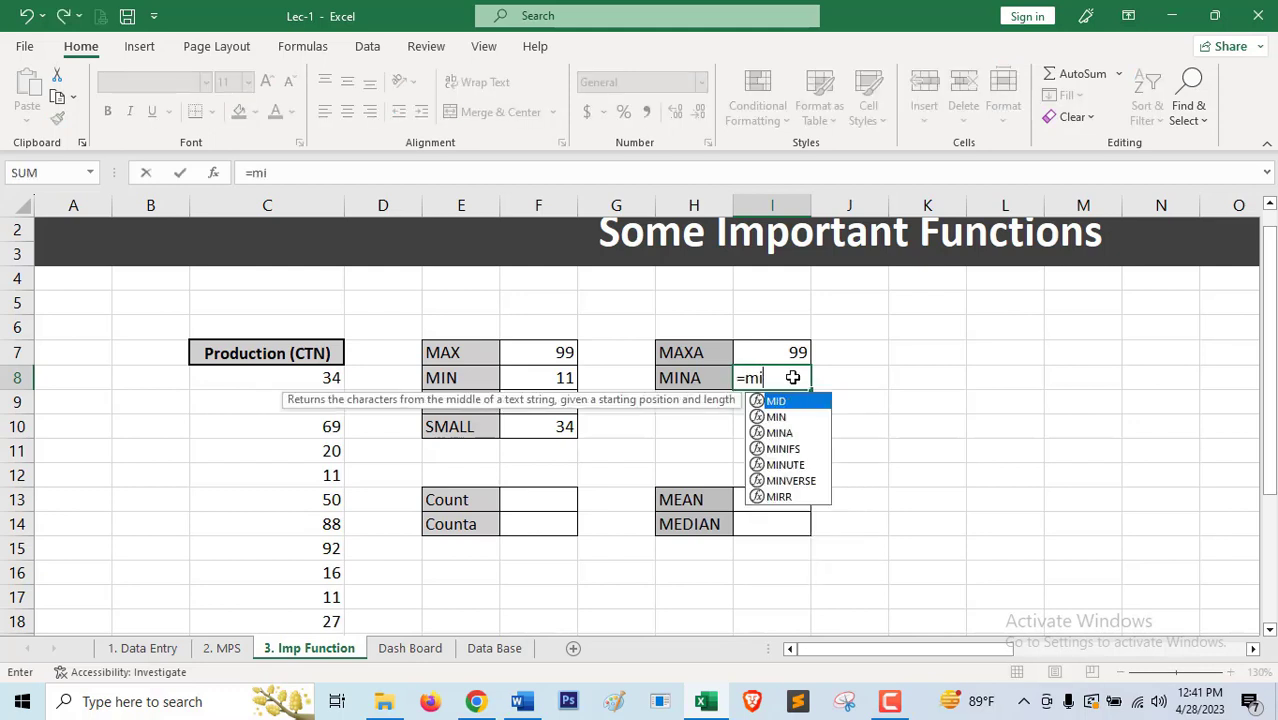
pyautogui.write('na')
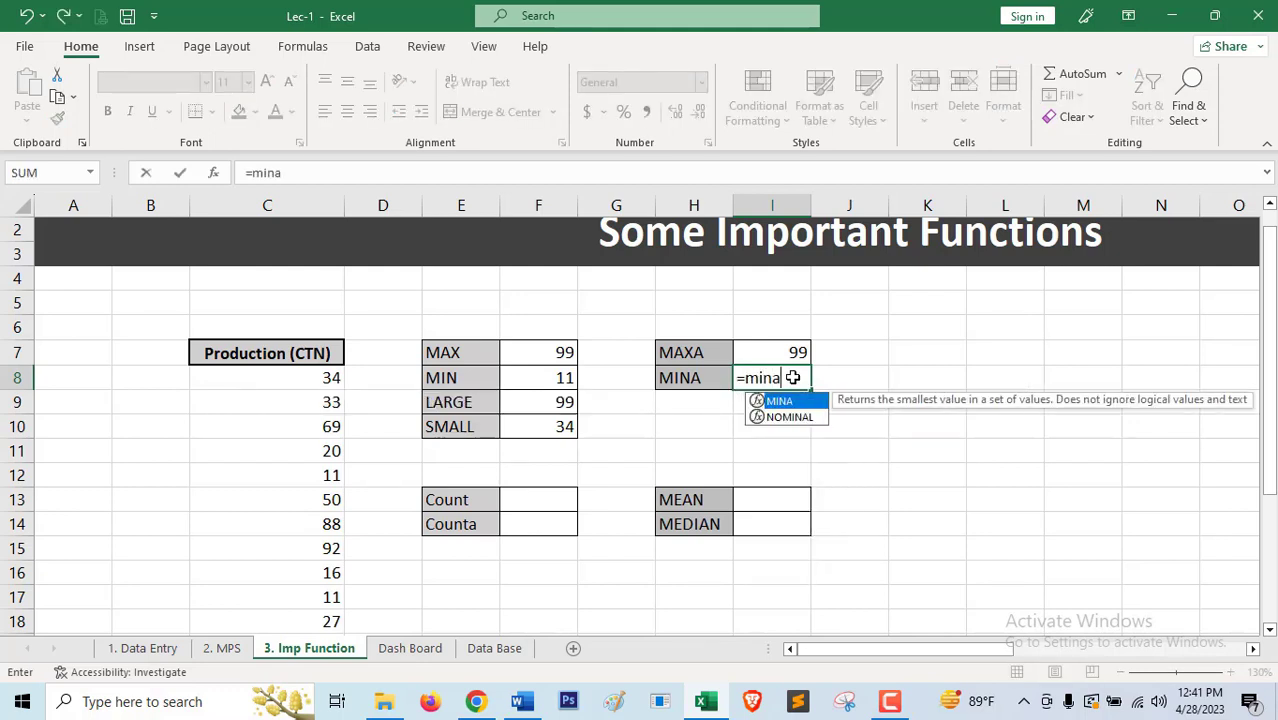
pyautogui.press('Tab')
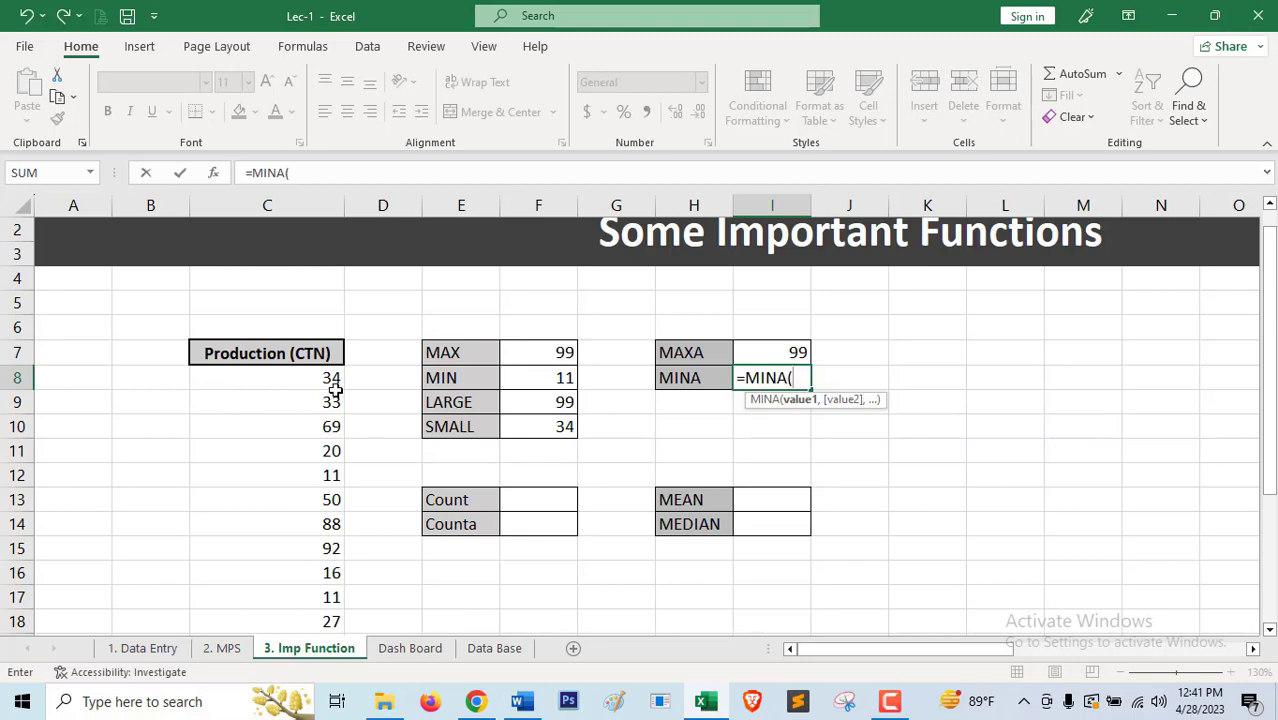
pyautogui.moveTo(320, 378); pyautogui.dragTo(325, 593)
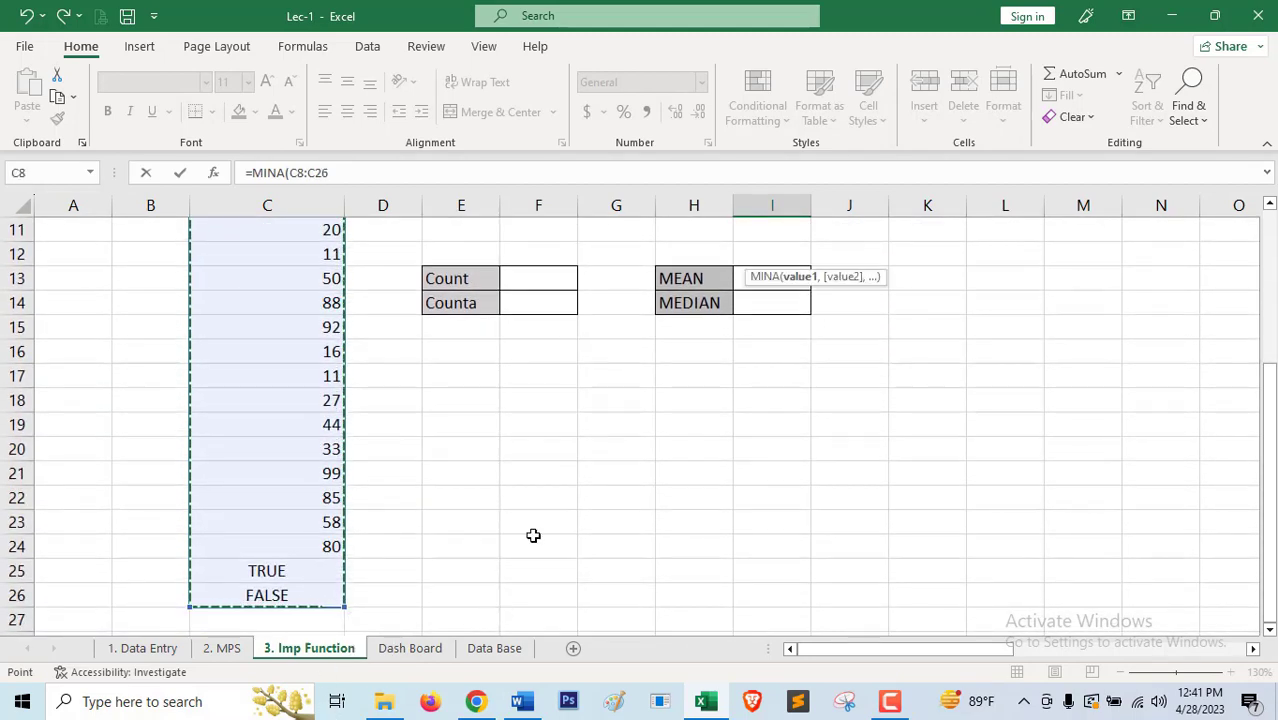
pyautogui.scroll(3, 533, 533)
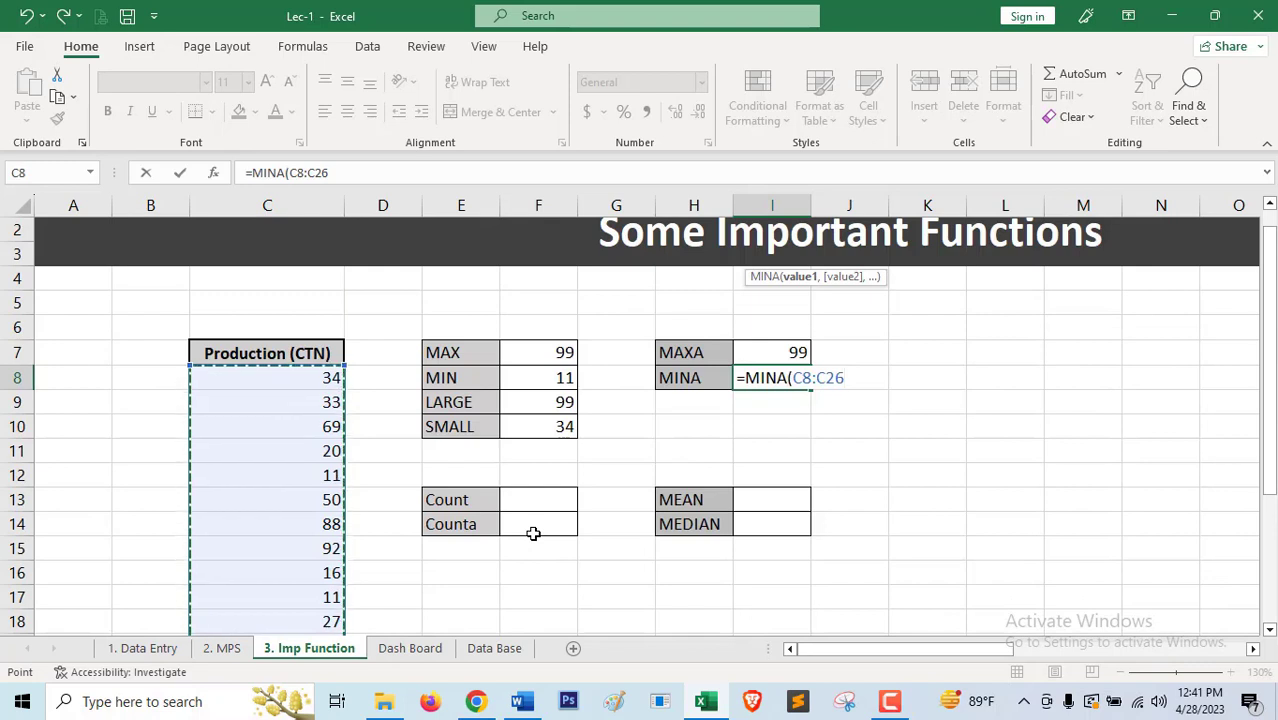
pyautogui.write(')')
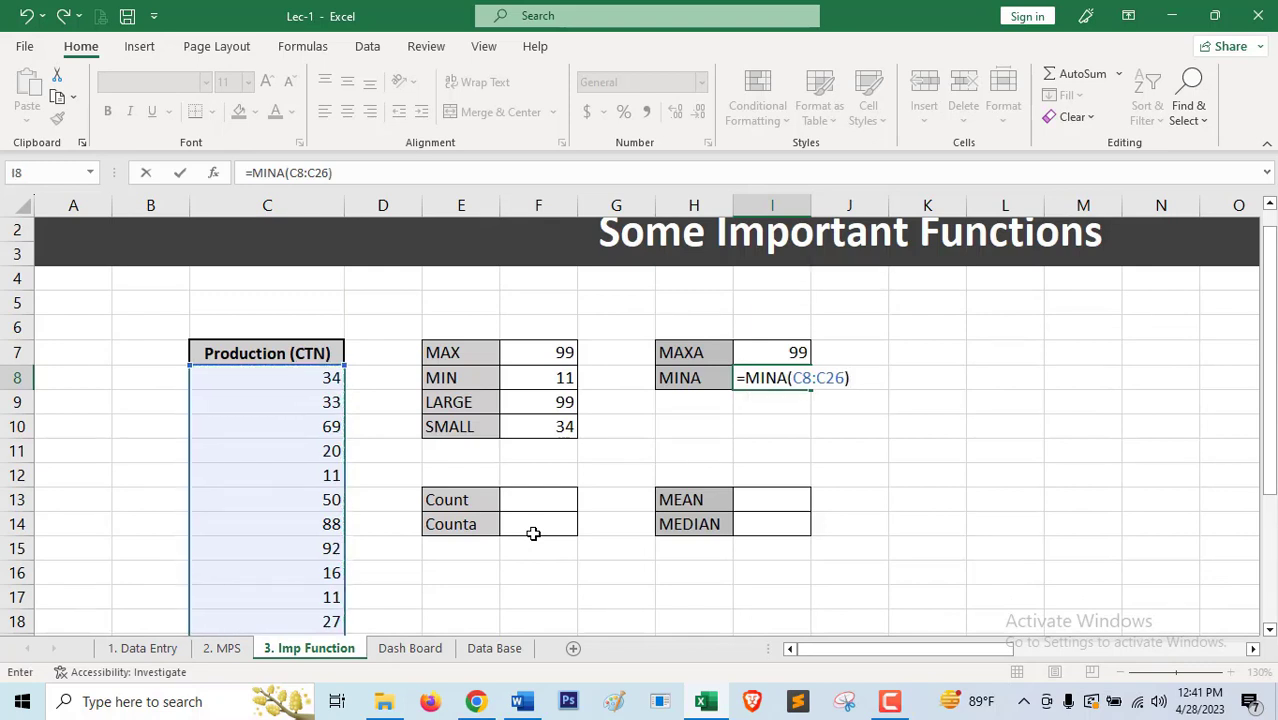
pyautogui.press('Return')
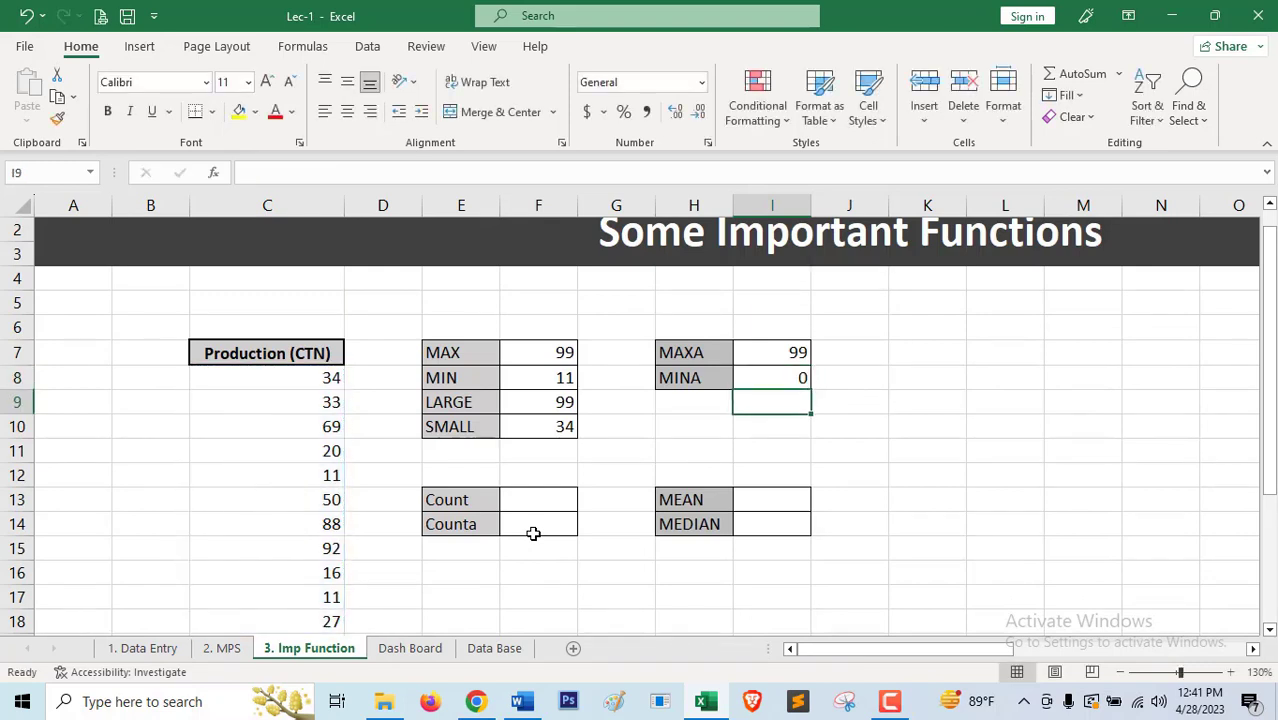
# - Examine the logical value in C26 against the MAXA and MINA results and the MINA formula in I8
pyautogui.scroll(-6, 590, 470)
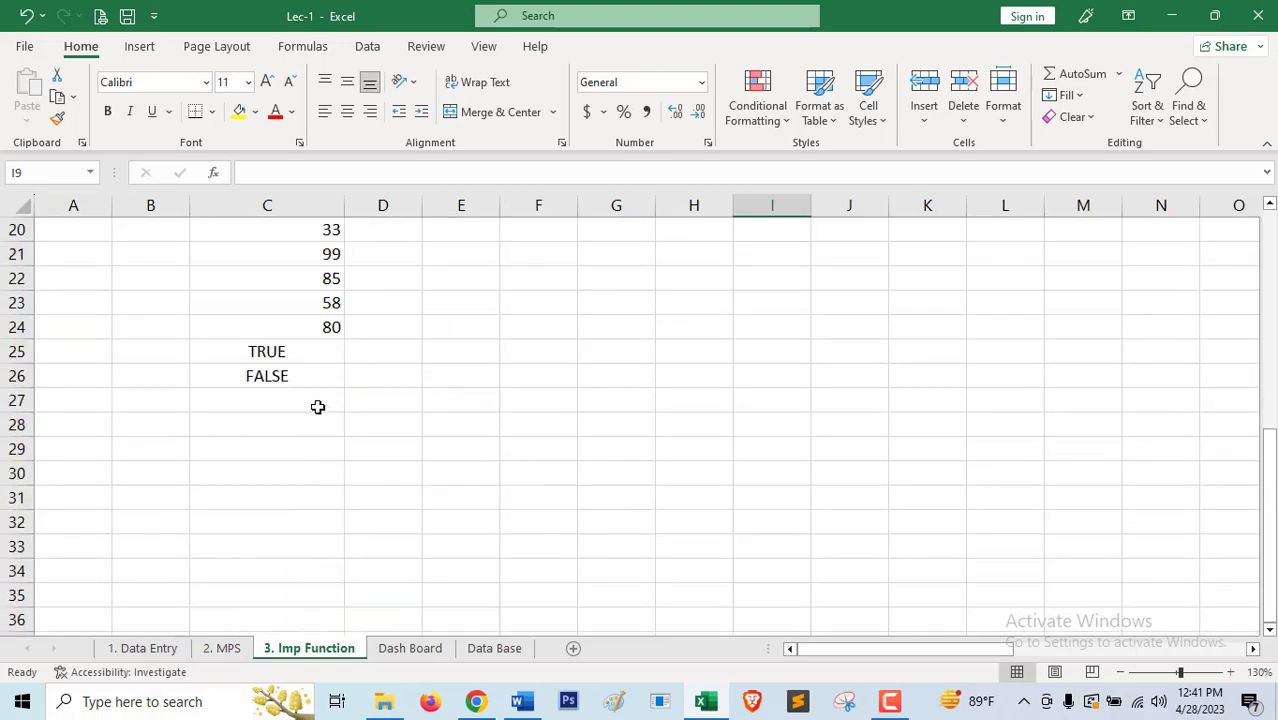
pyautogui.click(304, 380)
pyautogui.scroll(3, 430, 420)
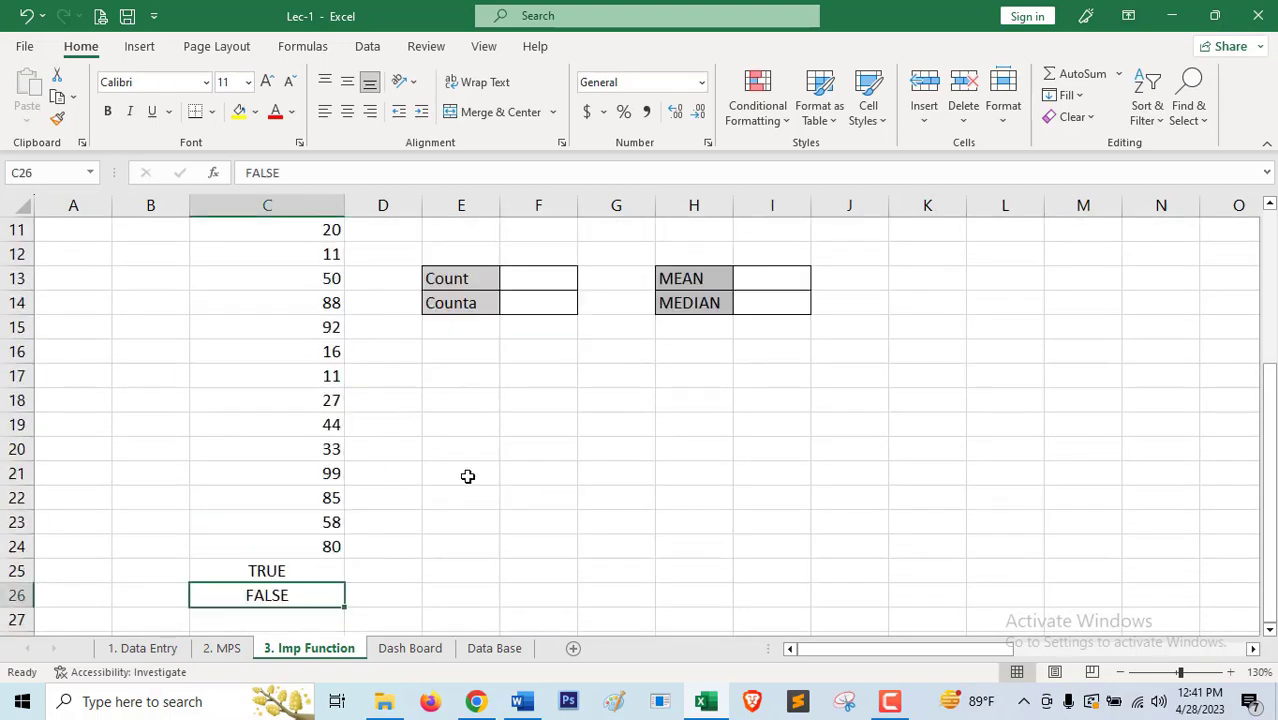
pyautogui.scroll(2, 362, 525)
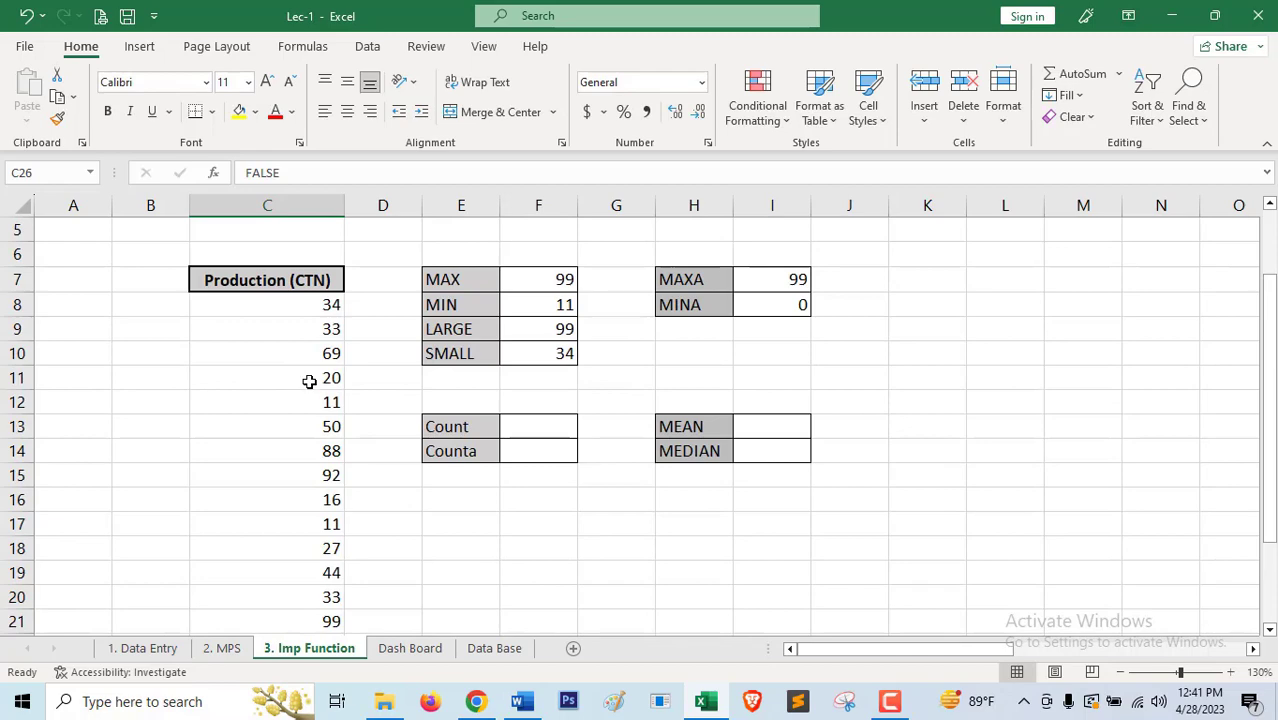
pyautogui.scroll(-2, 322, 458)
pyautogui.scroll(2, 780, 430)
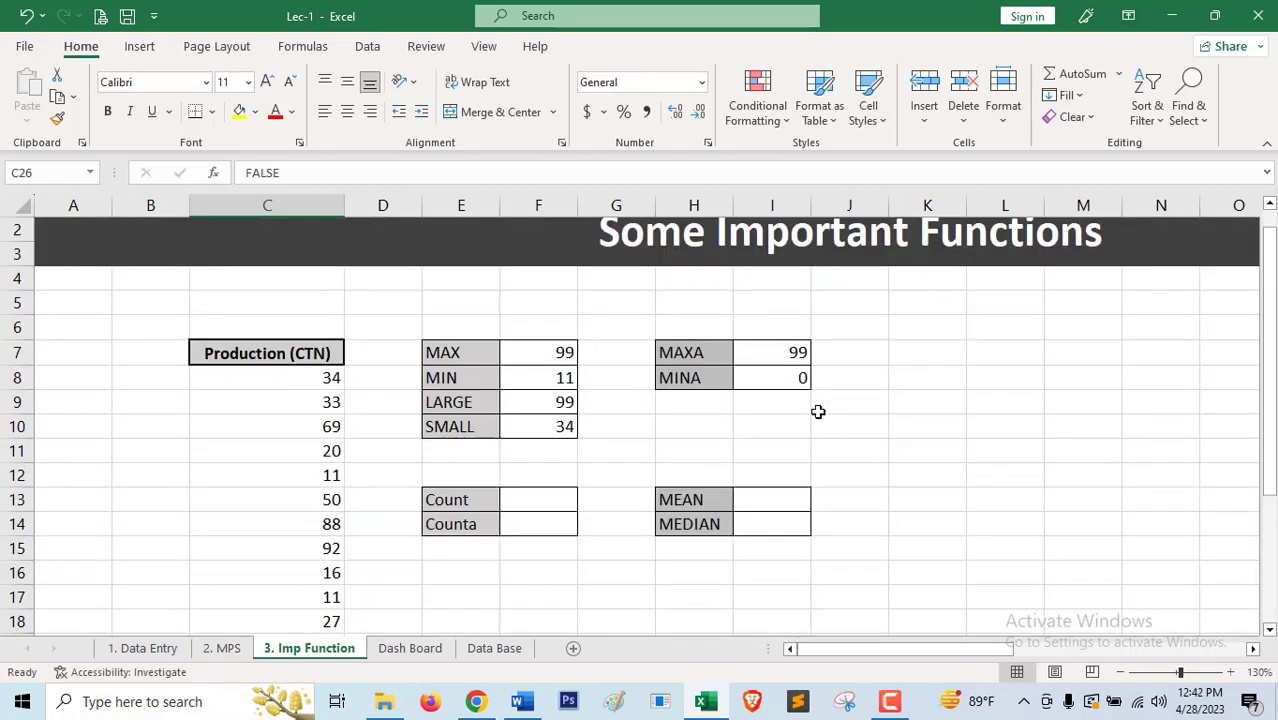
pyautogui.scroll(-2, 485, 531)
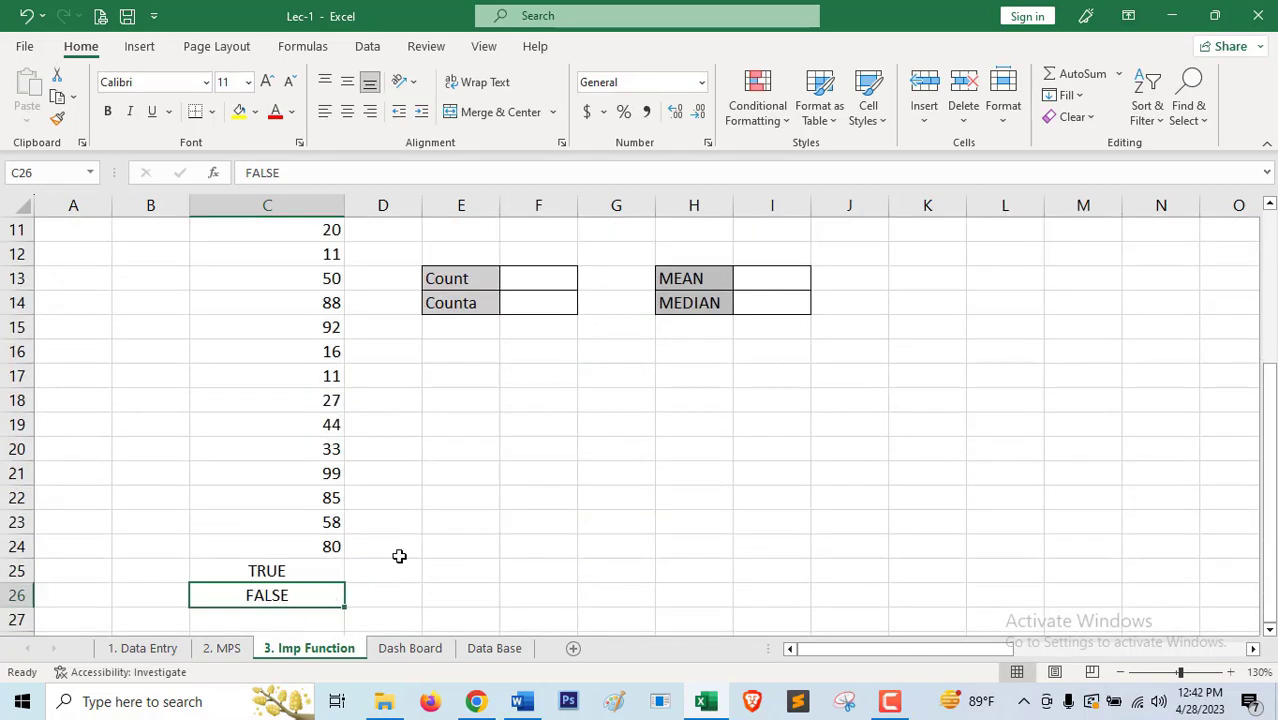
pyautogui.scroll(2, 399, 556)
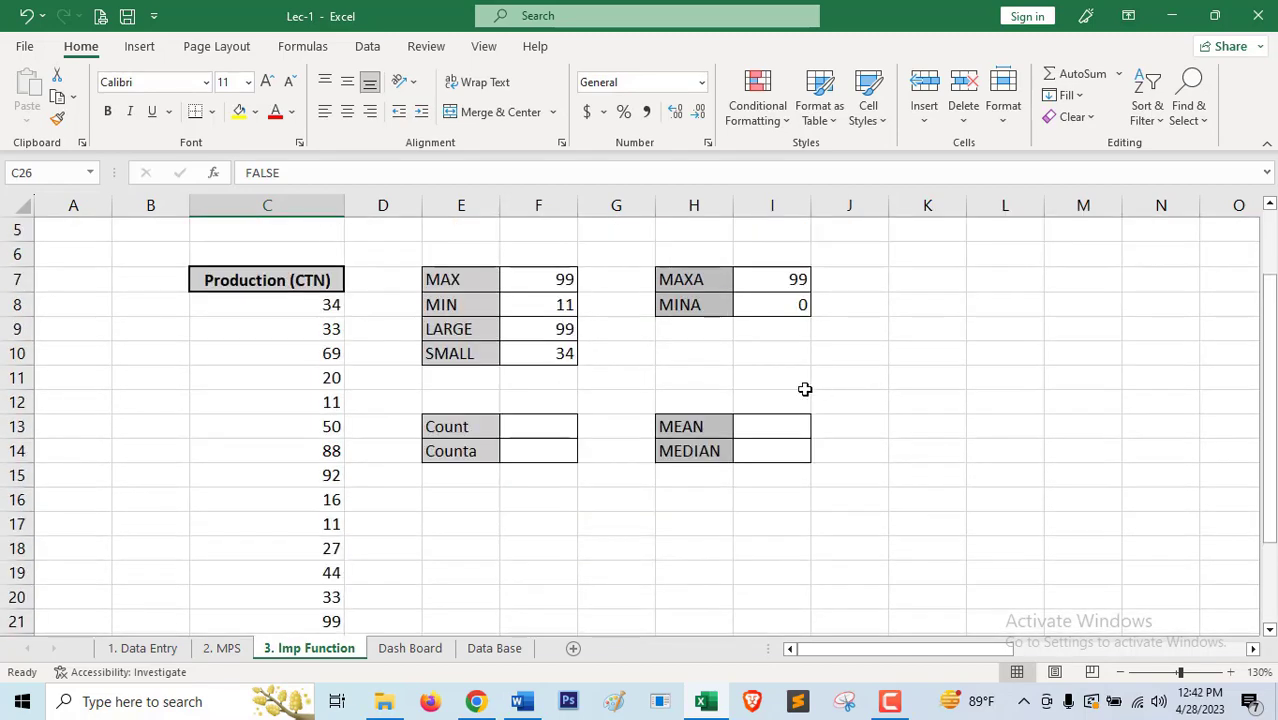
pyautogui.click(786, 306)
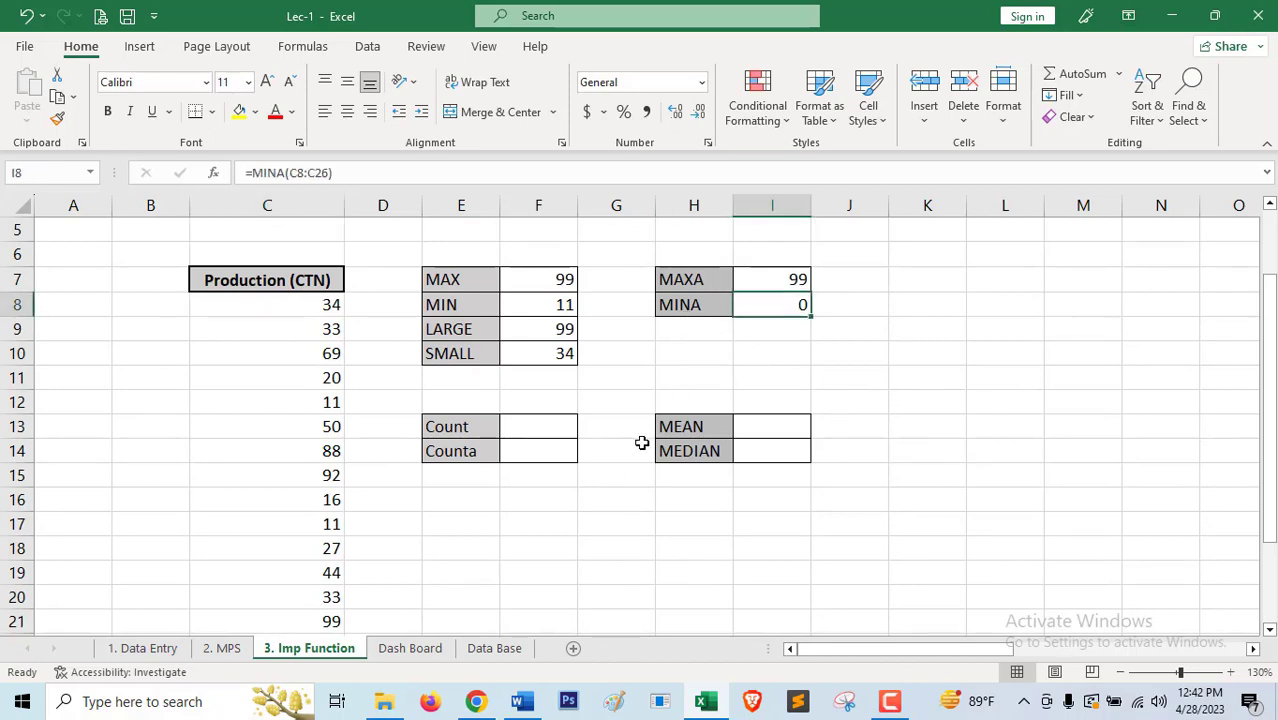
# - Enter =COUNT(C8:C24) in cell F13 to count the numeric production values
pyautogui.scroll(-1, 642, 442)
pyautogui.click(528, 356)
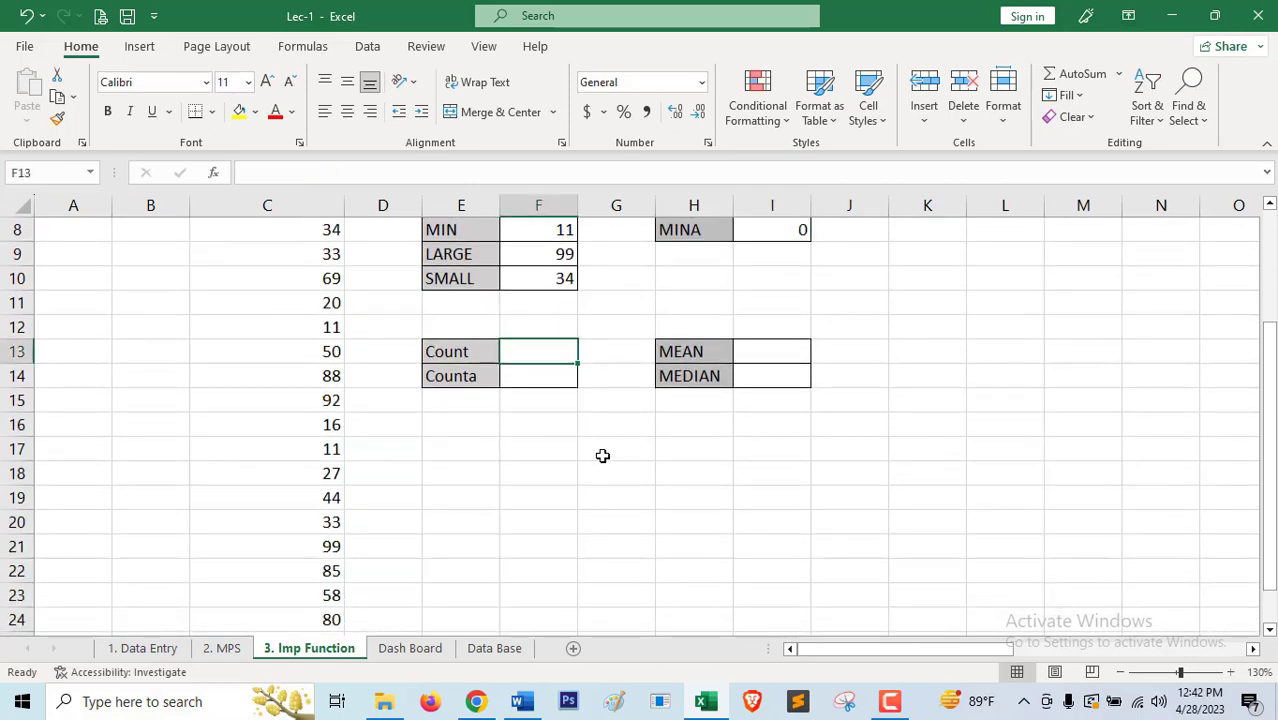
pyautogui.scroll(1, 602, 456)
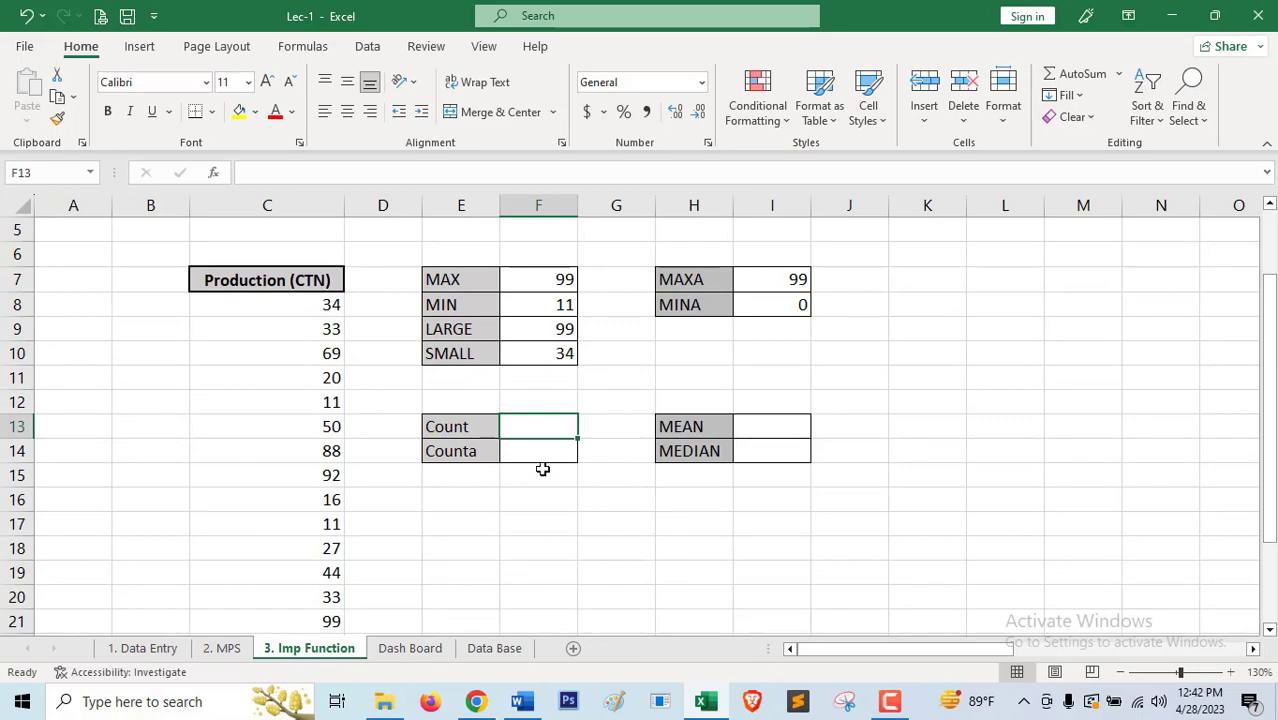
pyautogui.write('=')
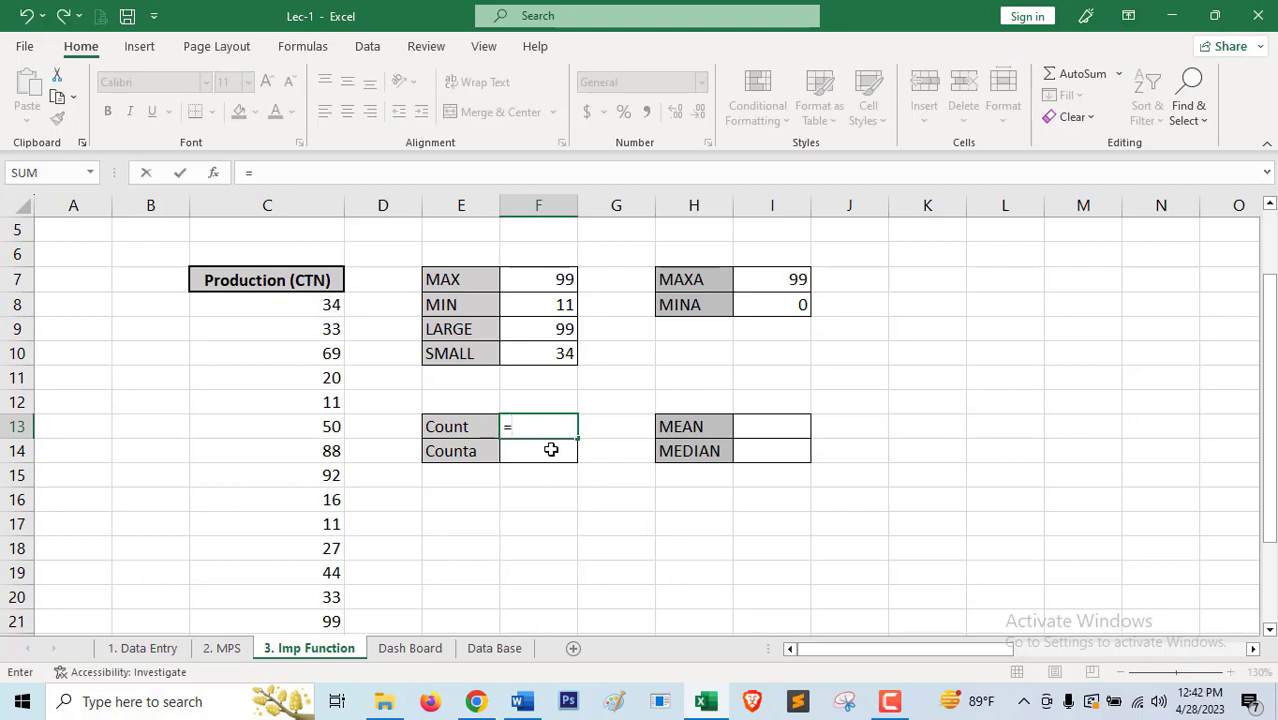
pyautogui.write('con')
pyautogui.press('BackSpace')
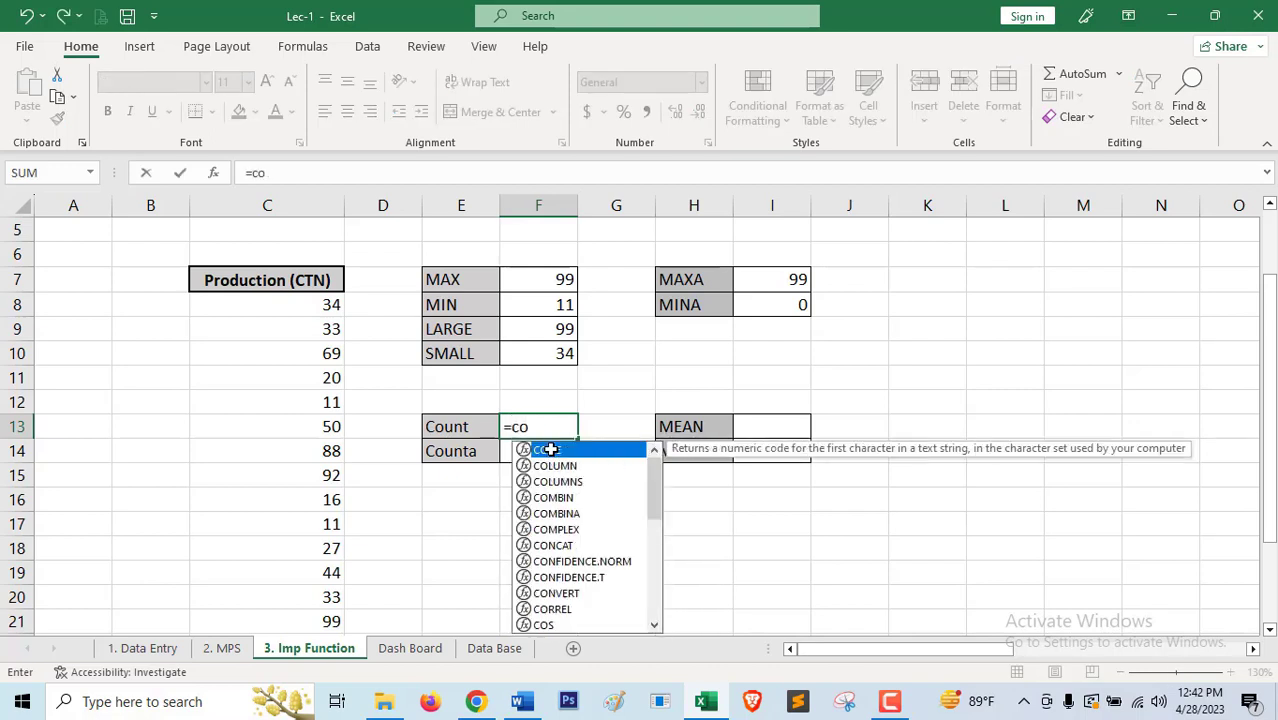
pyautogui.write('un')
pyautogui.press('Tab')
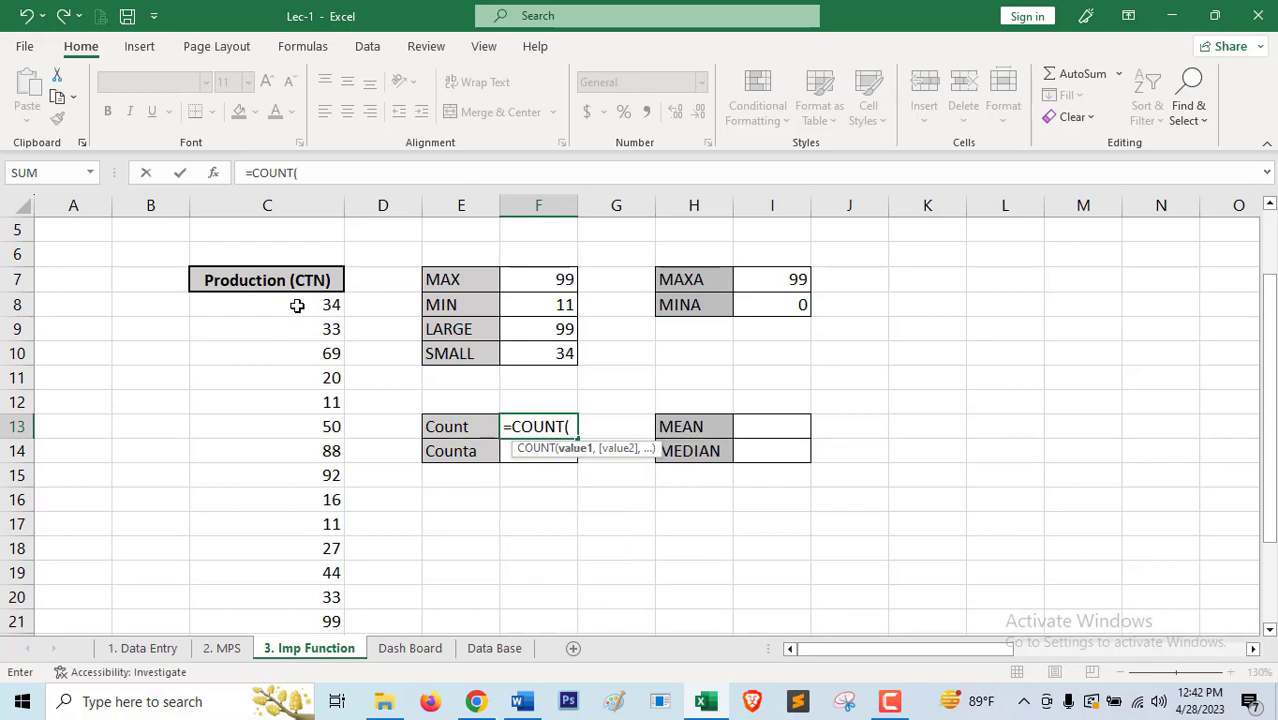
pyautogui.moveTo(297, 305); pyautogui.dragTo(305, 542)
pyautogui.scroll(3, 530, 510)
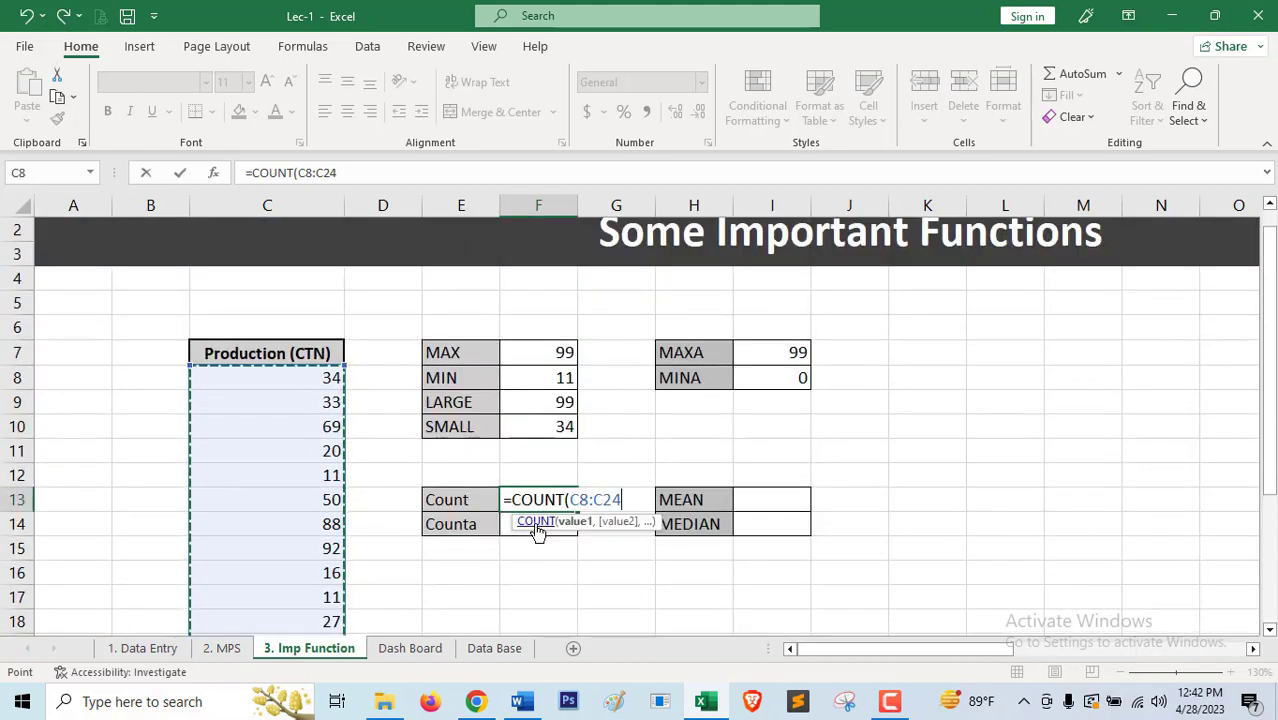
pyautogui.write(')')
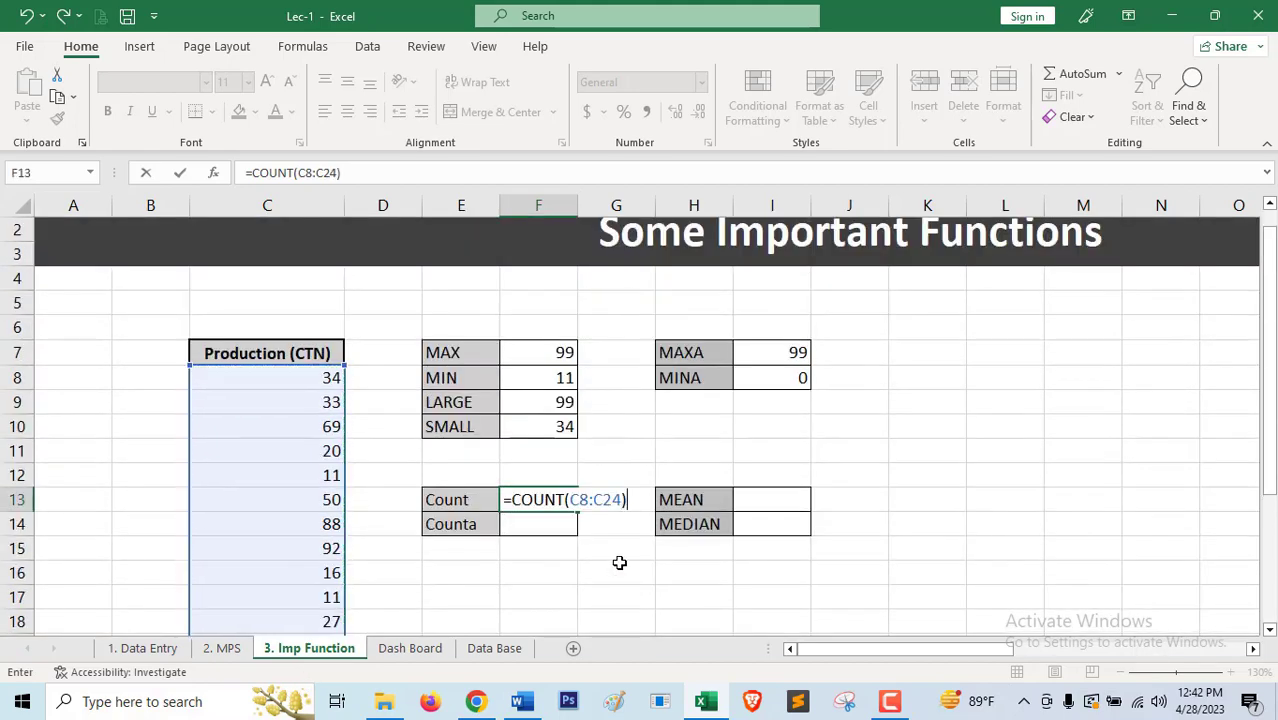
pyautogui.press('Return')
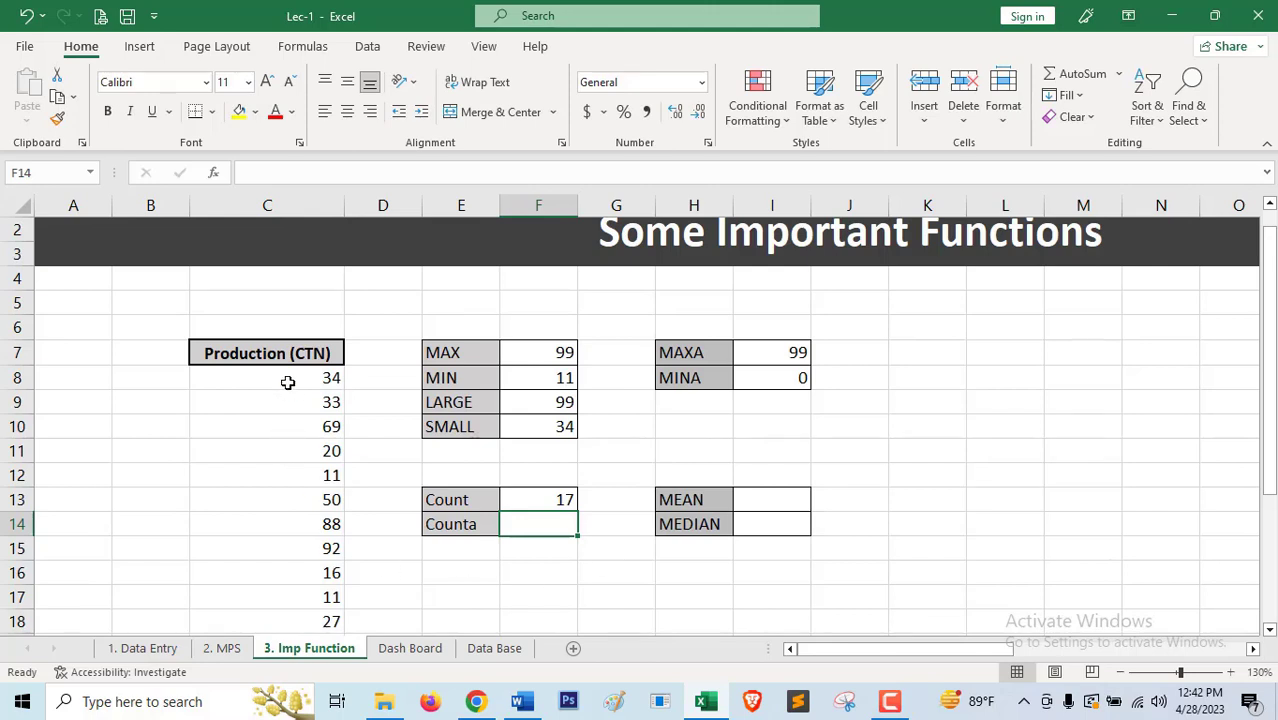
pyautogui.click(545, 502)
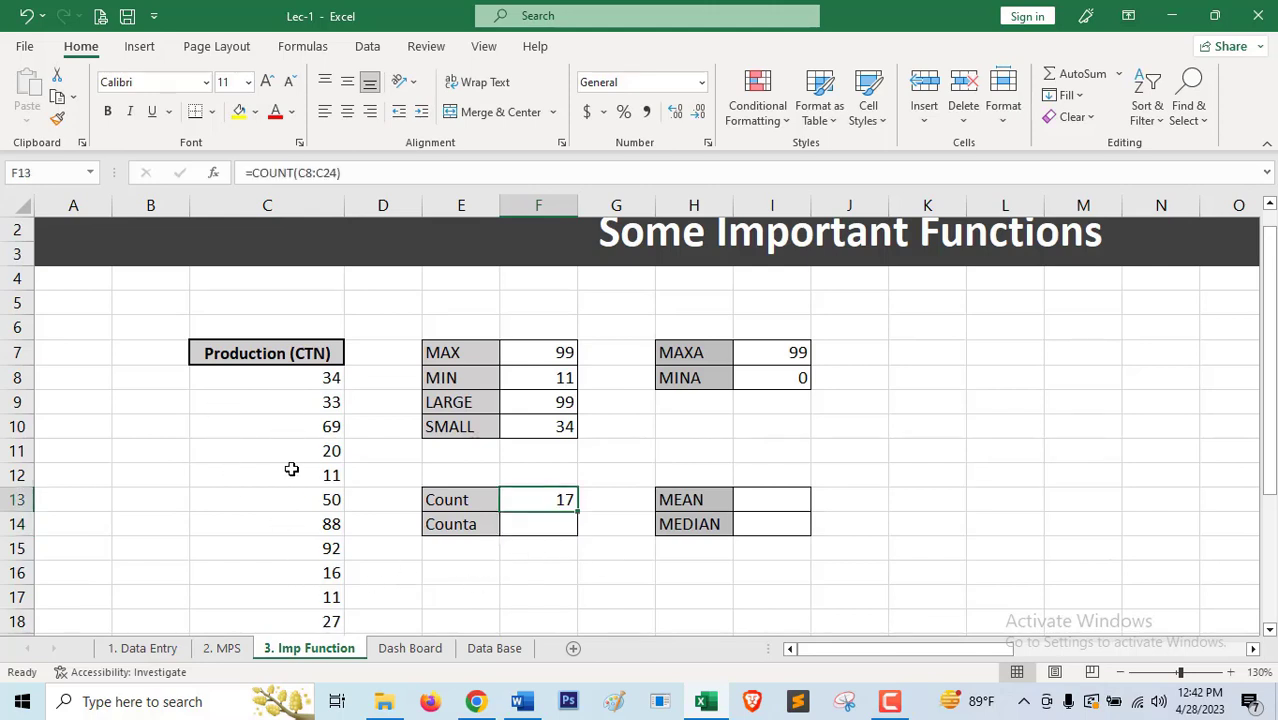
pyautogui.scroll(-1, 311, 510)
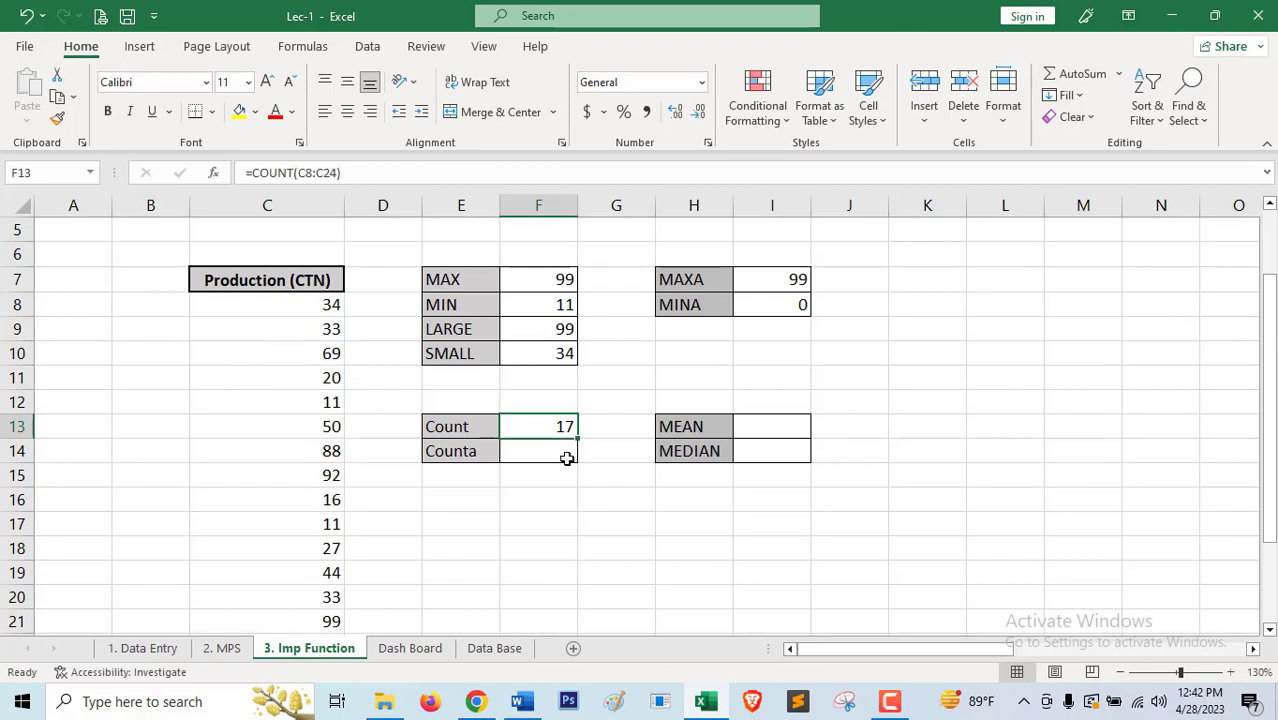
# - Enter =COUNTA(C8:C26) in cell F14 to count all non-empty production cells, including the logical values
pyautogui.click(556, 455)
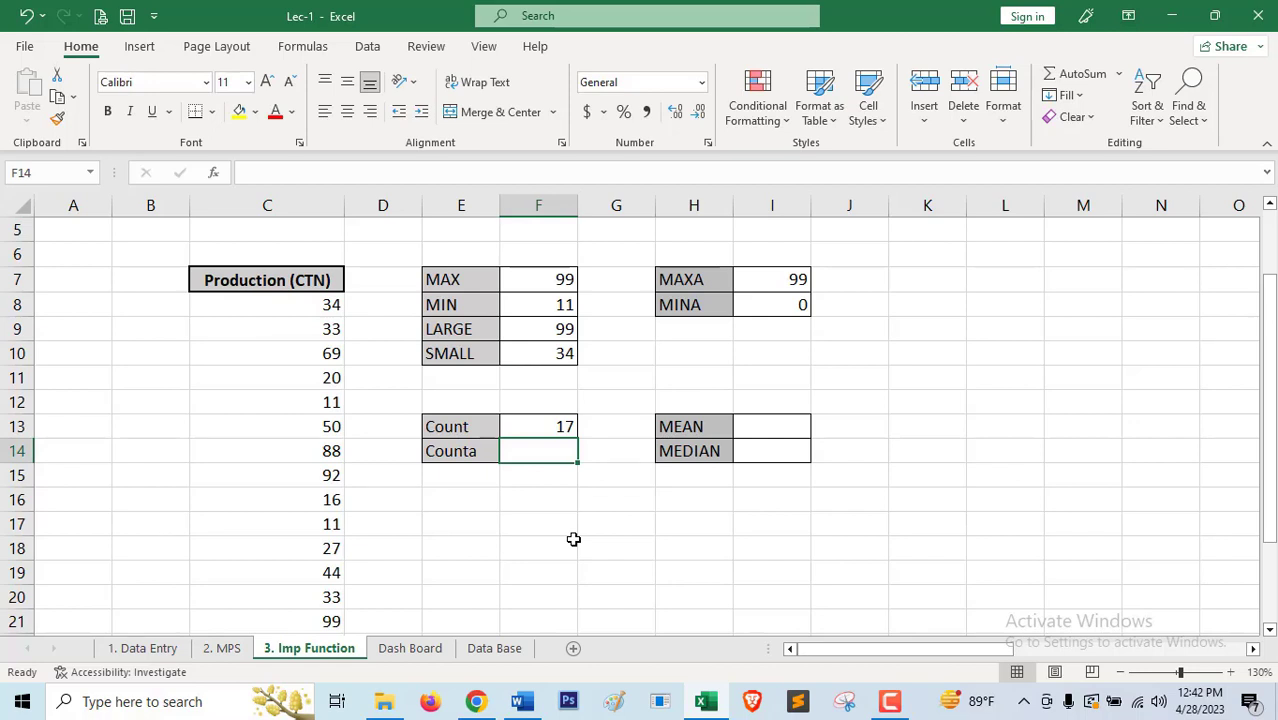
pyautogui.write('=')
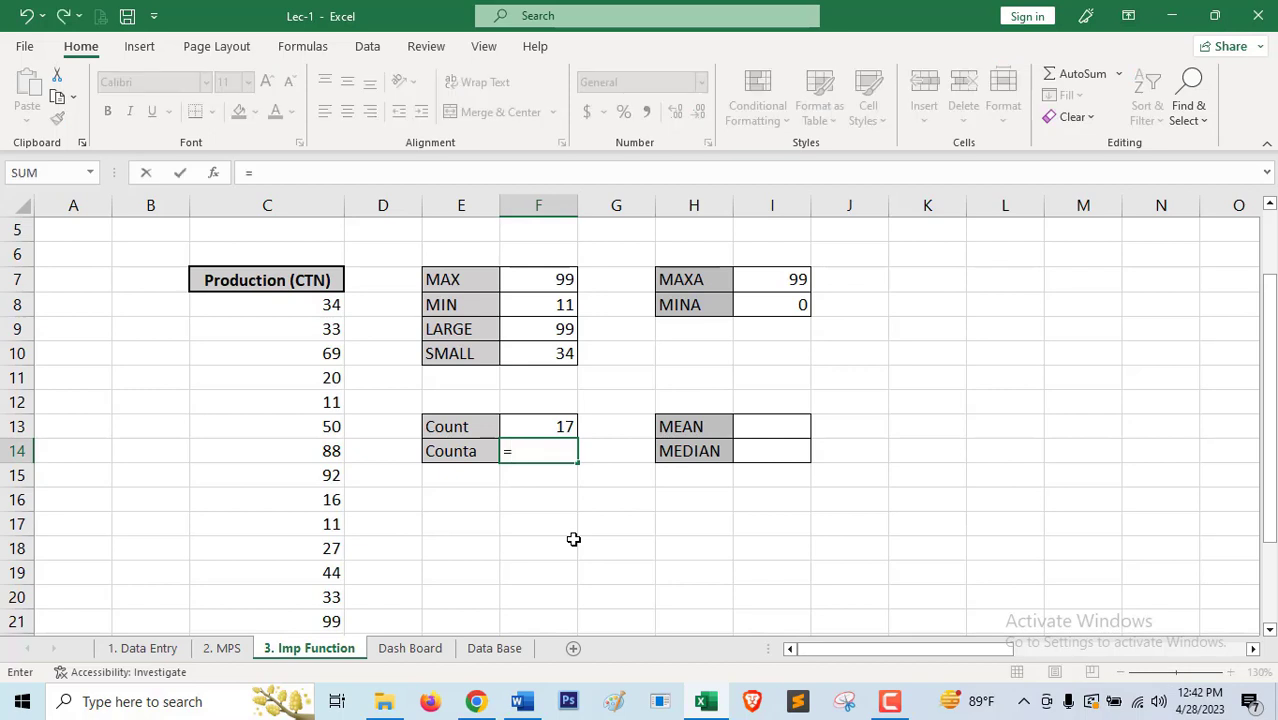
pyautogui.write('coun')
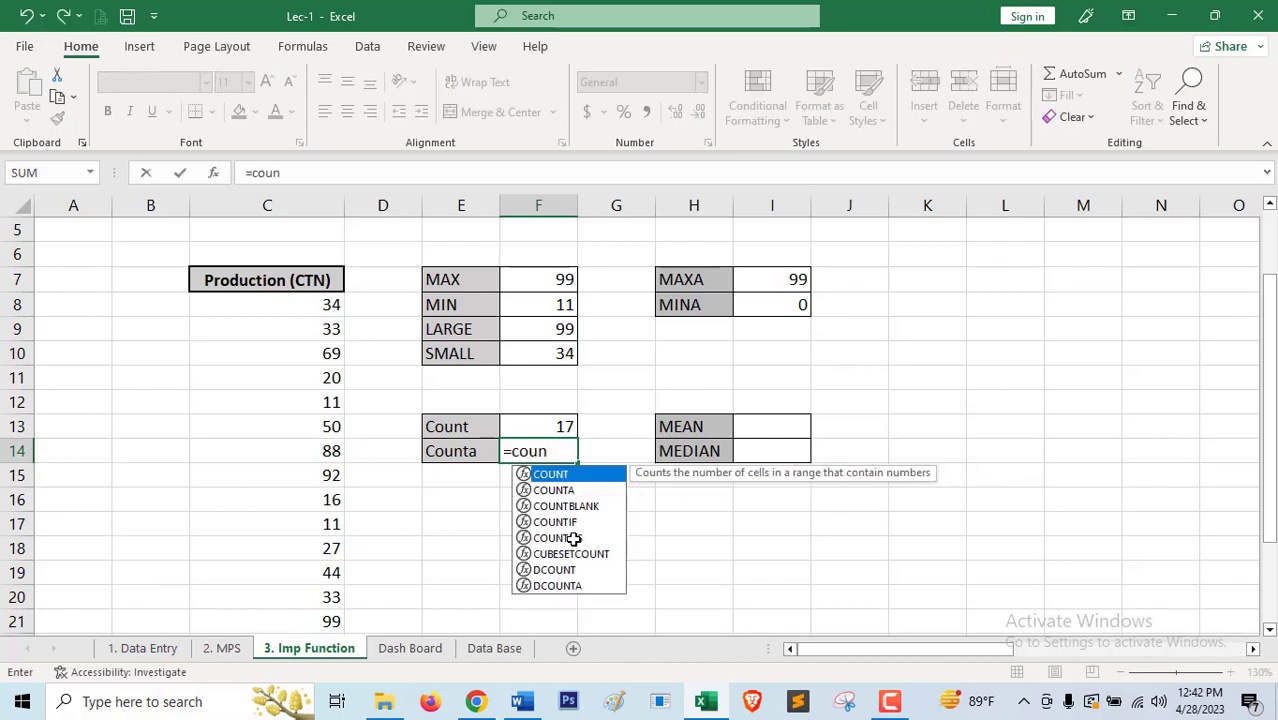
pyautogui.write('ta')
pyautogui.press('Tab')
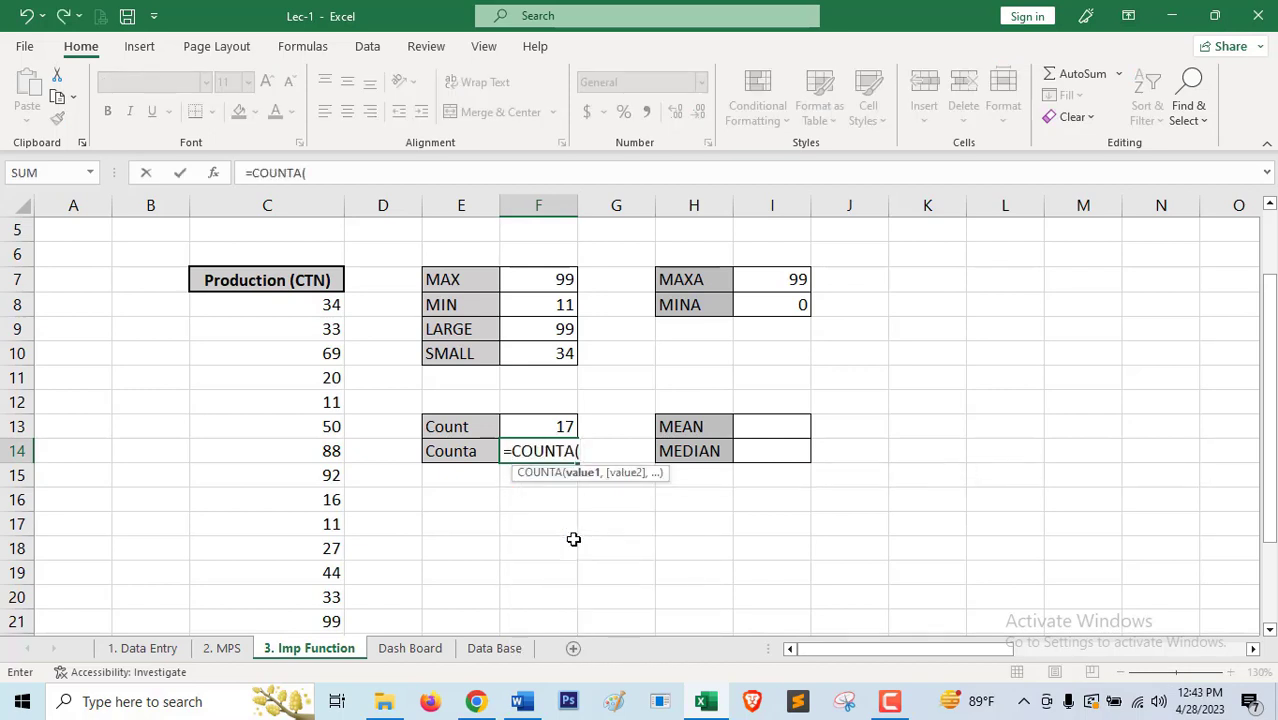
pyautogui.moveTo(305, 304); pyautogui.dragTo(317, 597)
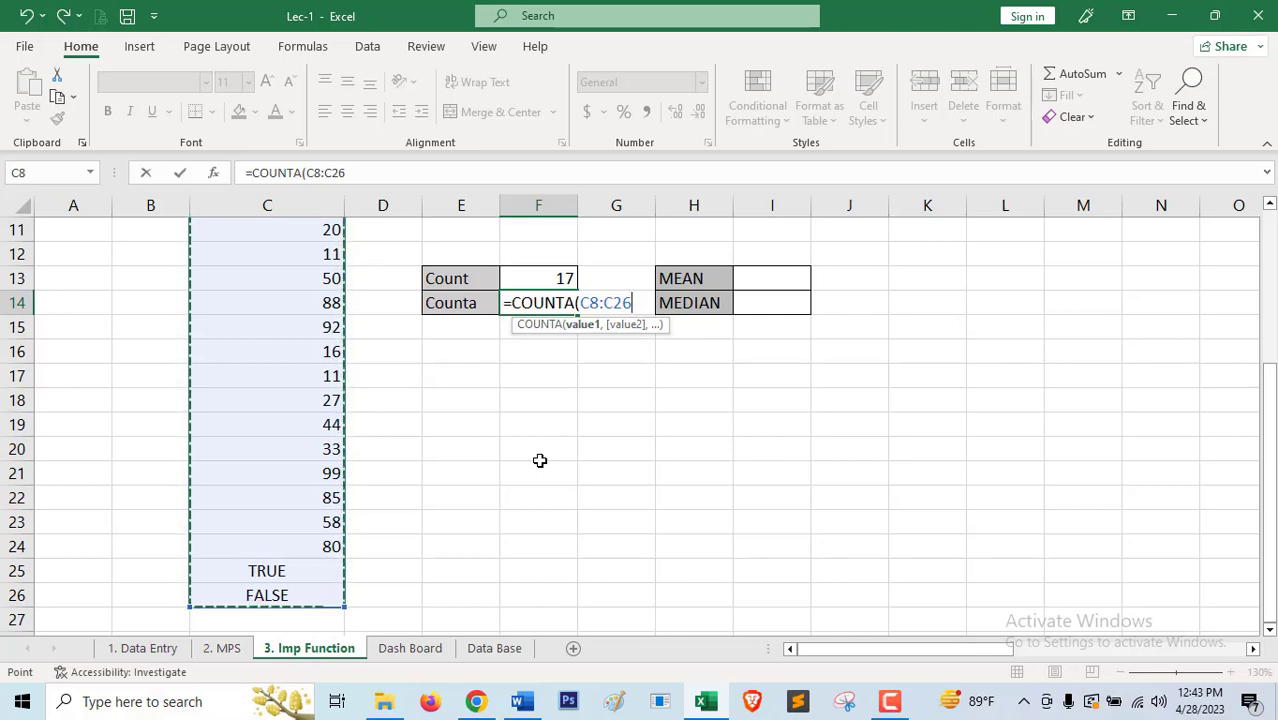
pyautogui.write(')')
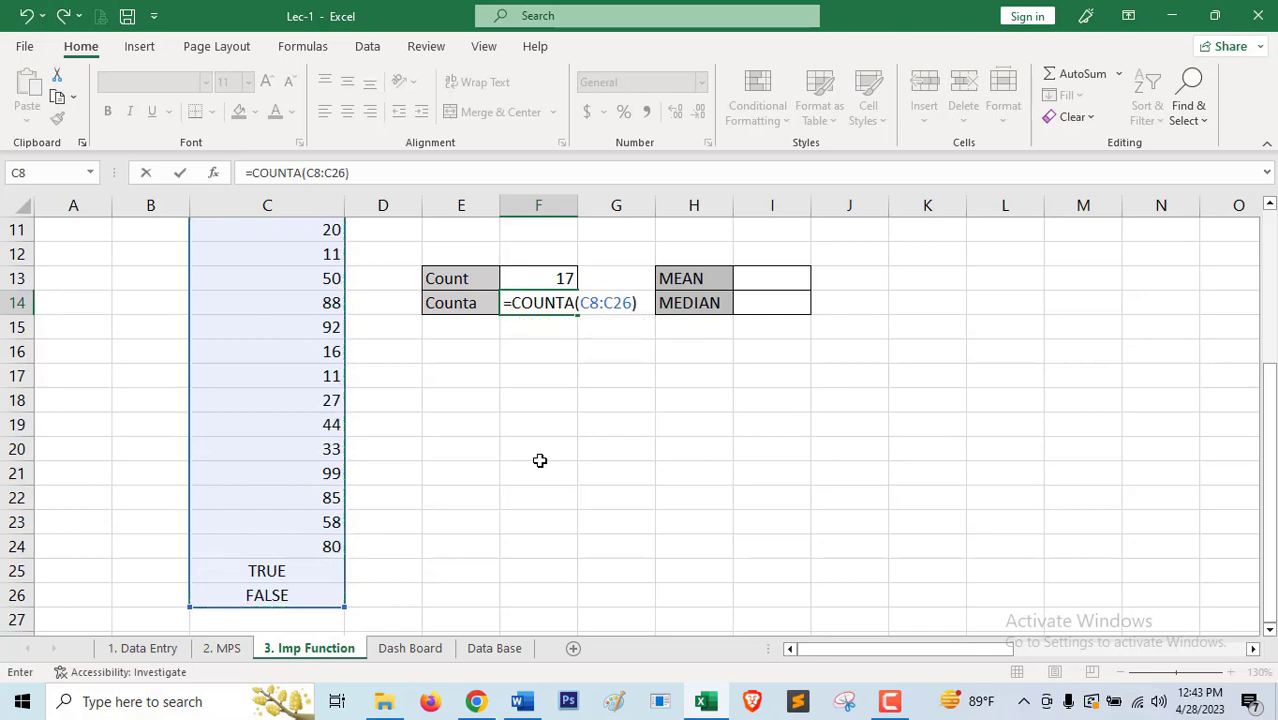
pyautogui.press('Return')
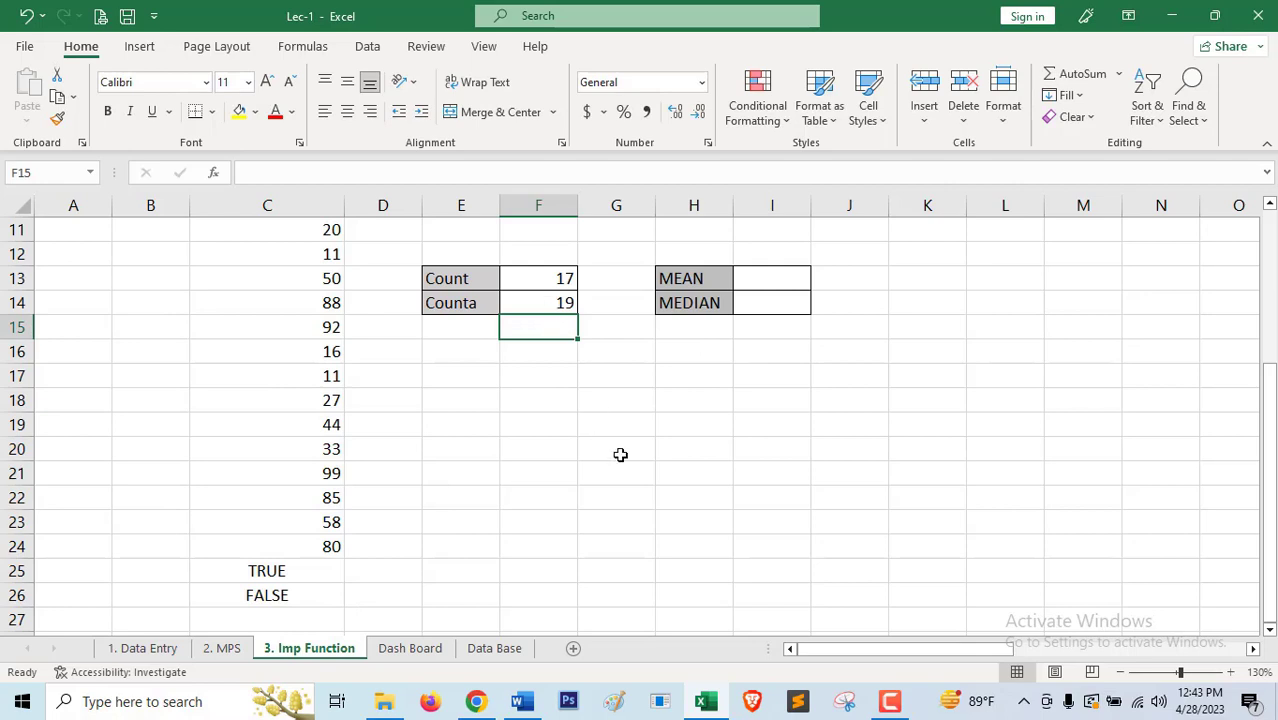
pyautogui.scroll(2, 640, 470)
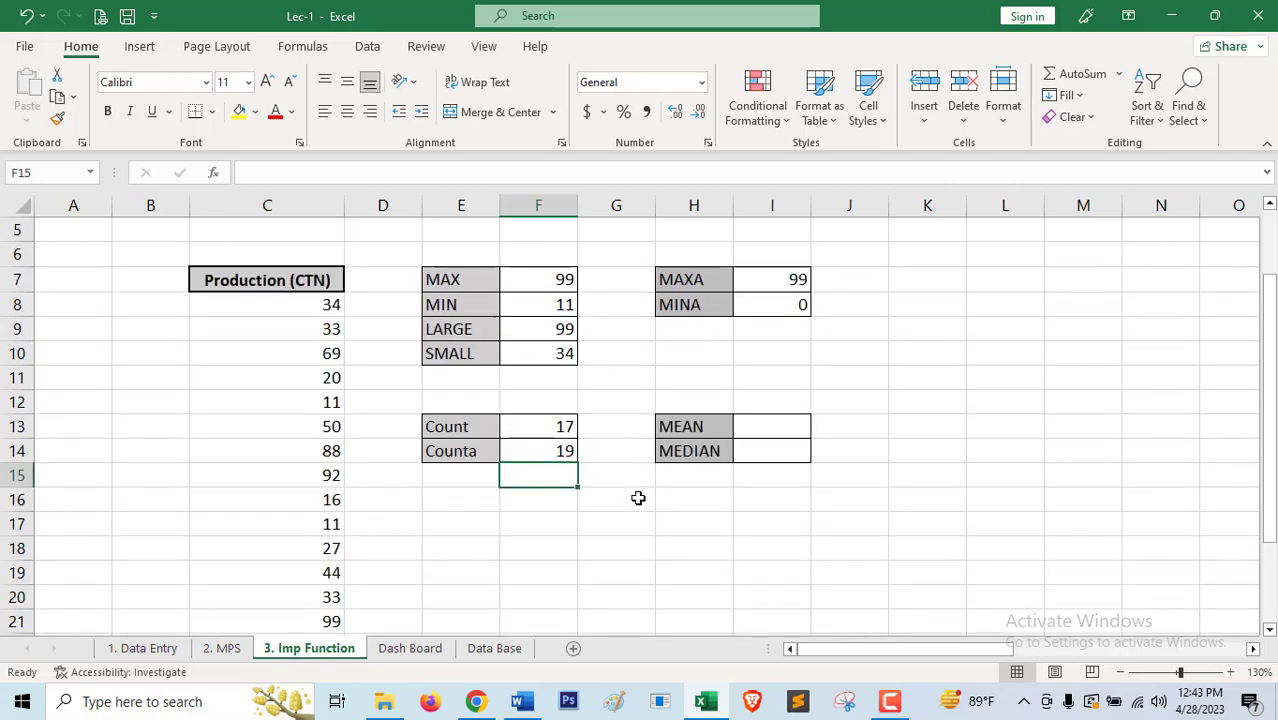
# - Enter =AVERAGE(C8:C24) in cell I13 to calculate the mean of the production values
pyautogui.click(752, 429)
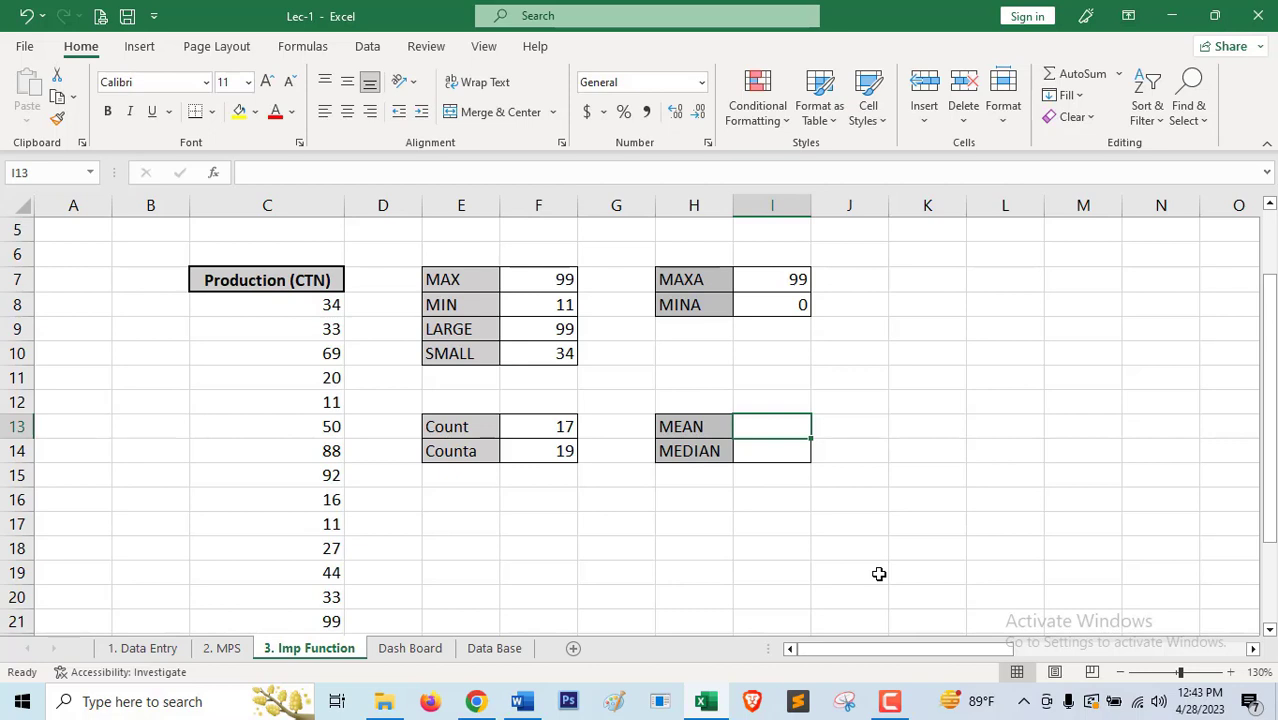
pyautogui.click(758, 455)
pyautogui.click(768, 430)
pyautogui.write('=ave')
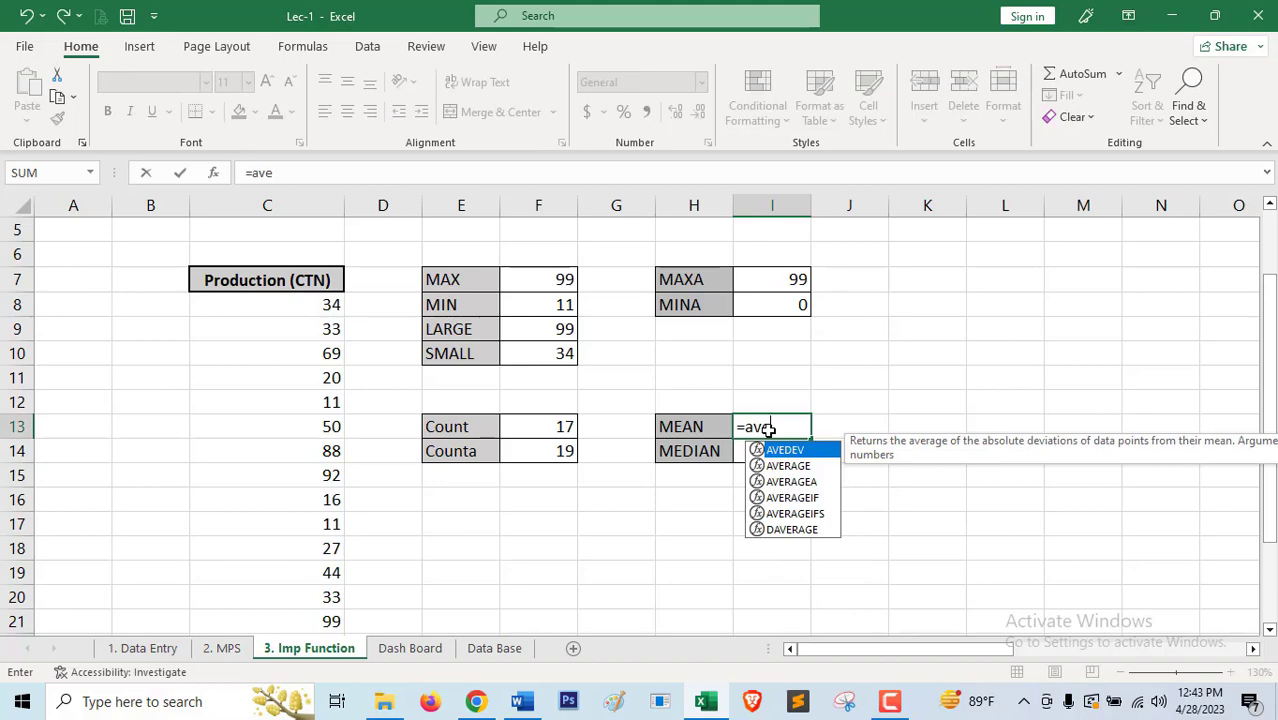
pyautogui.press('Down')
pyautogui.press('Tab')
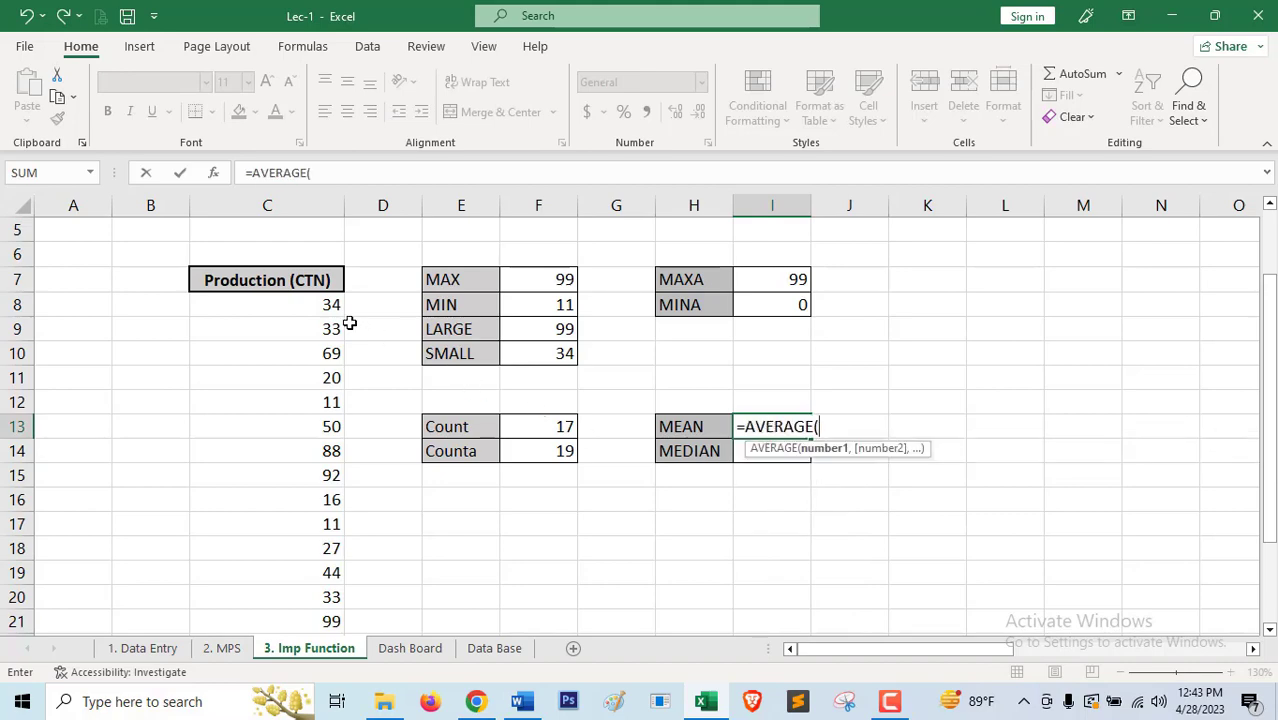
pyautogui.moveTo(326, 303); pyautogui.dragTo(345, 548)
pyautogui.press('Return')
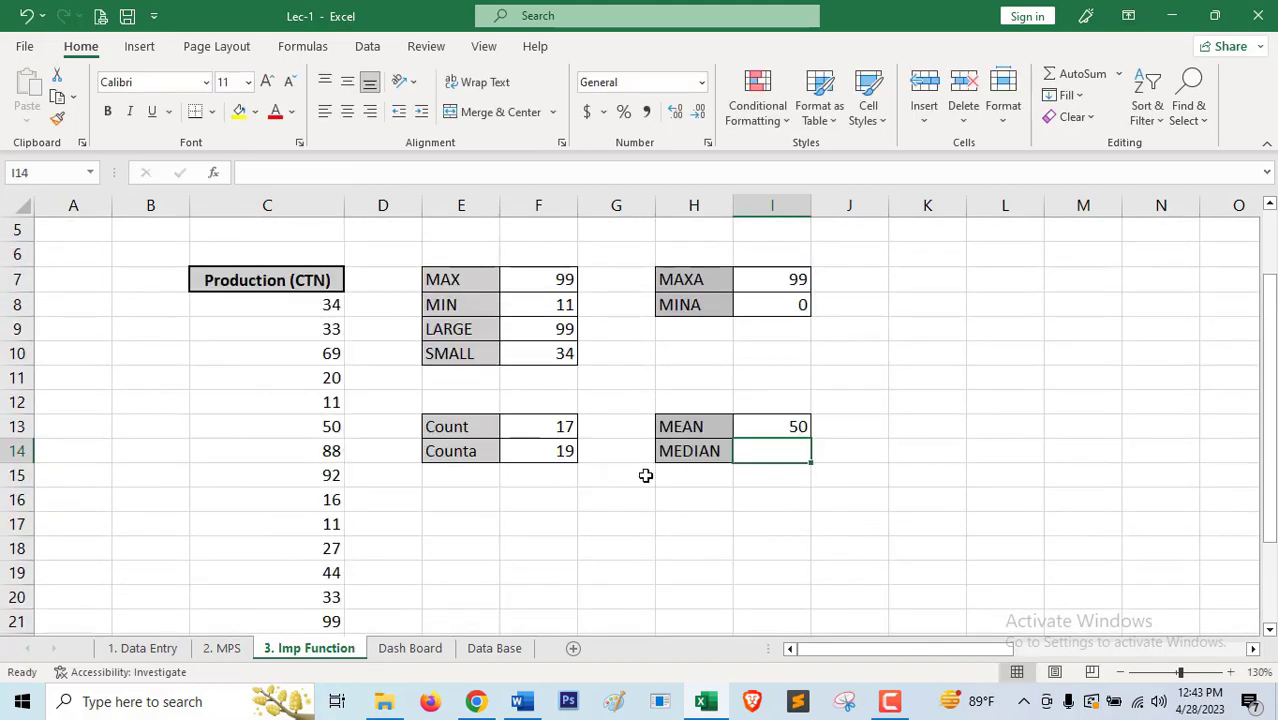
# - Check the mean formula in I13, and replace the production value in C15 with 20000 as an outlier
pyautogui.click(779, 430)
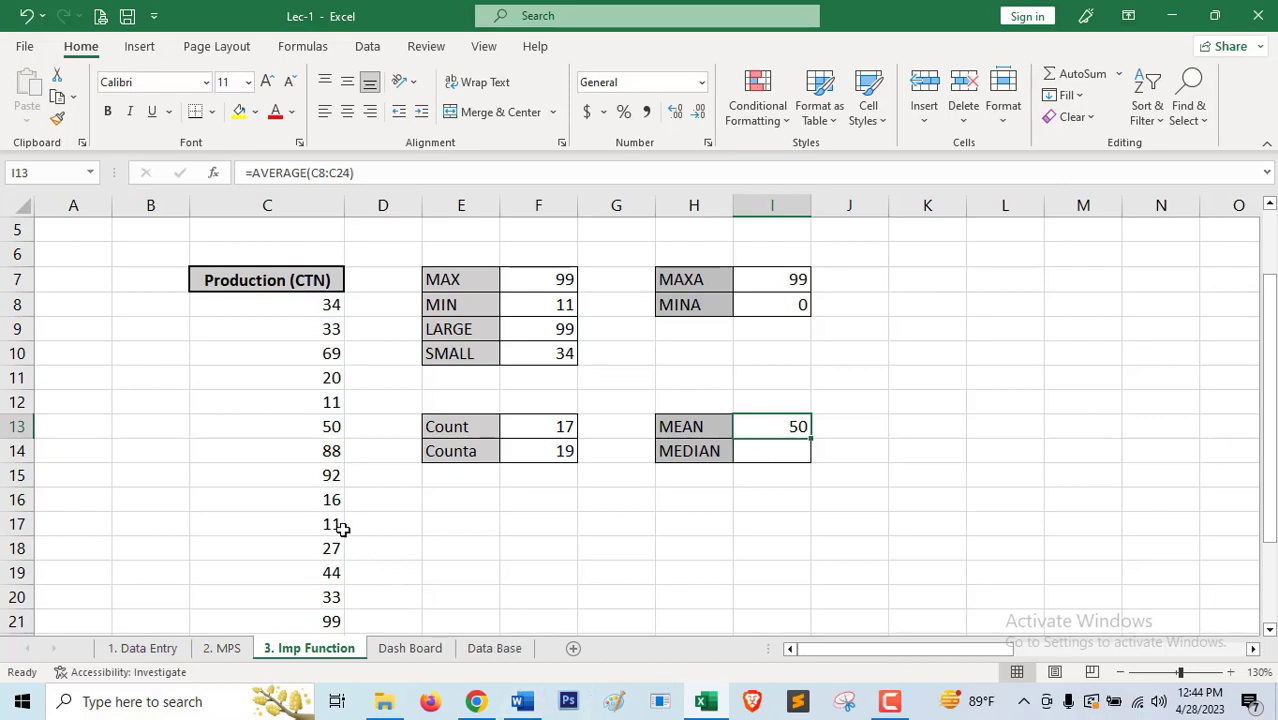
pyautogui.click(328, 476)
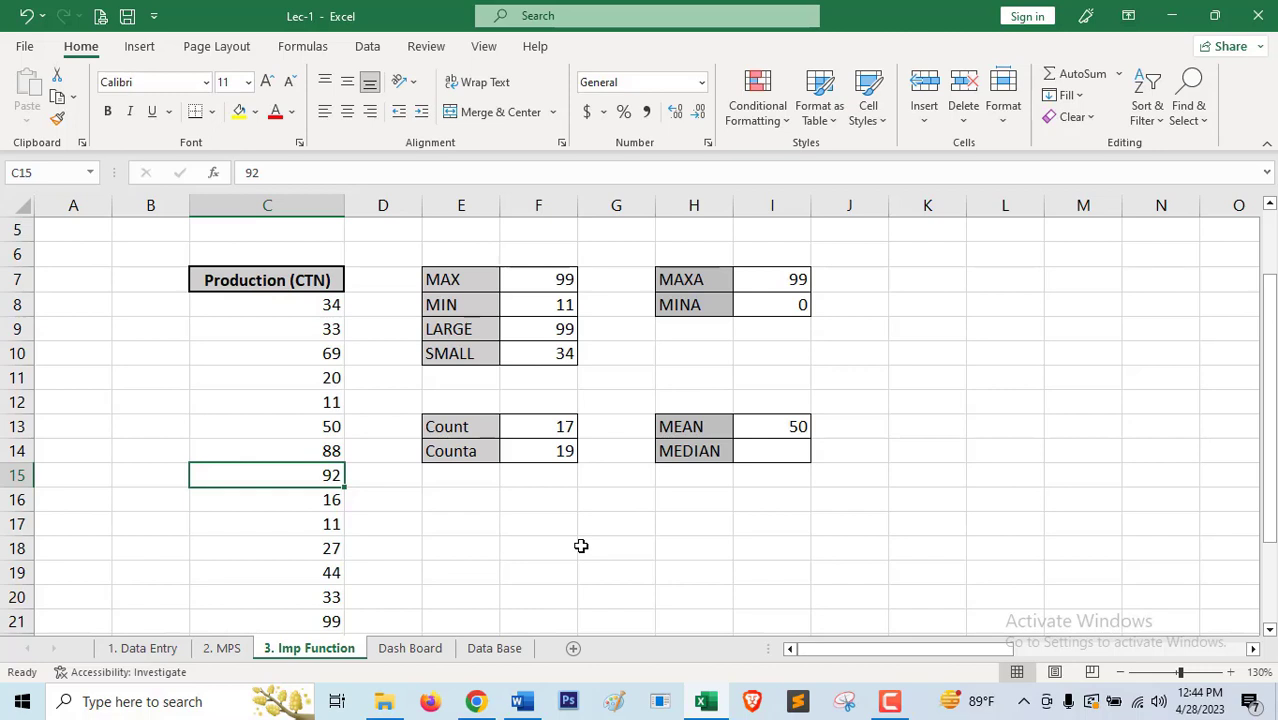
pyautogui.write('20000')
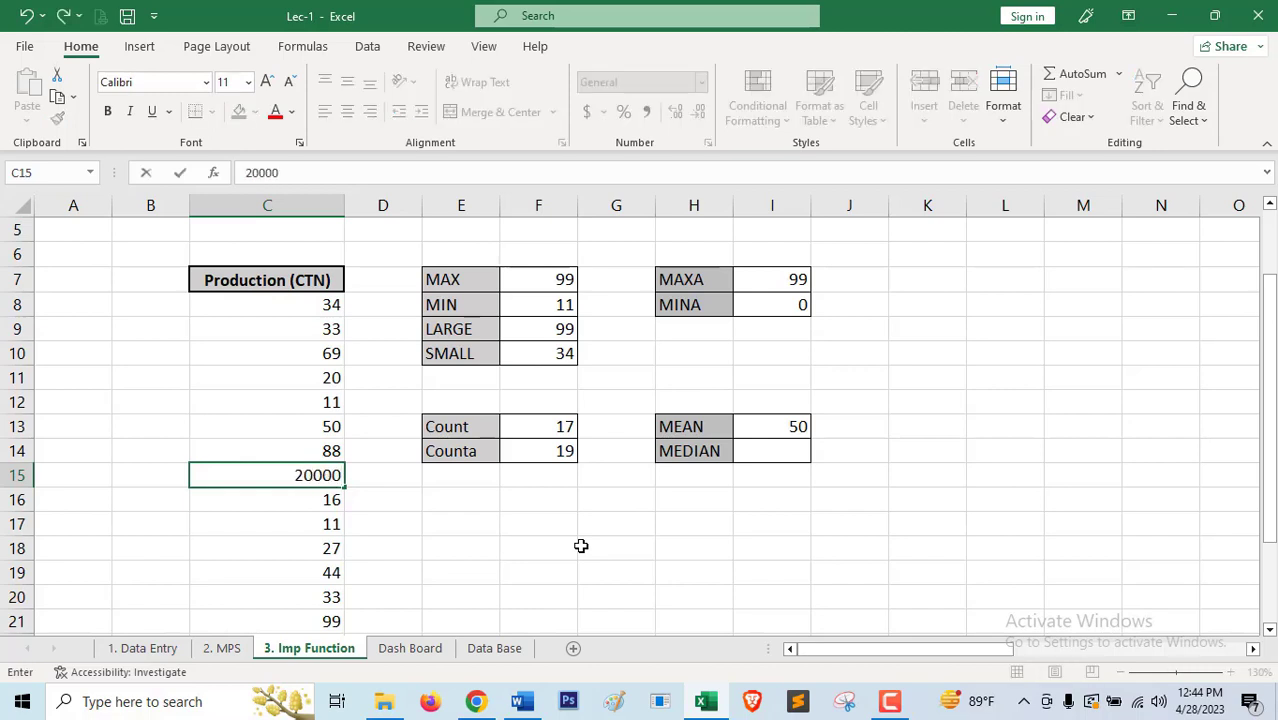
pyautogui.click(581, 546)
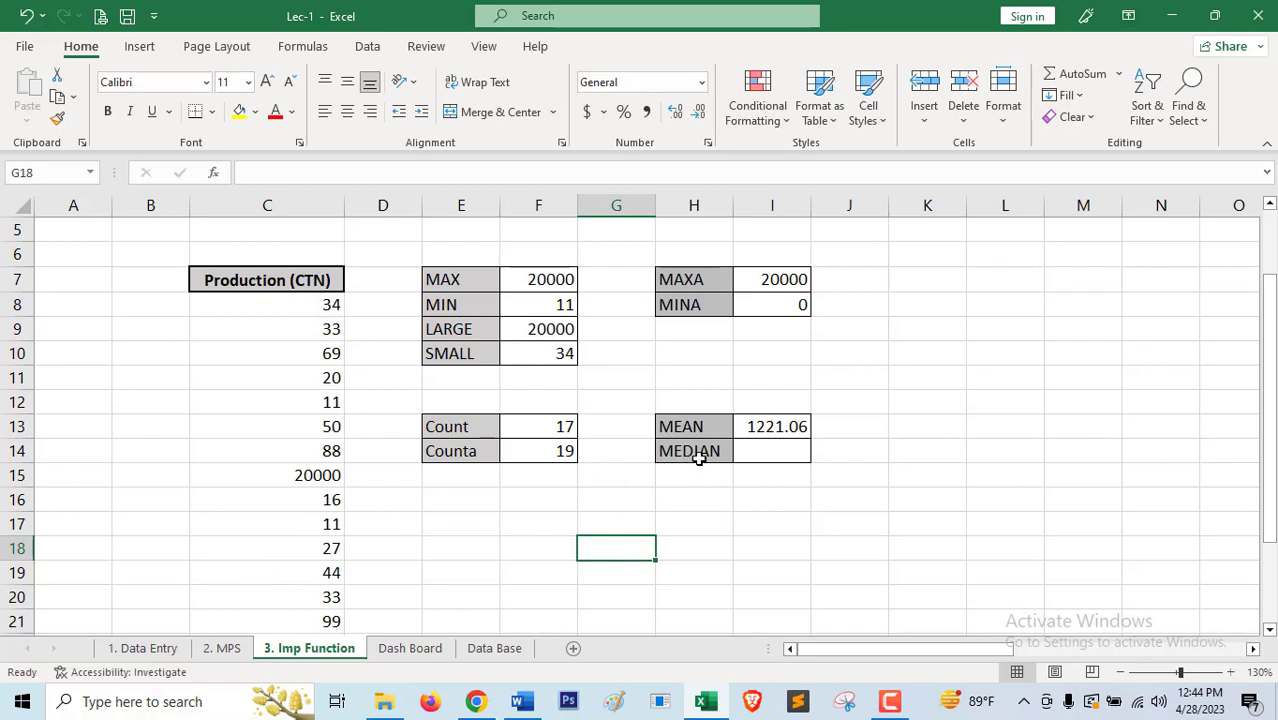
# - Enter =MEDIAN(C8:C24) in cell I14 to find the median of the production values, and review the formula
pyautogui.click(758, 456)
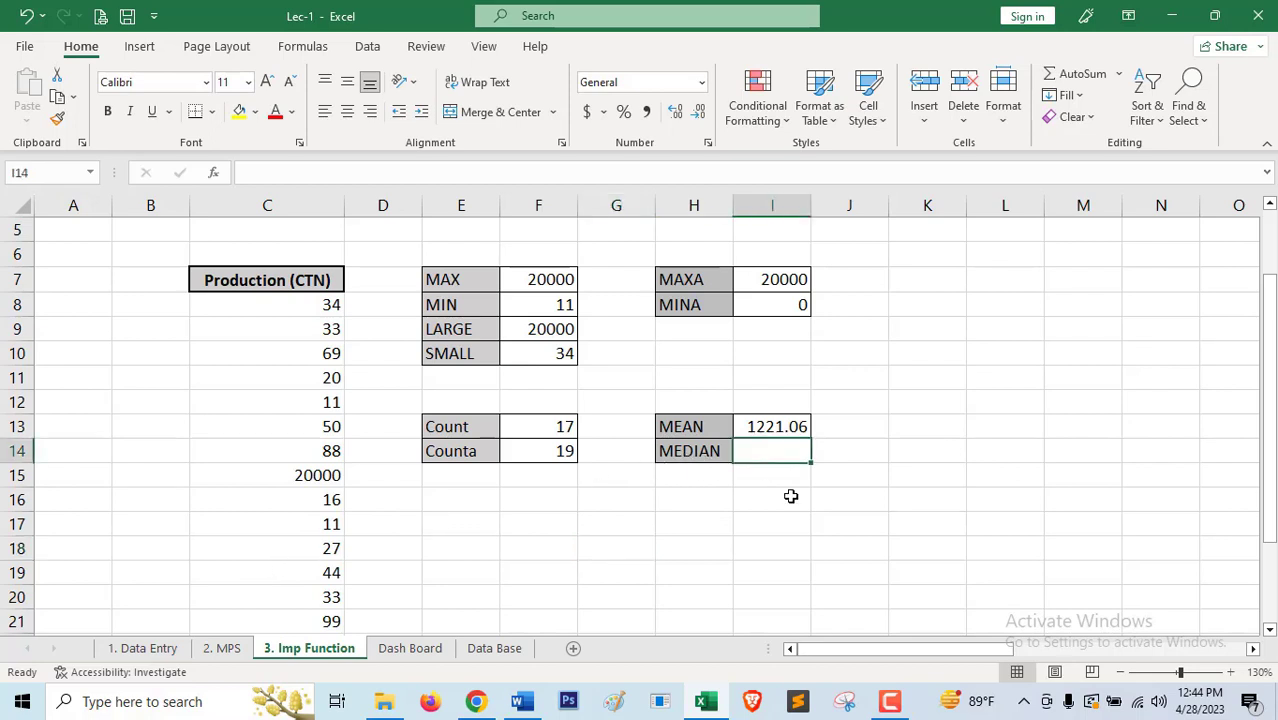
pyautogui.write('=')
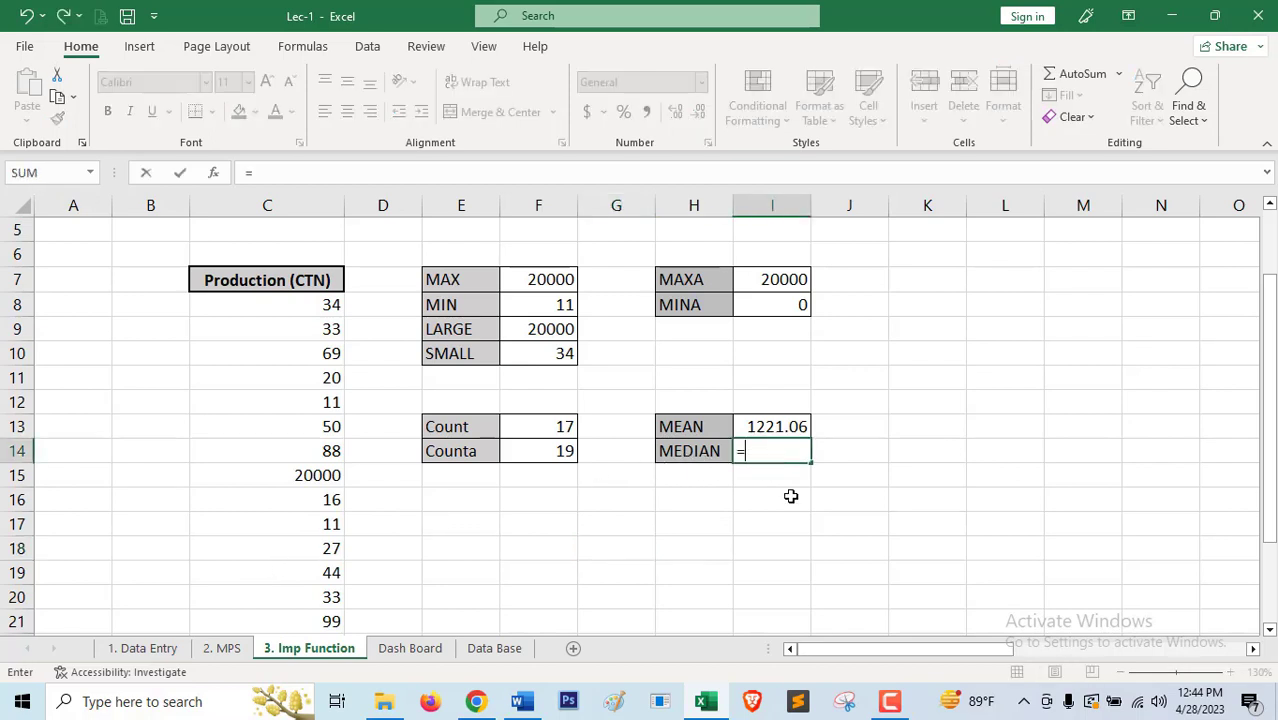
pyautogui.write('me')
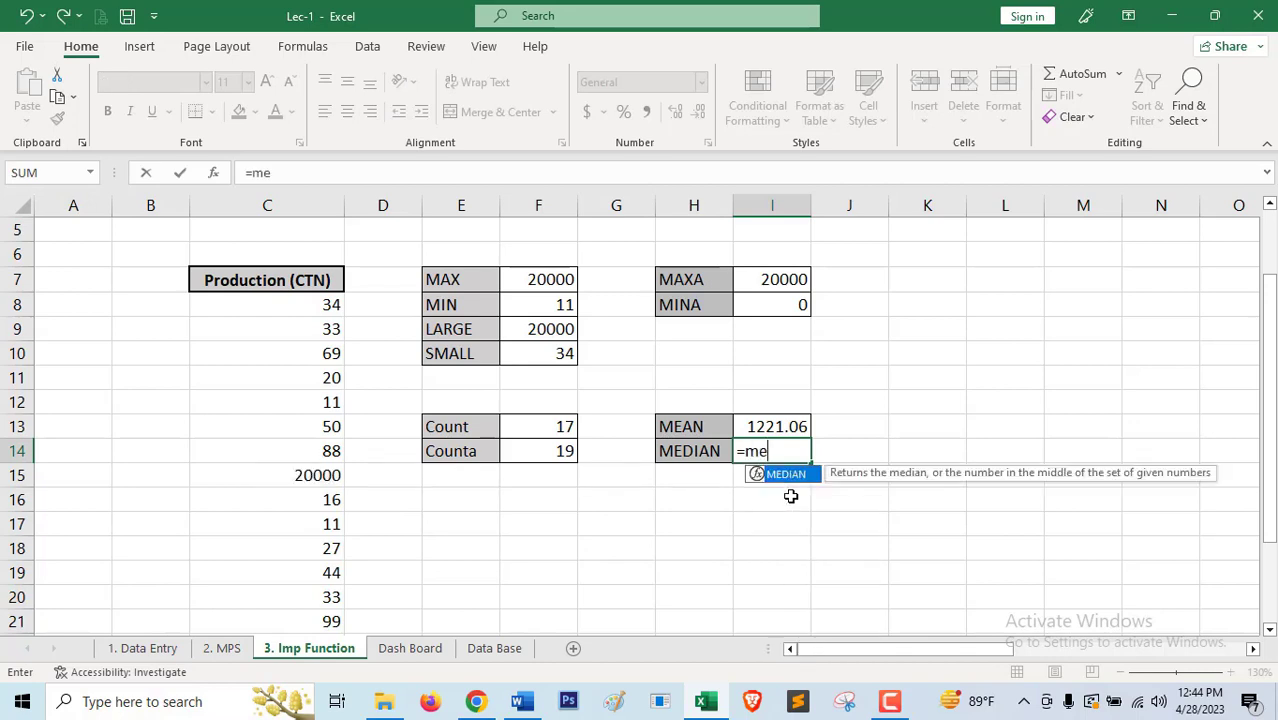
pyautogui.press('Tab')
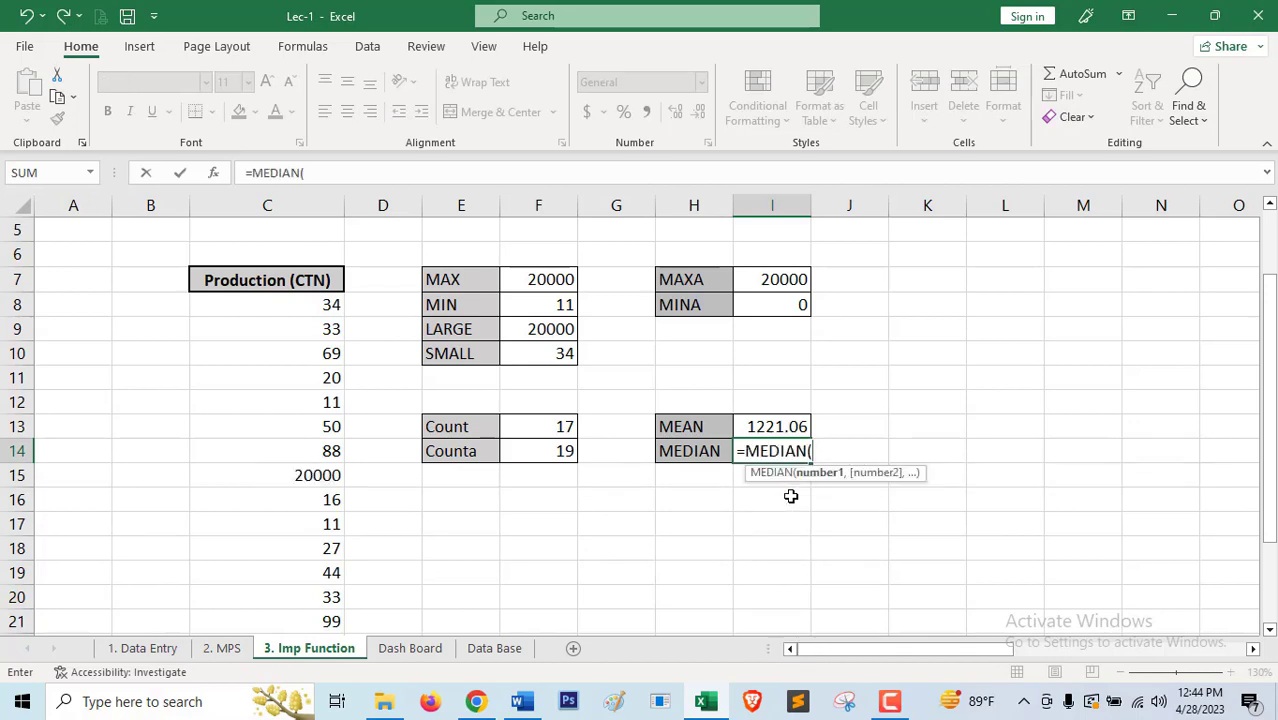
pyautogui.moveTo(314, 304); pyautogui.dragTo(301, 565)
pyautogui.scroll(1, 886, 518)
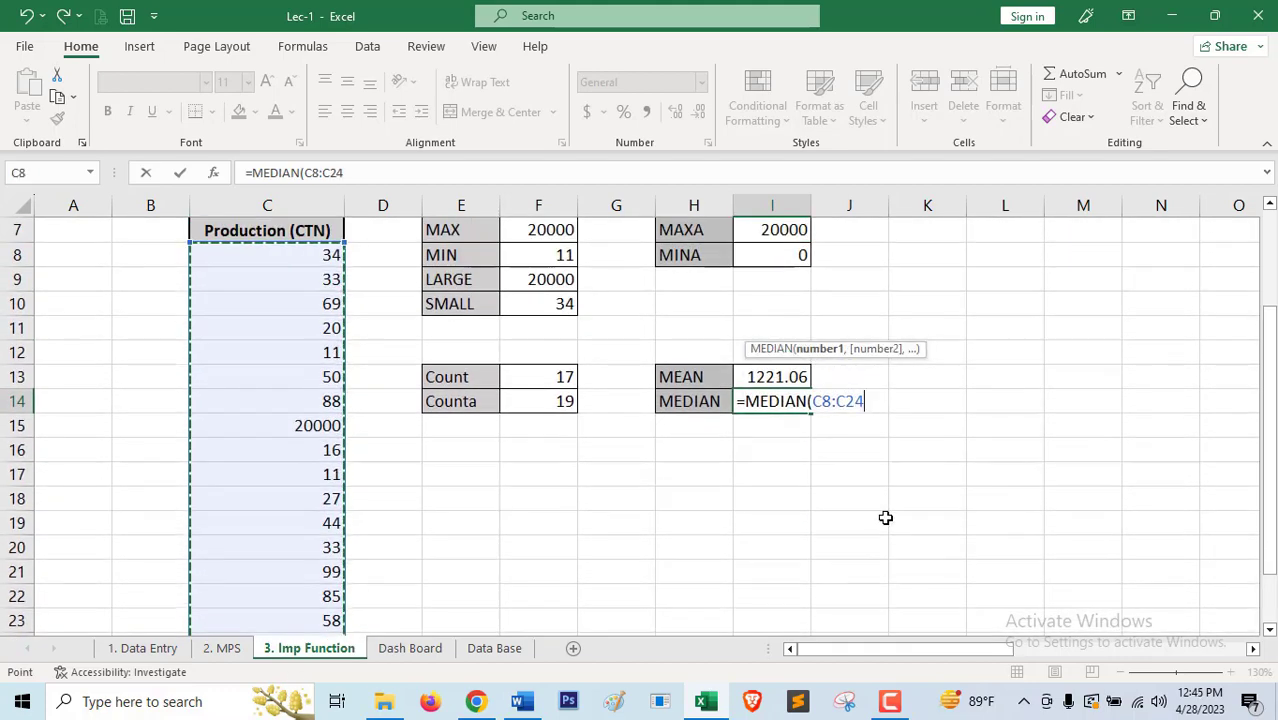
pyautogui.write(')')
pyautogui.press('Return')
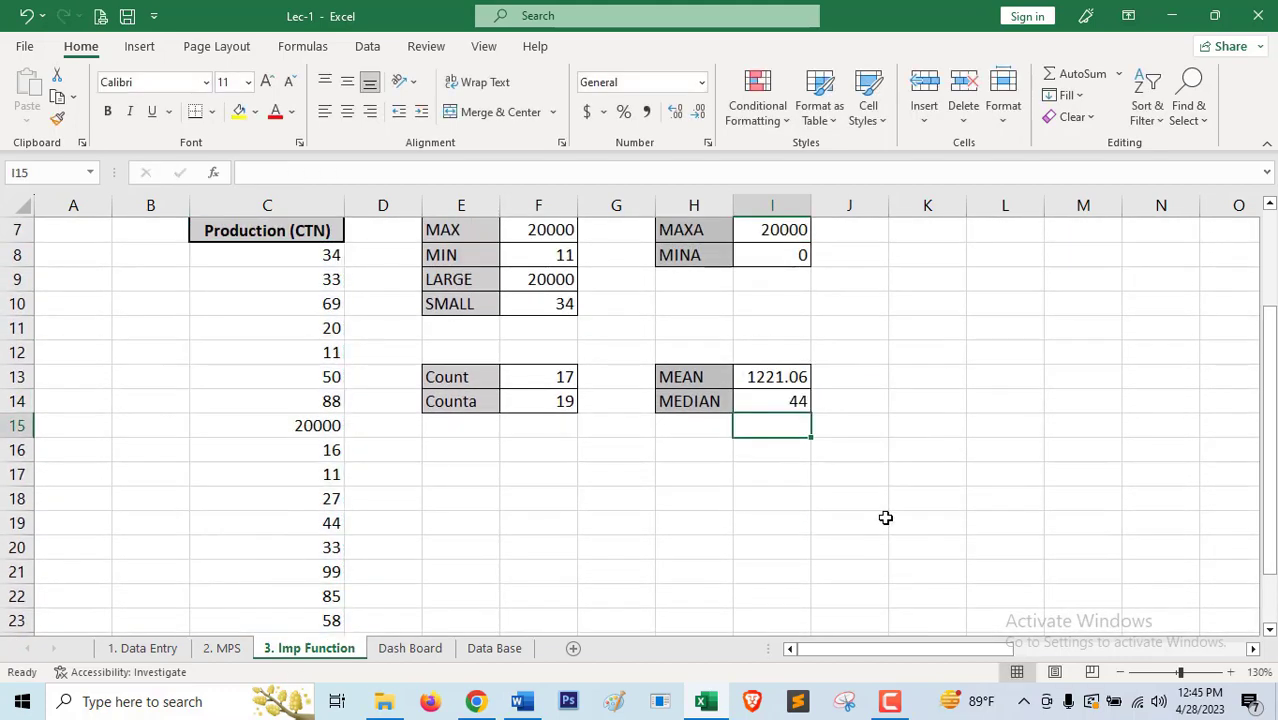
pyautogui.click(777, 401)
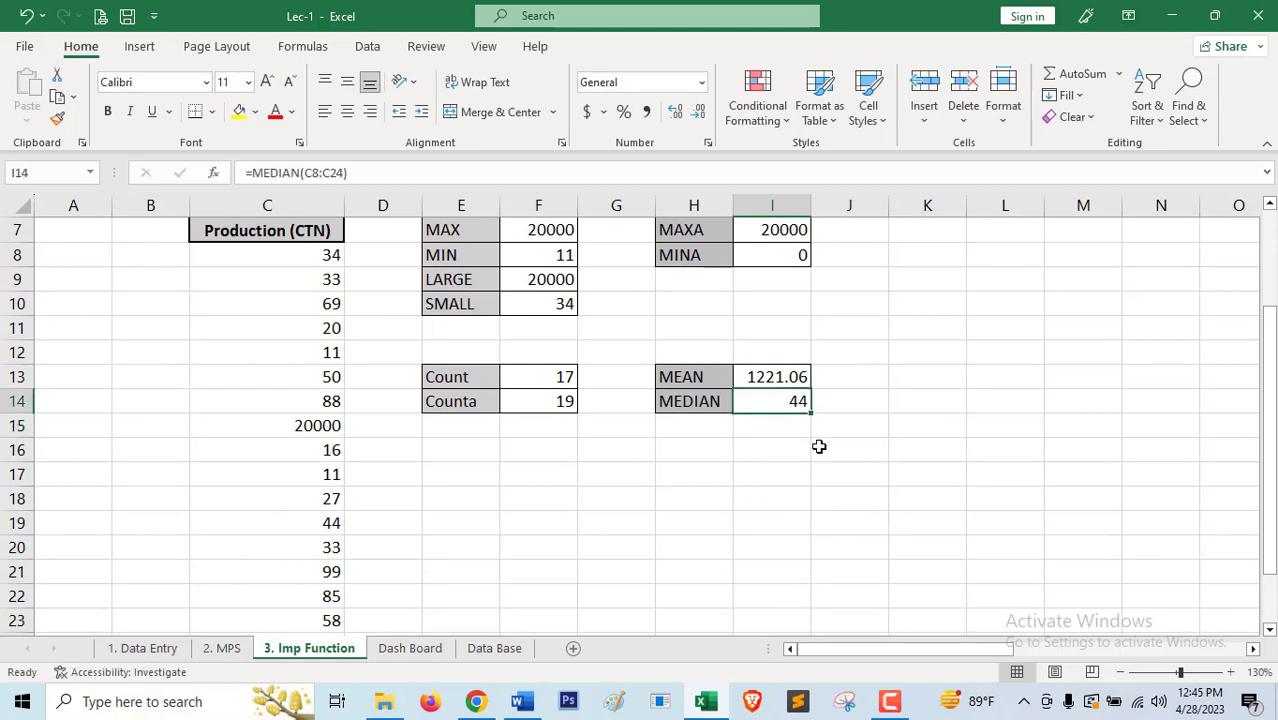
pyautogui.scroll(2, 821, 444)
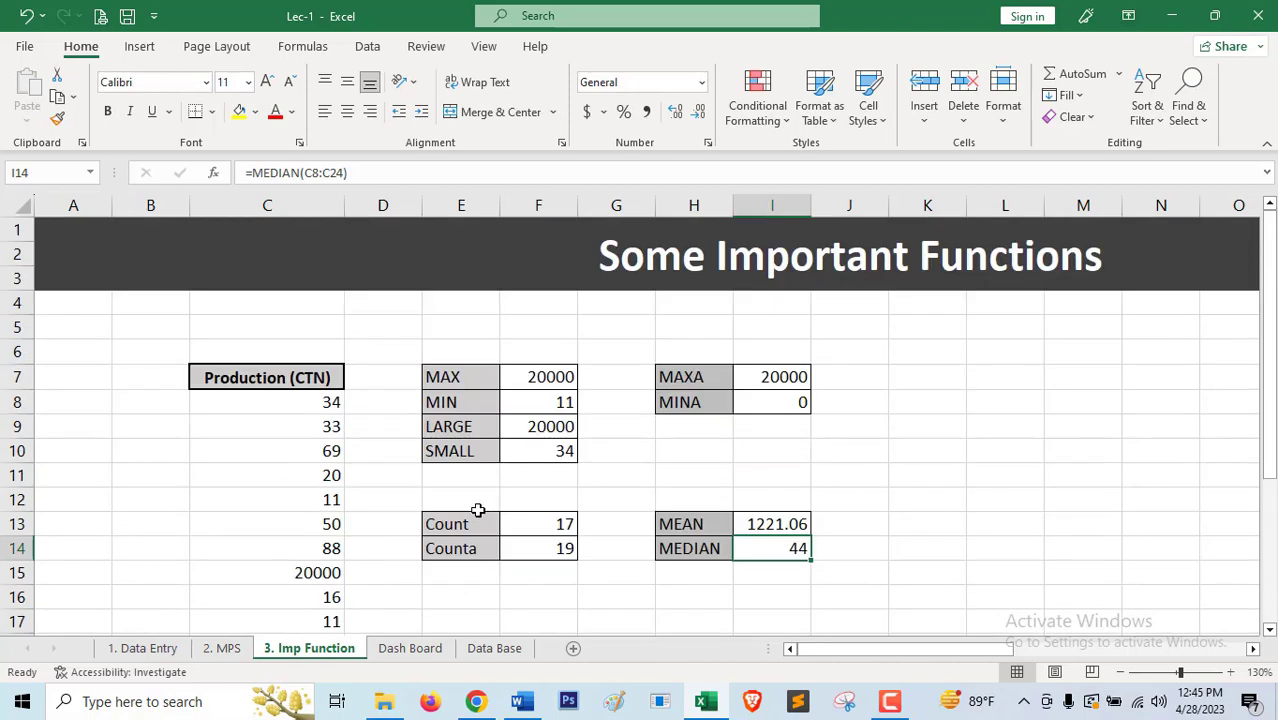